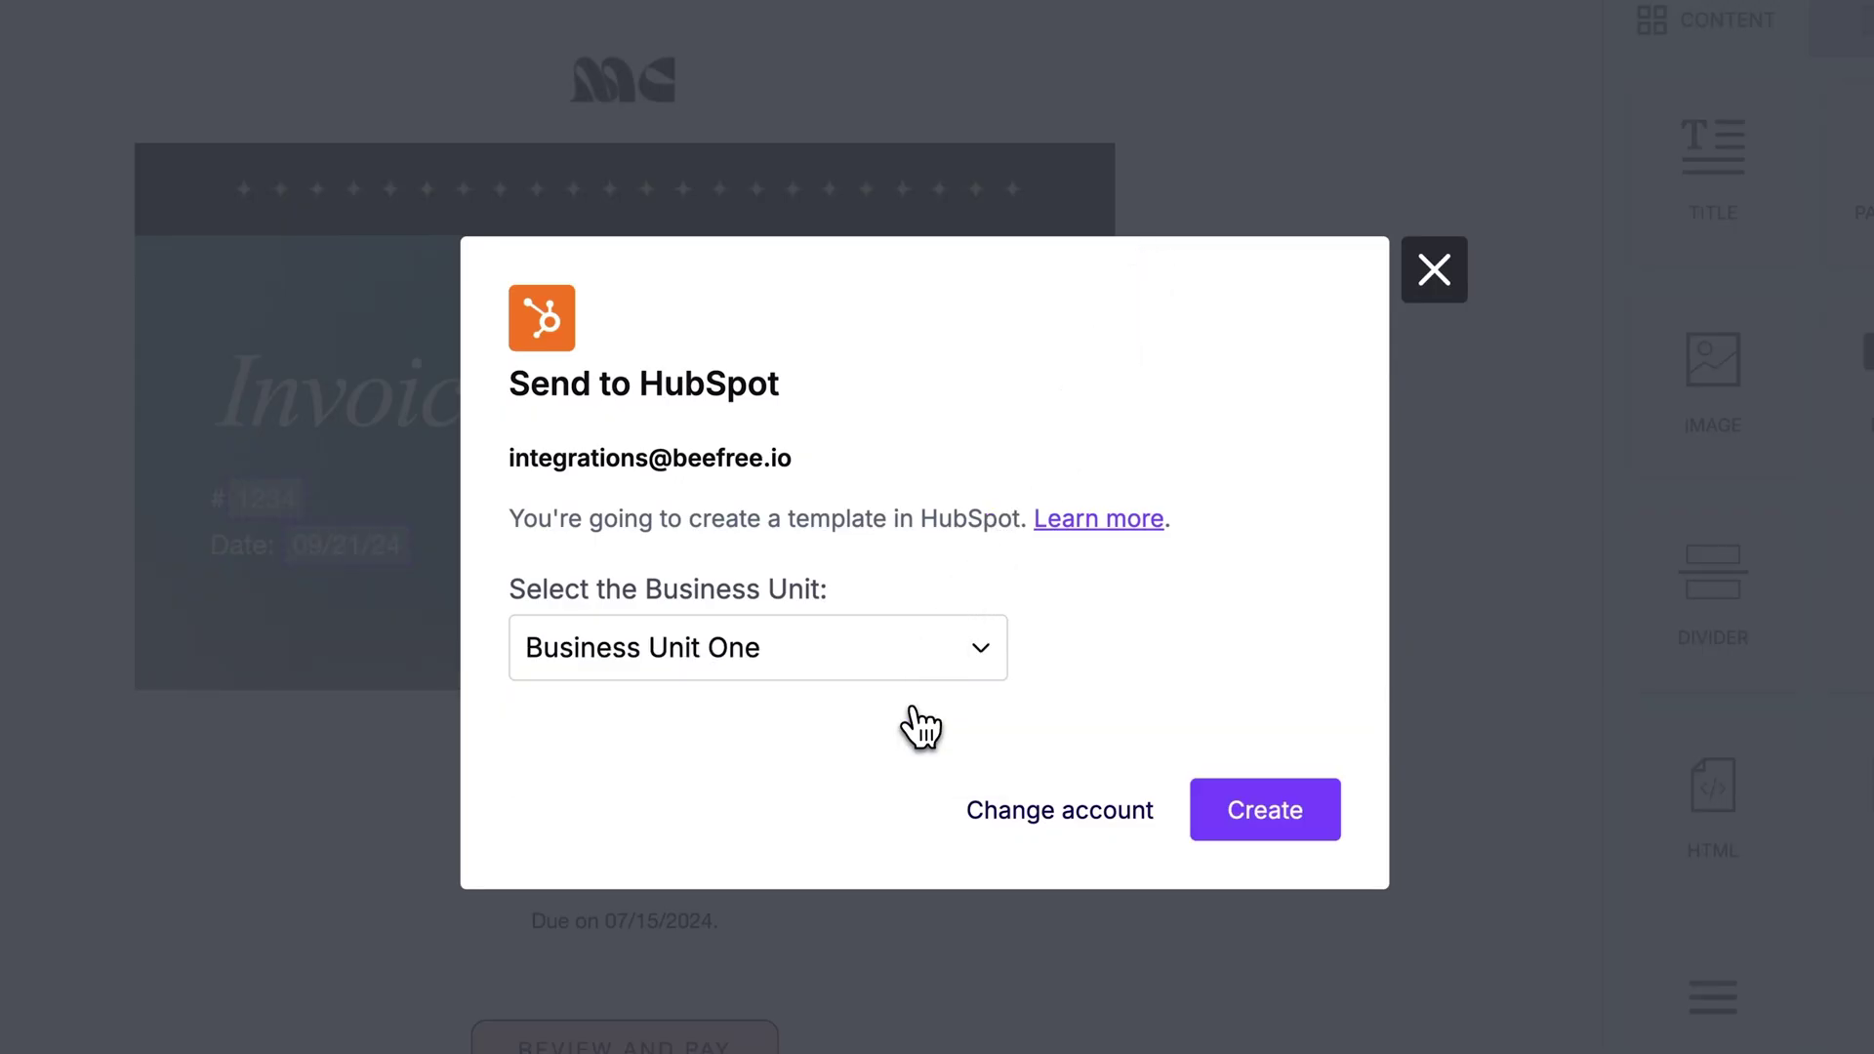
# Create the email template in HubSpot for Business Unit One and preview the email there as a specific contact
pyautogui.click(1222, 828)
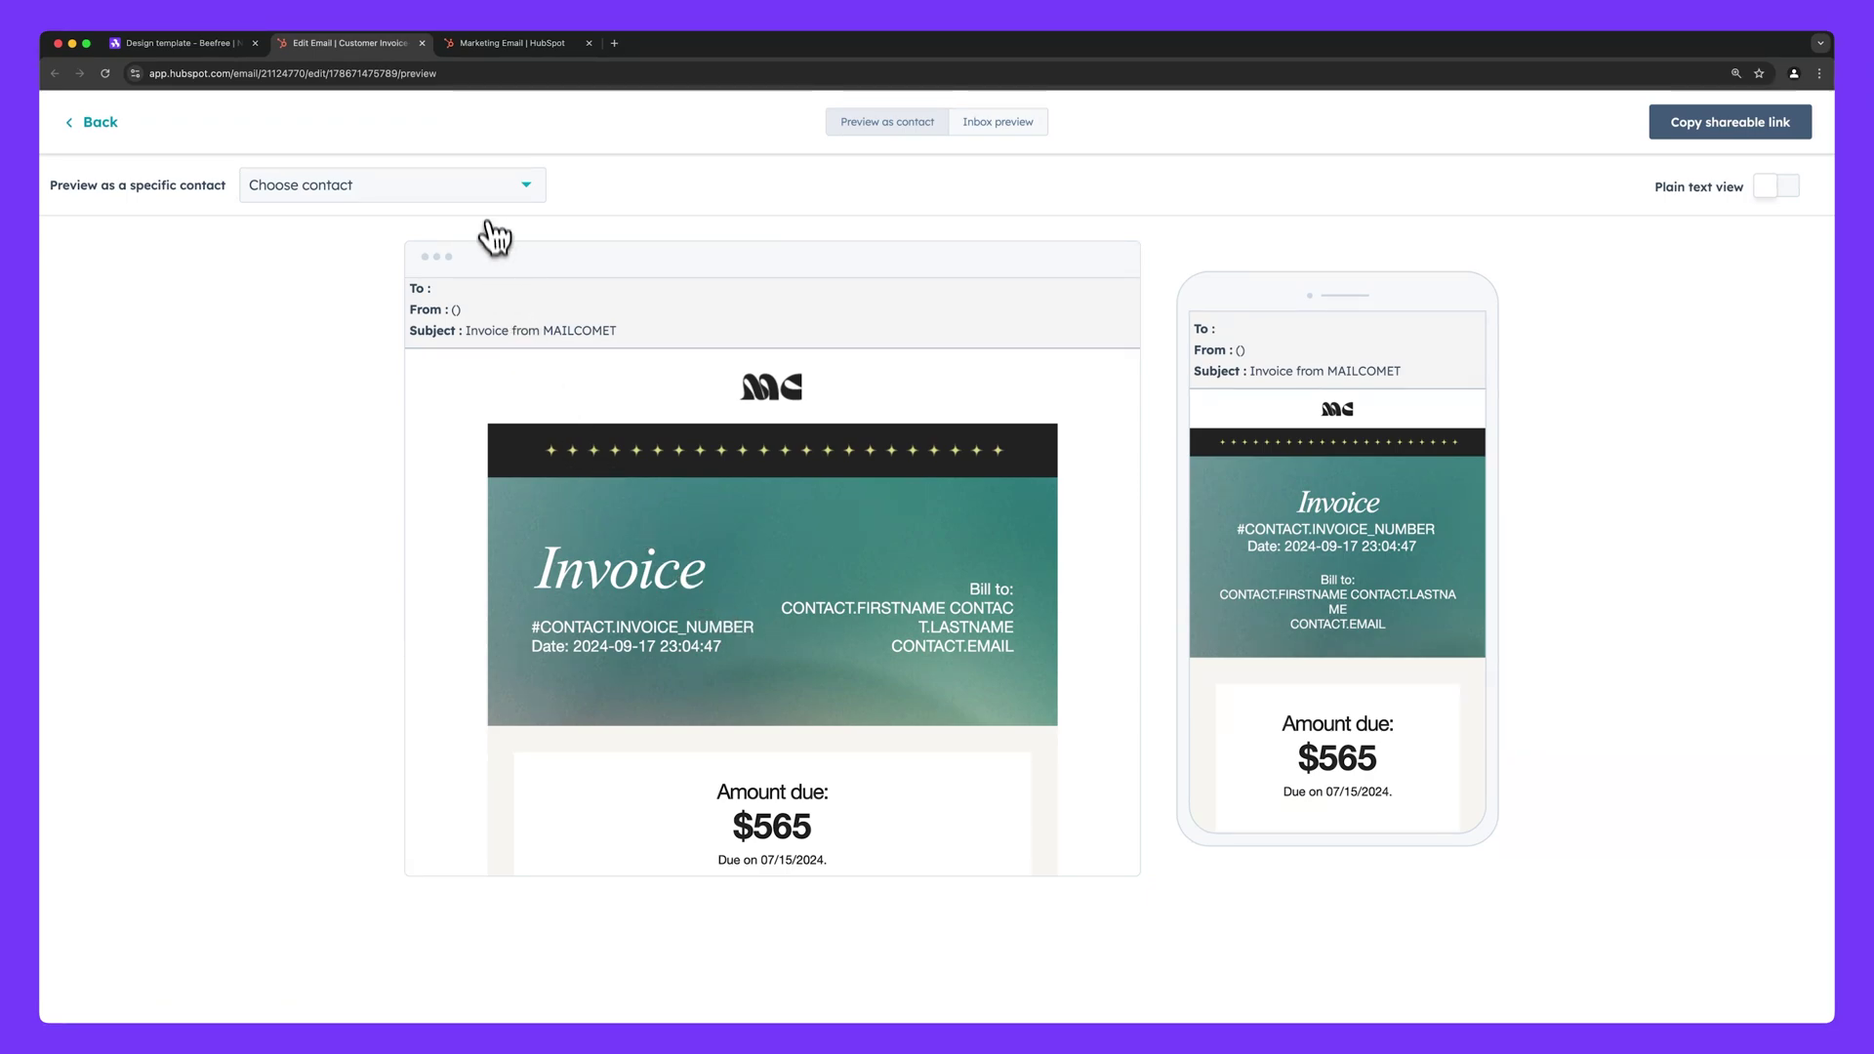
pyautogui.click(491, 188)
pyautogui.write('mark')
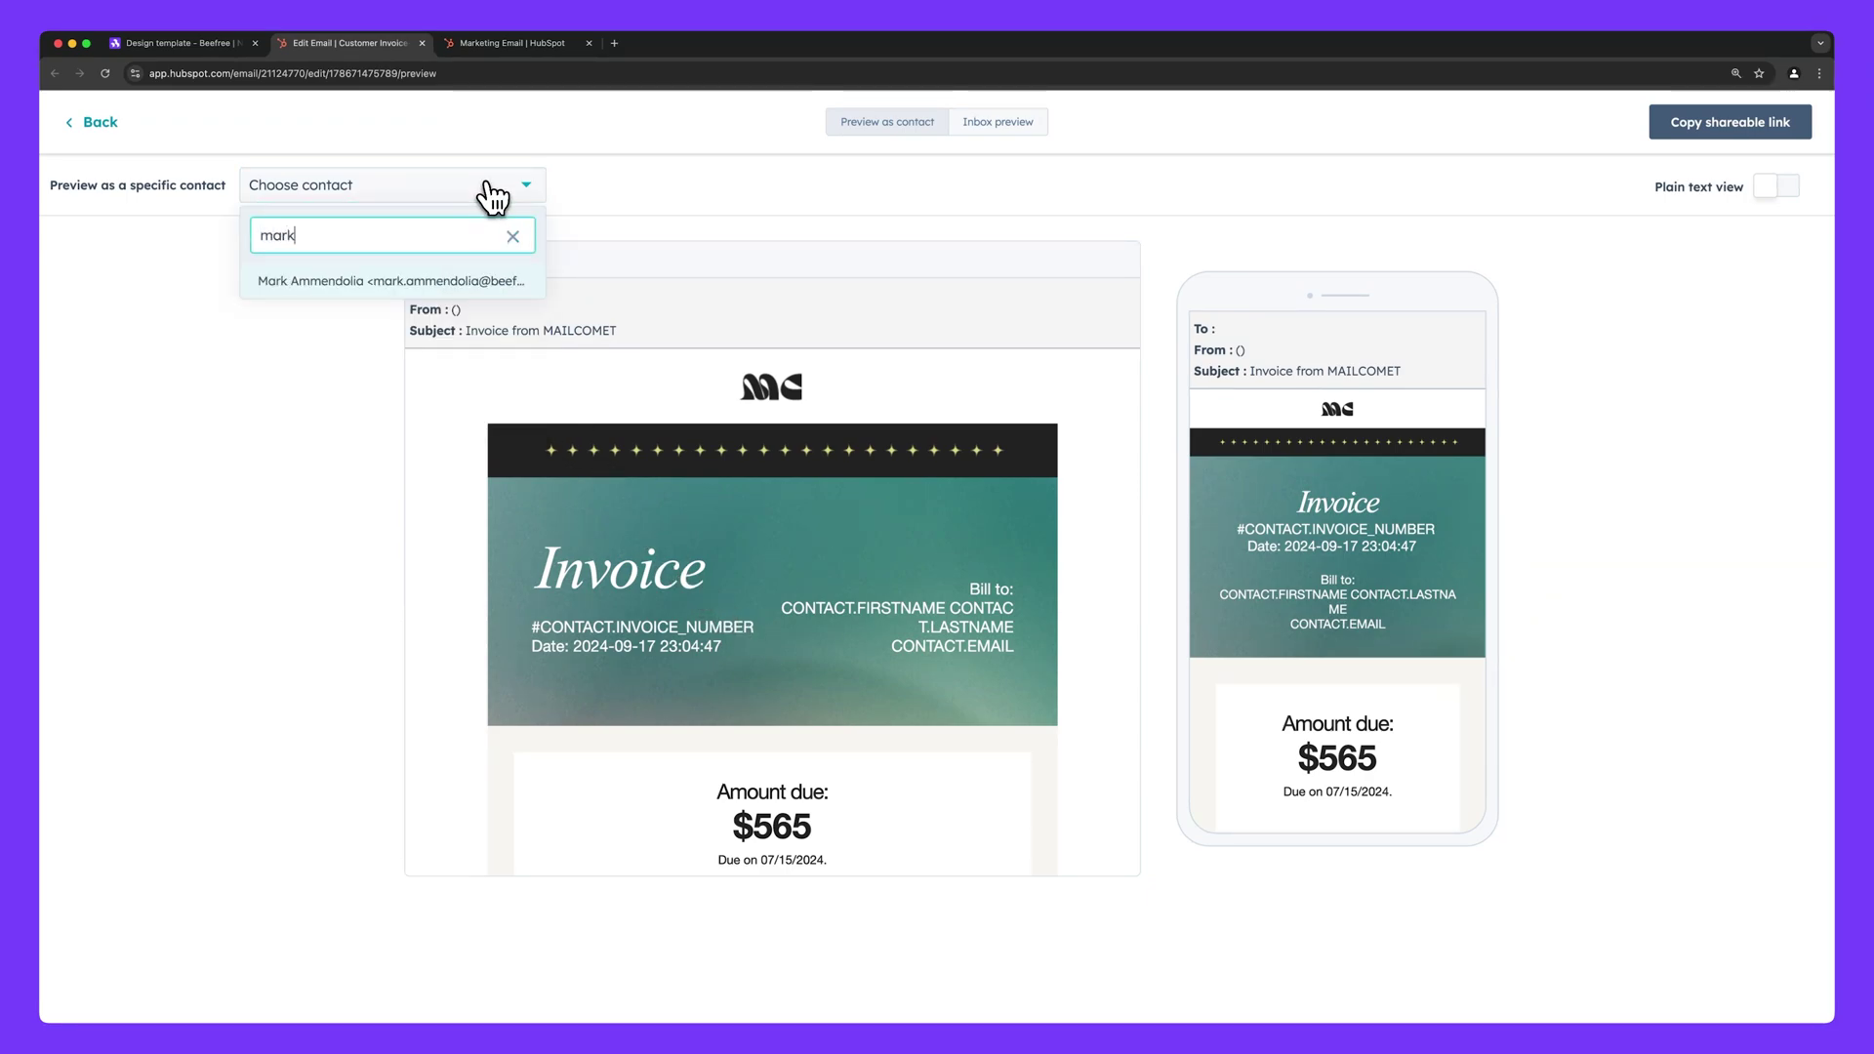
pyautogui.press('Return')
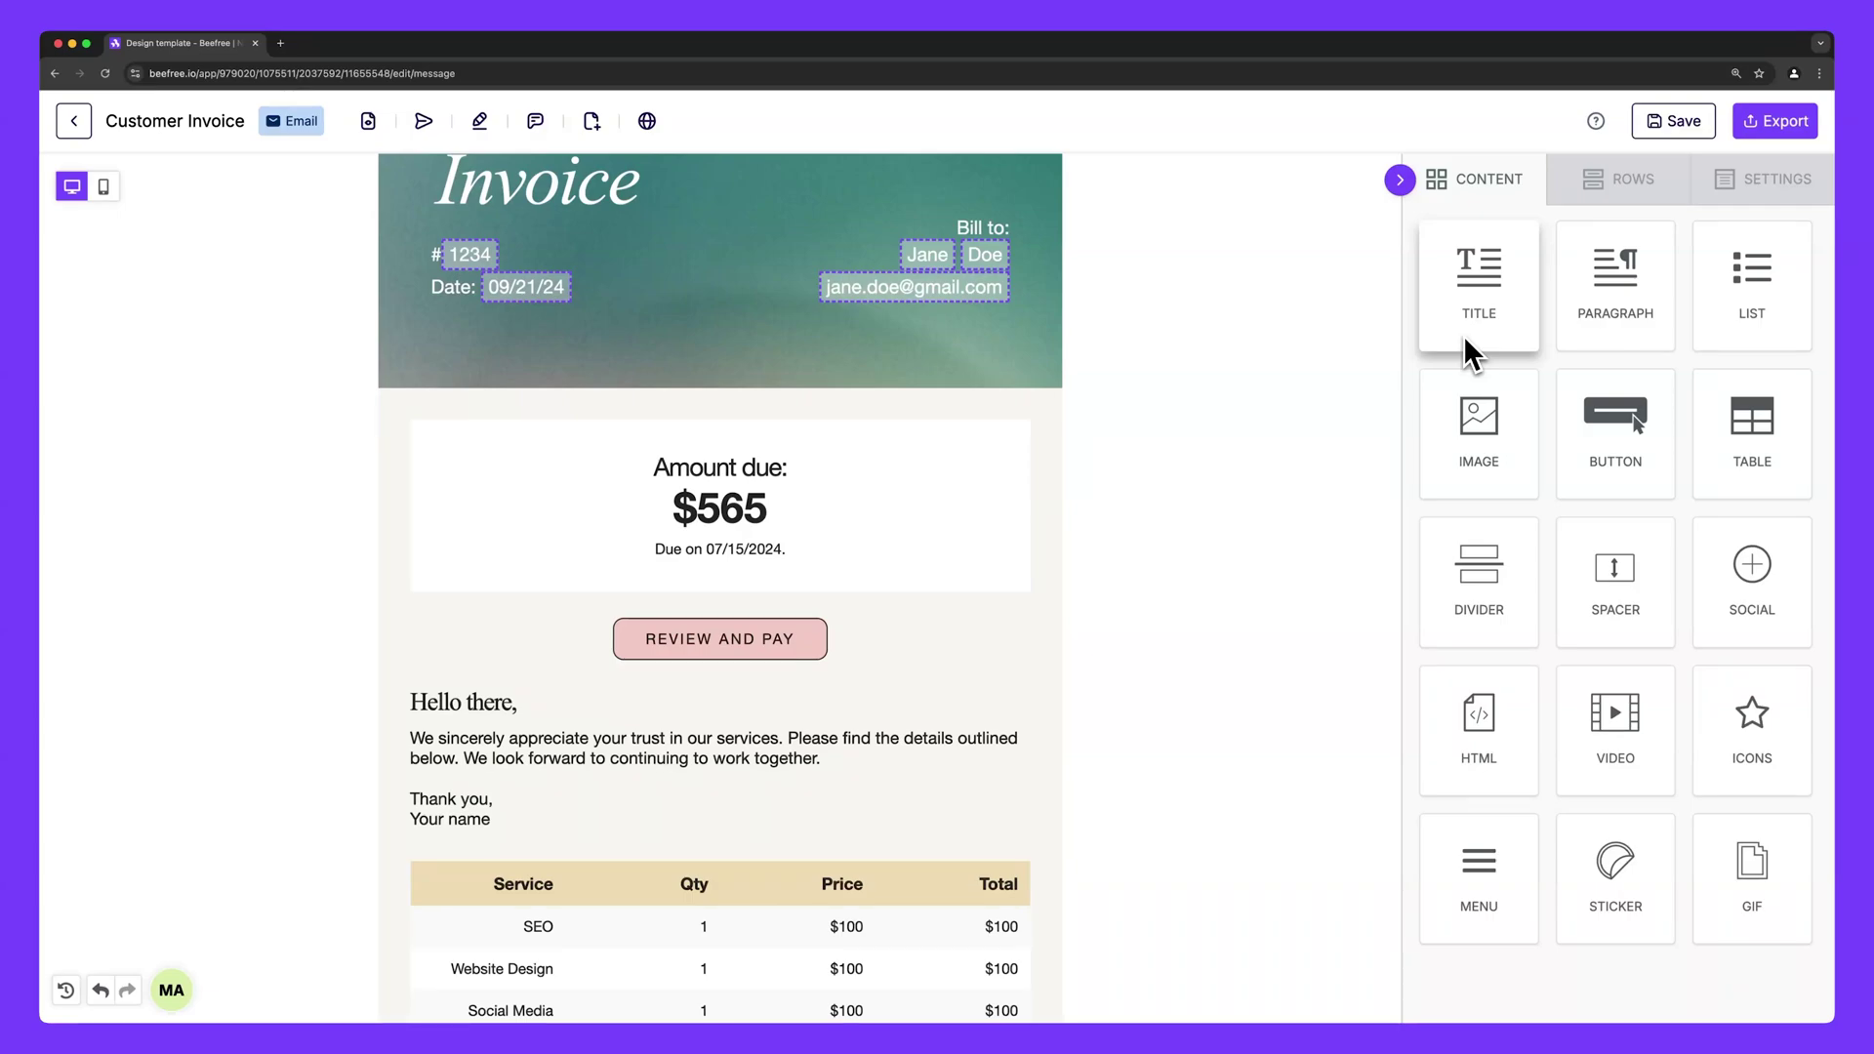
# Replace the "Hello there," greeting in the Customer Invoice email with "Dear, {{ contact.firstname }}"
pyautogui.moveTo(1462, 336); pyautogui.dragTo(508, 547)
pyautogui.tripleClick(493, 559)
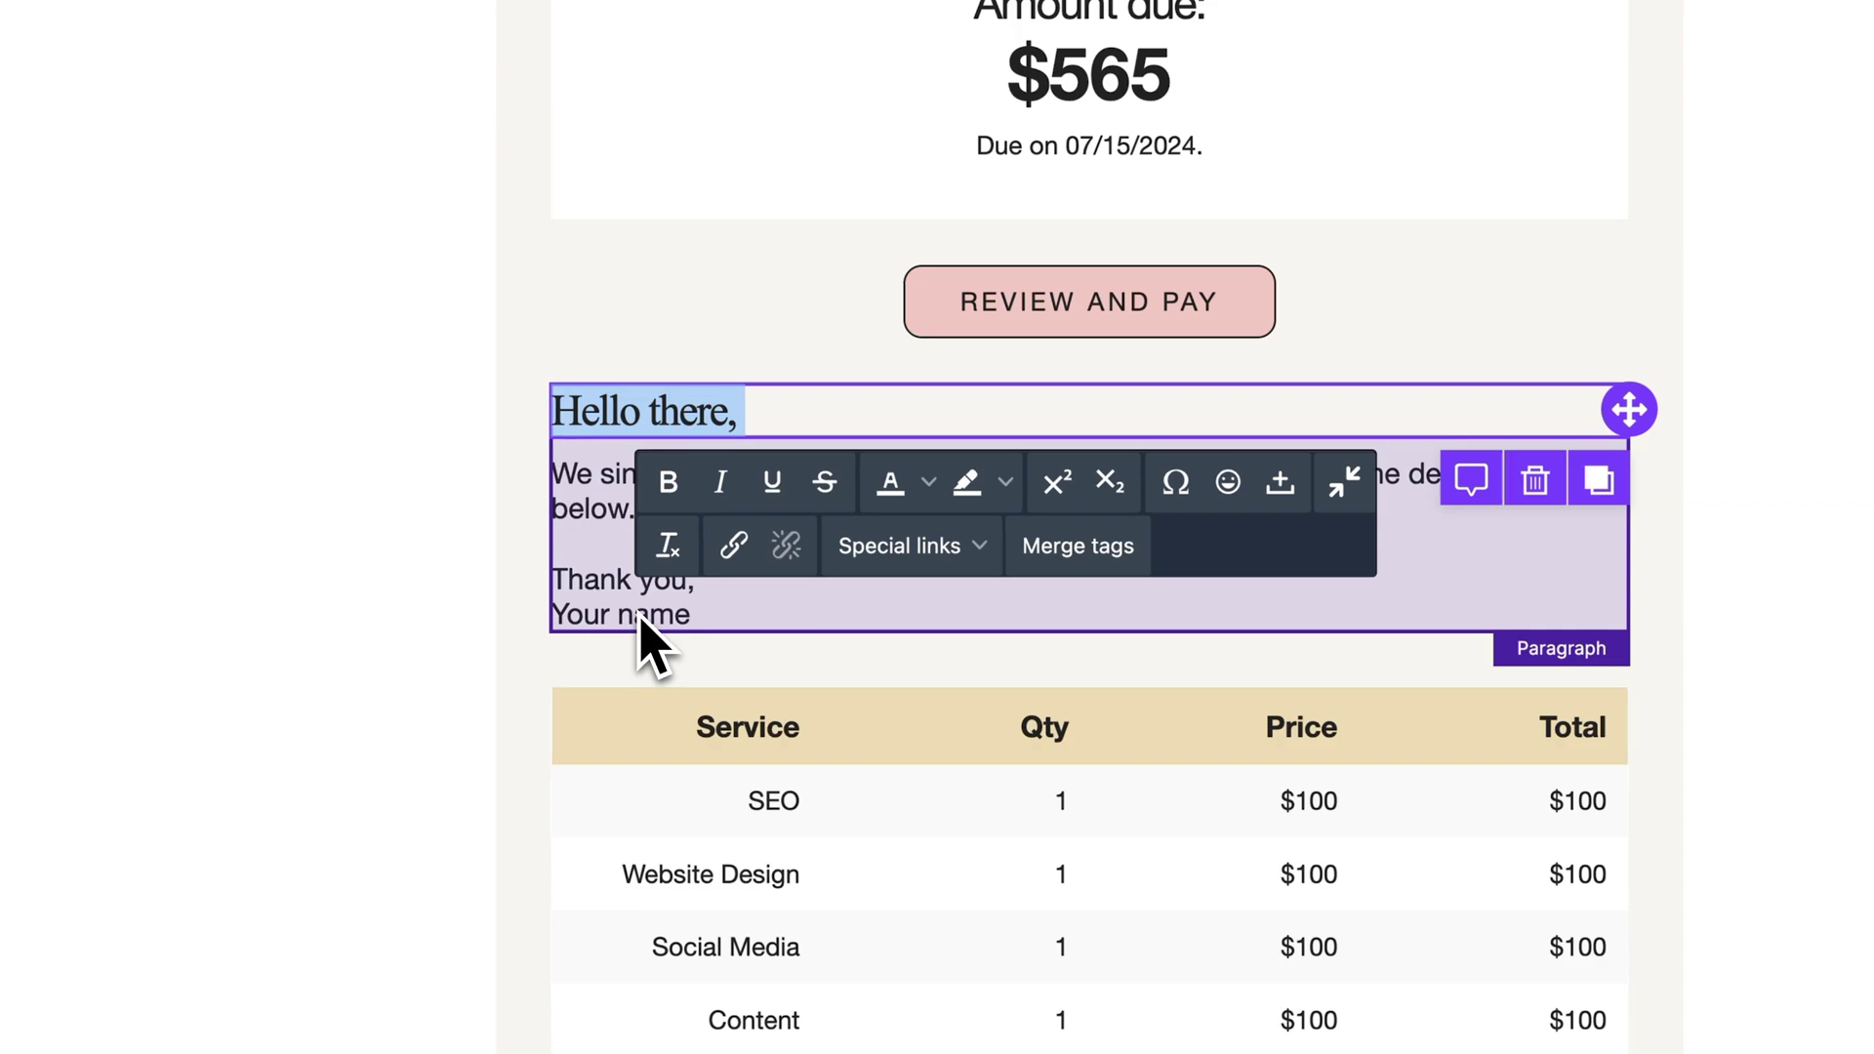
pyautogui.press('BackSpace')
pyautogui.write('Dea')
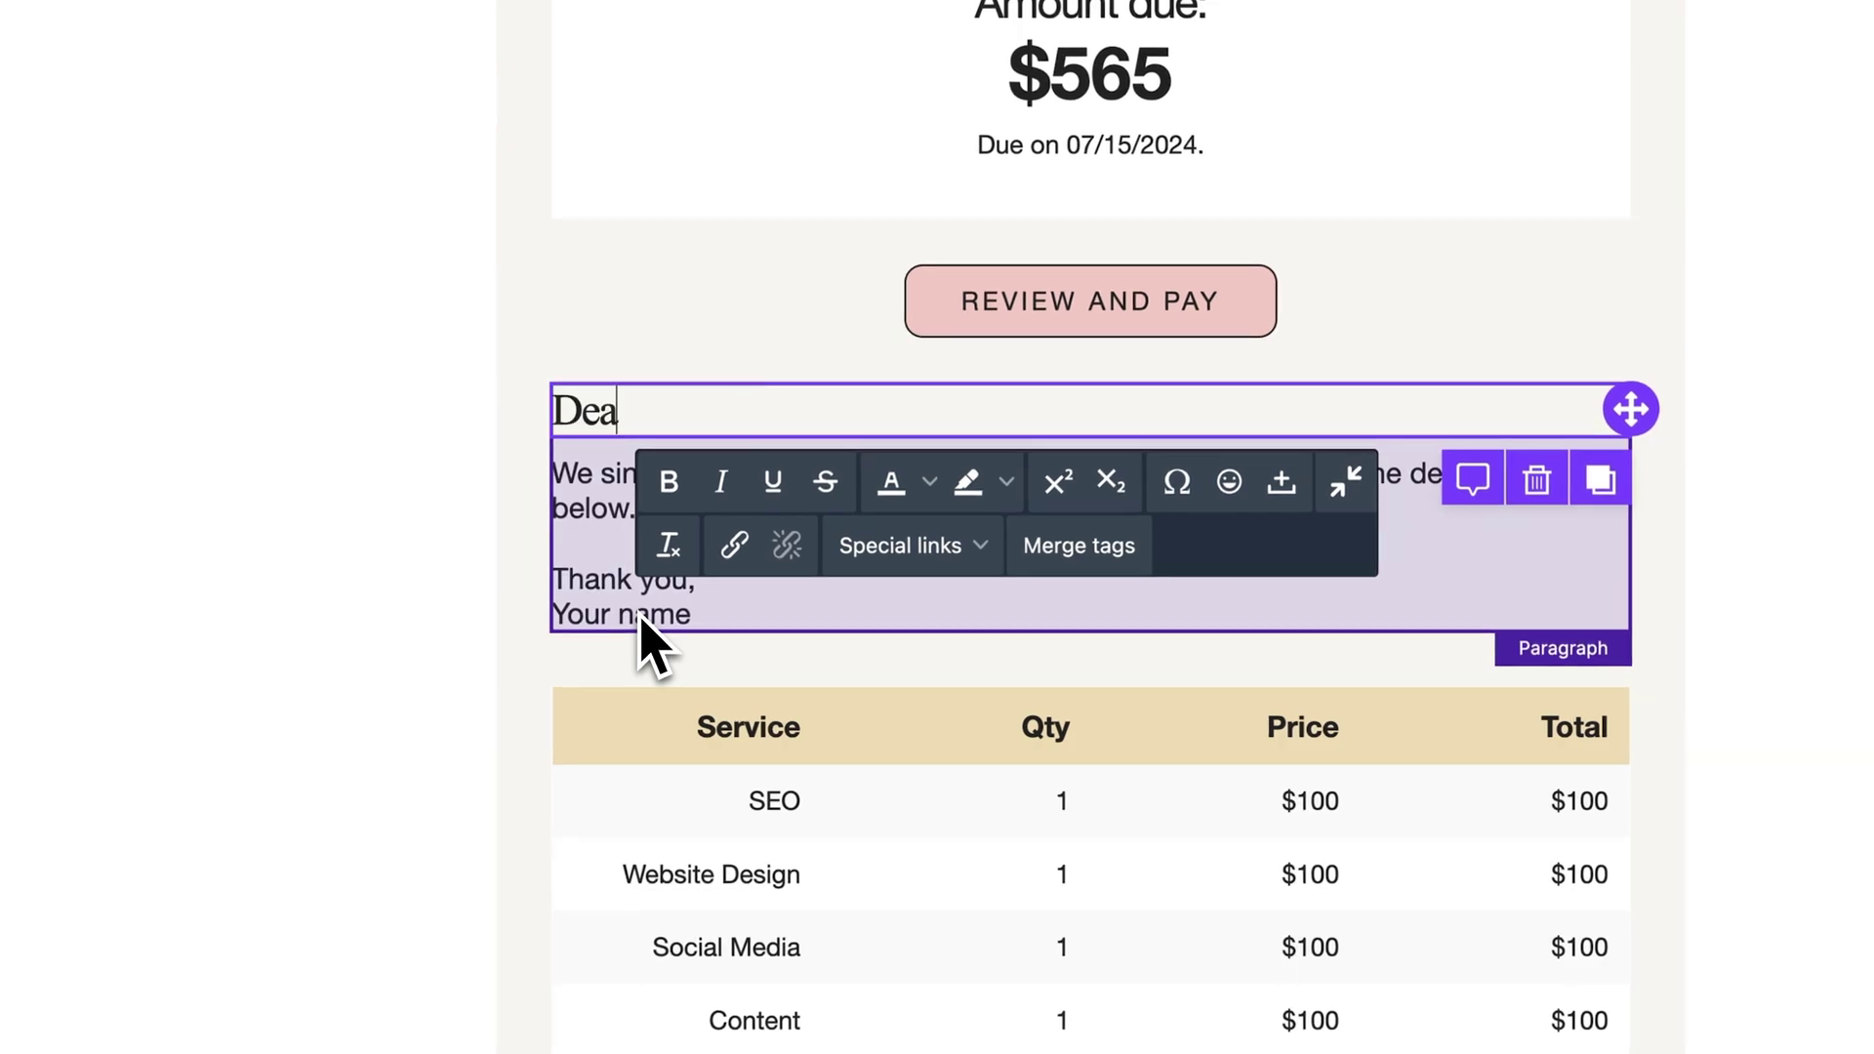
pyautogui.write('r, {{ contact.firs')
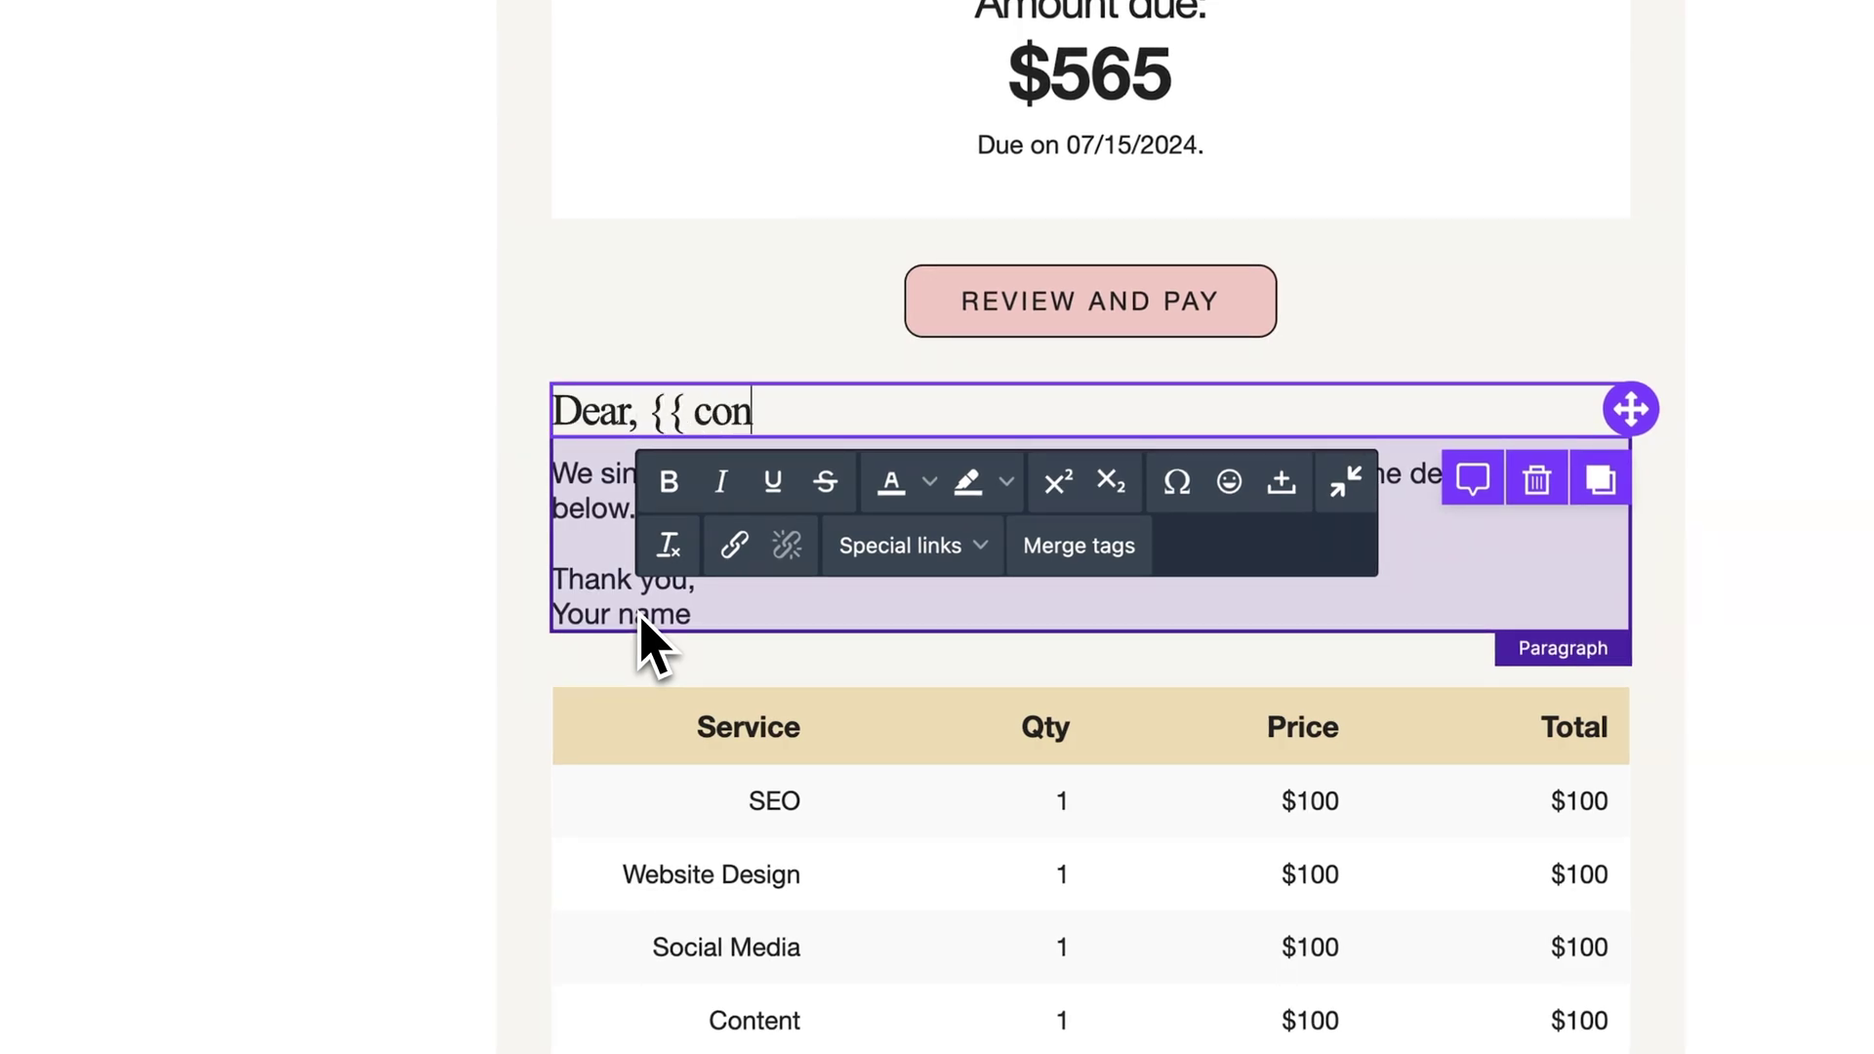
pyautogui.write('tname }}')
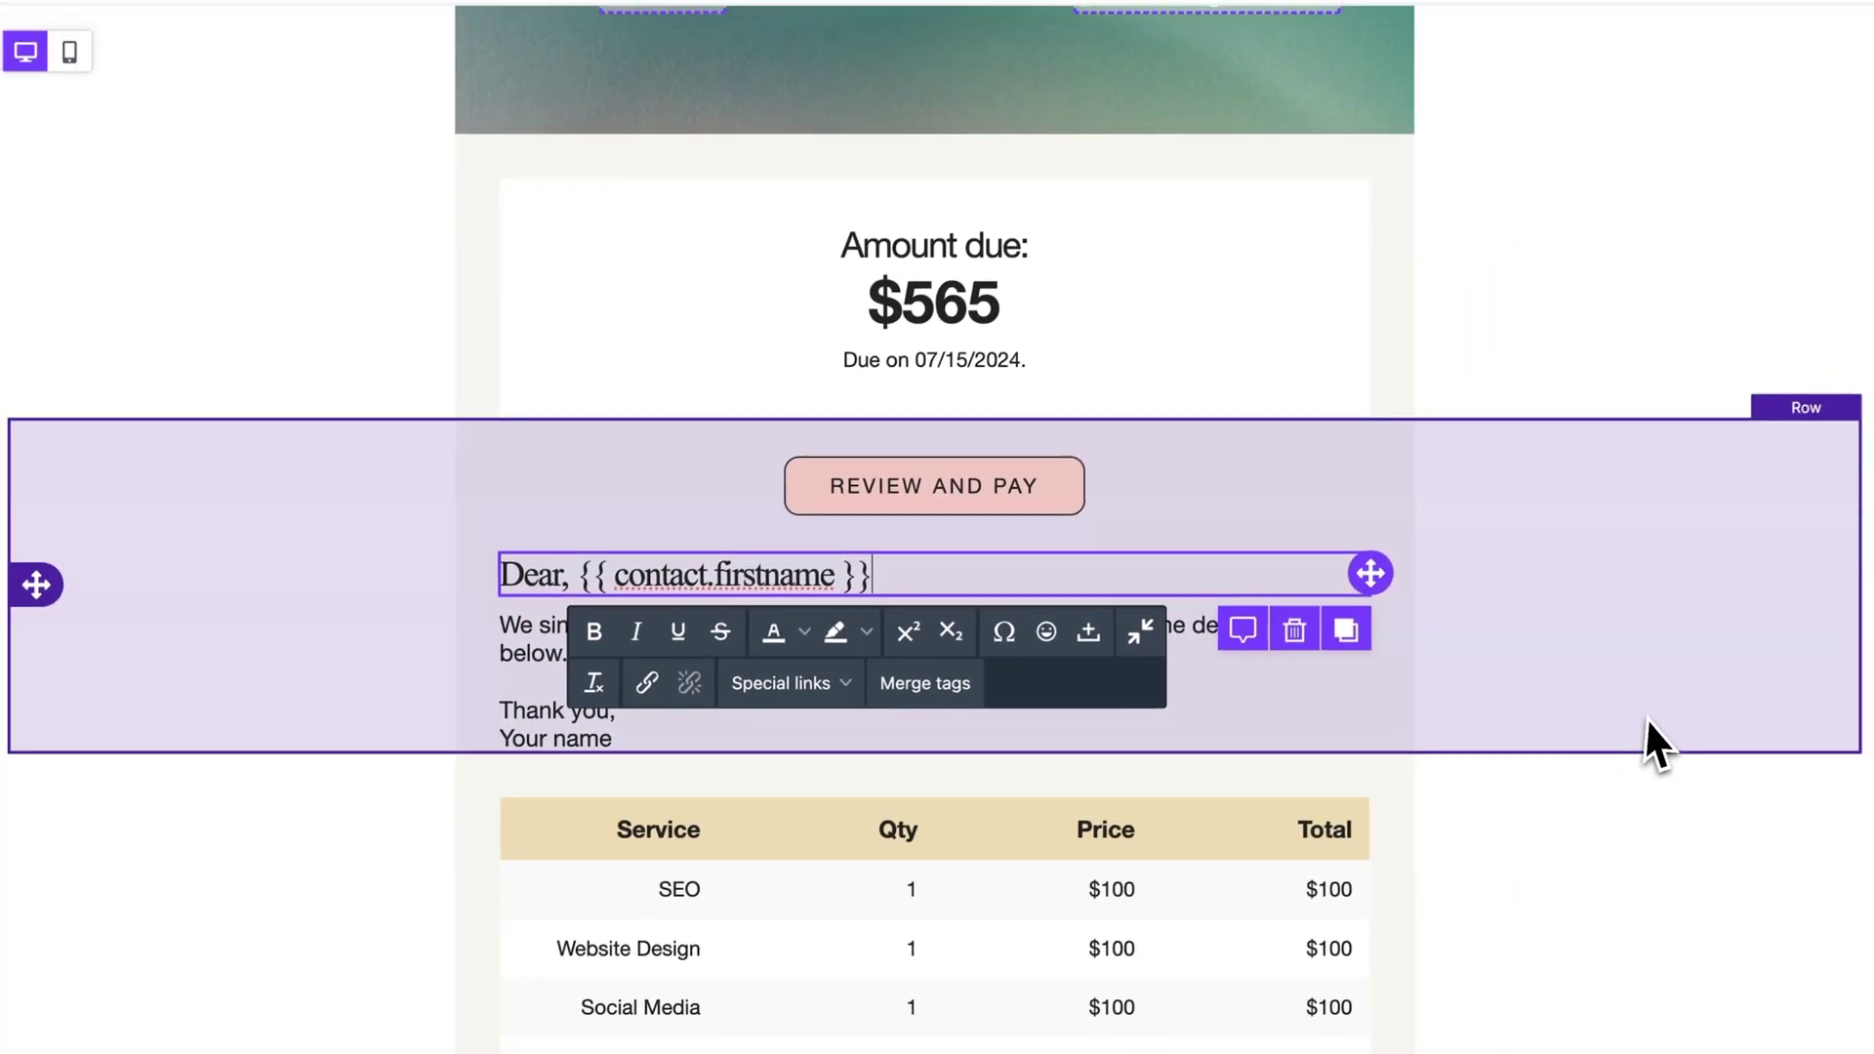
pyautogui.click(1865, 586)
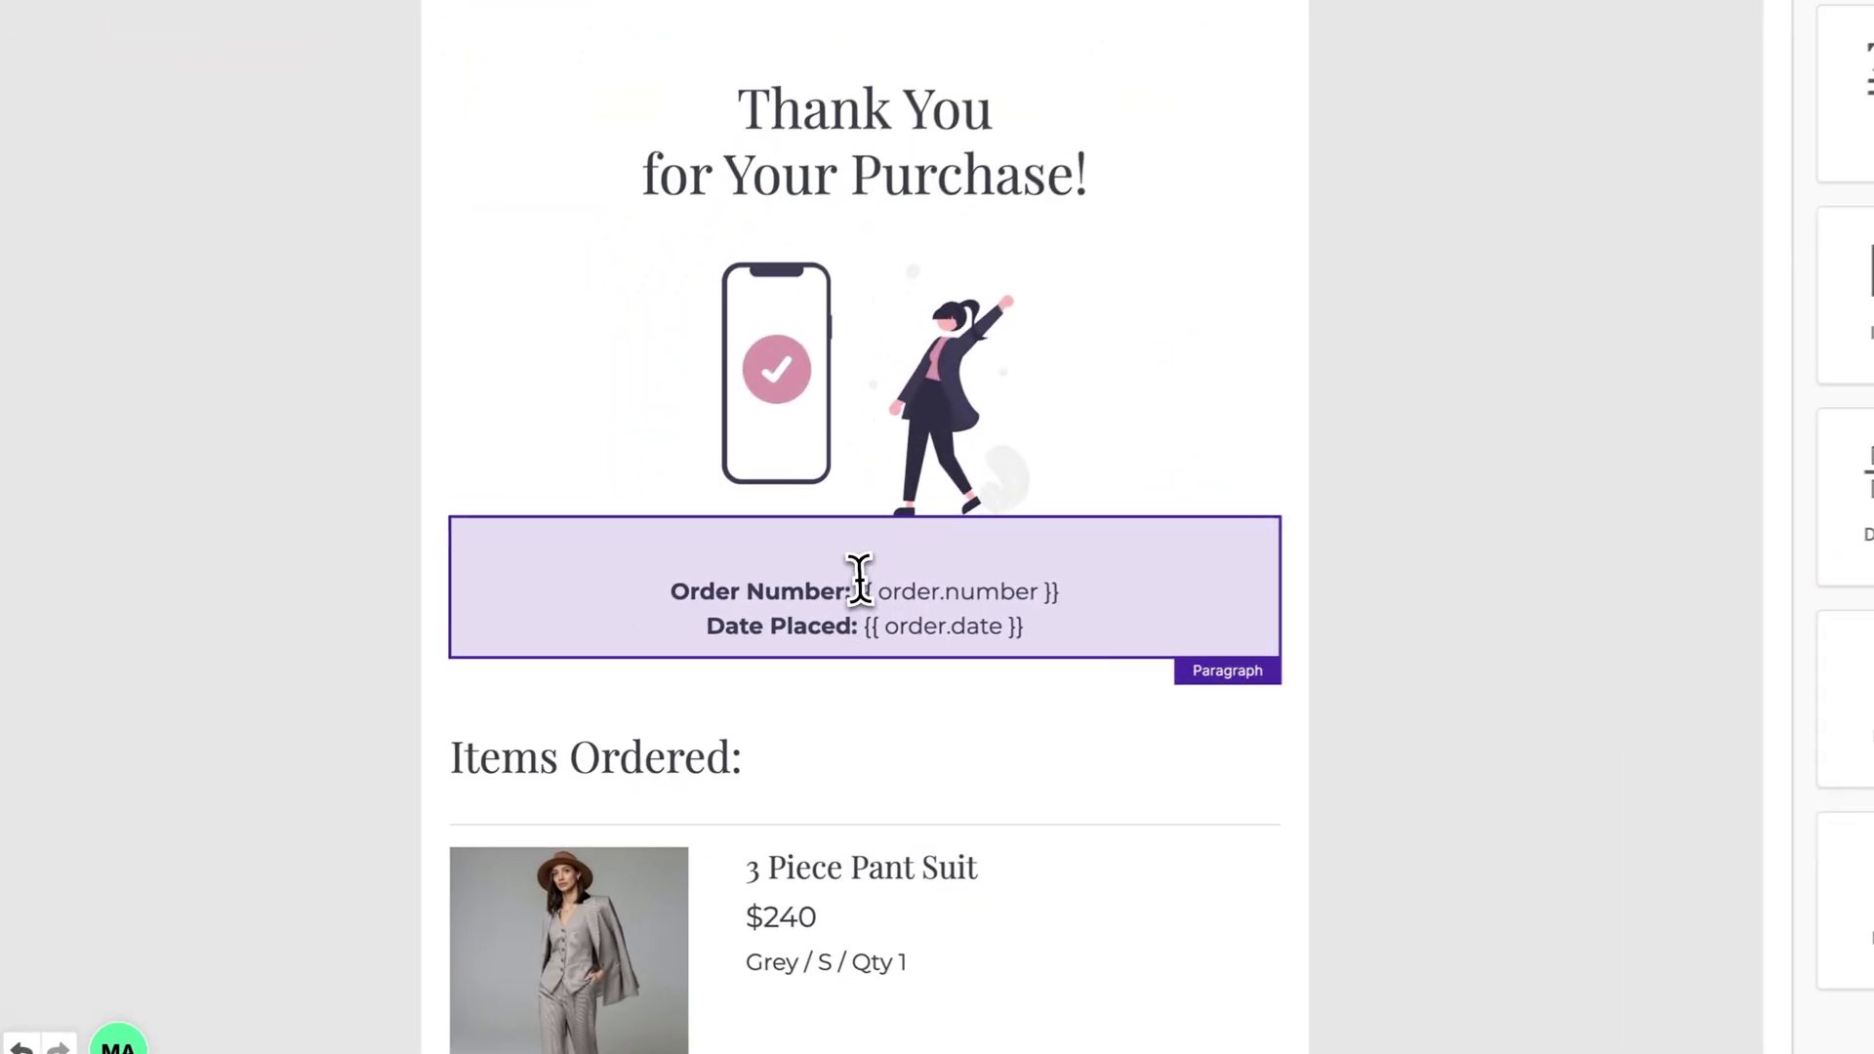
# Highlight the order number and order date merge tags in the purchase confirmation email to examine their syntax
pyautogui.moveTo(712, 651); pyautogui.dragTo(860, 652)
pyautogui.moveTo(1068, 586); pyautogui.dragTo(1077, 587)
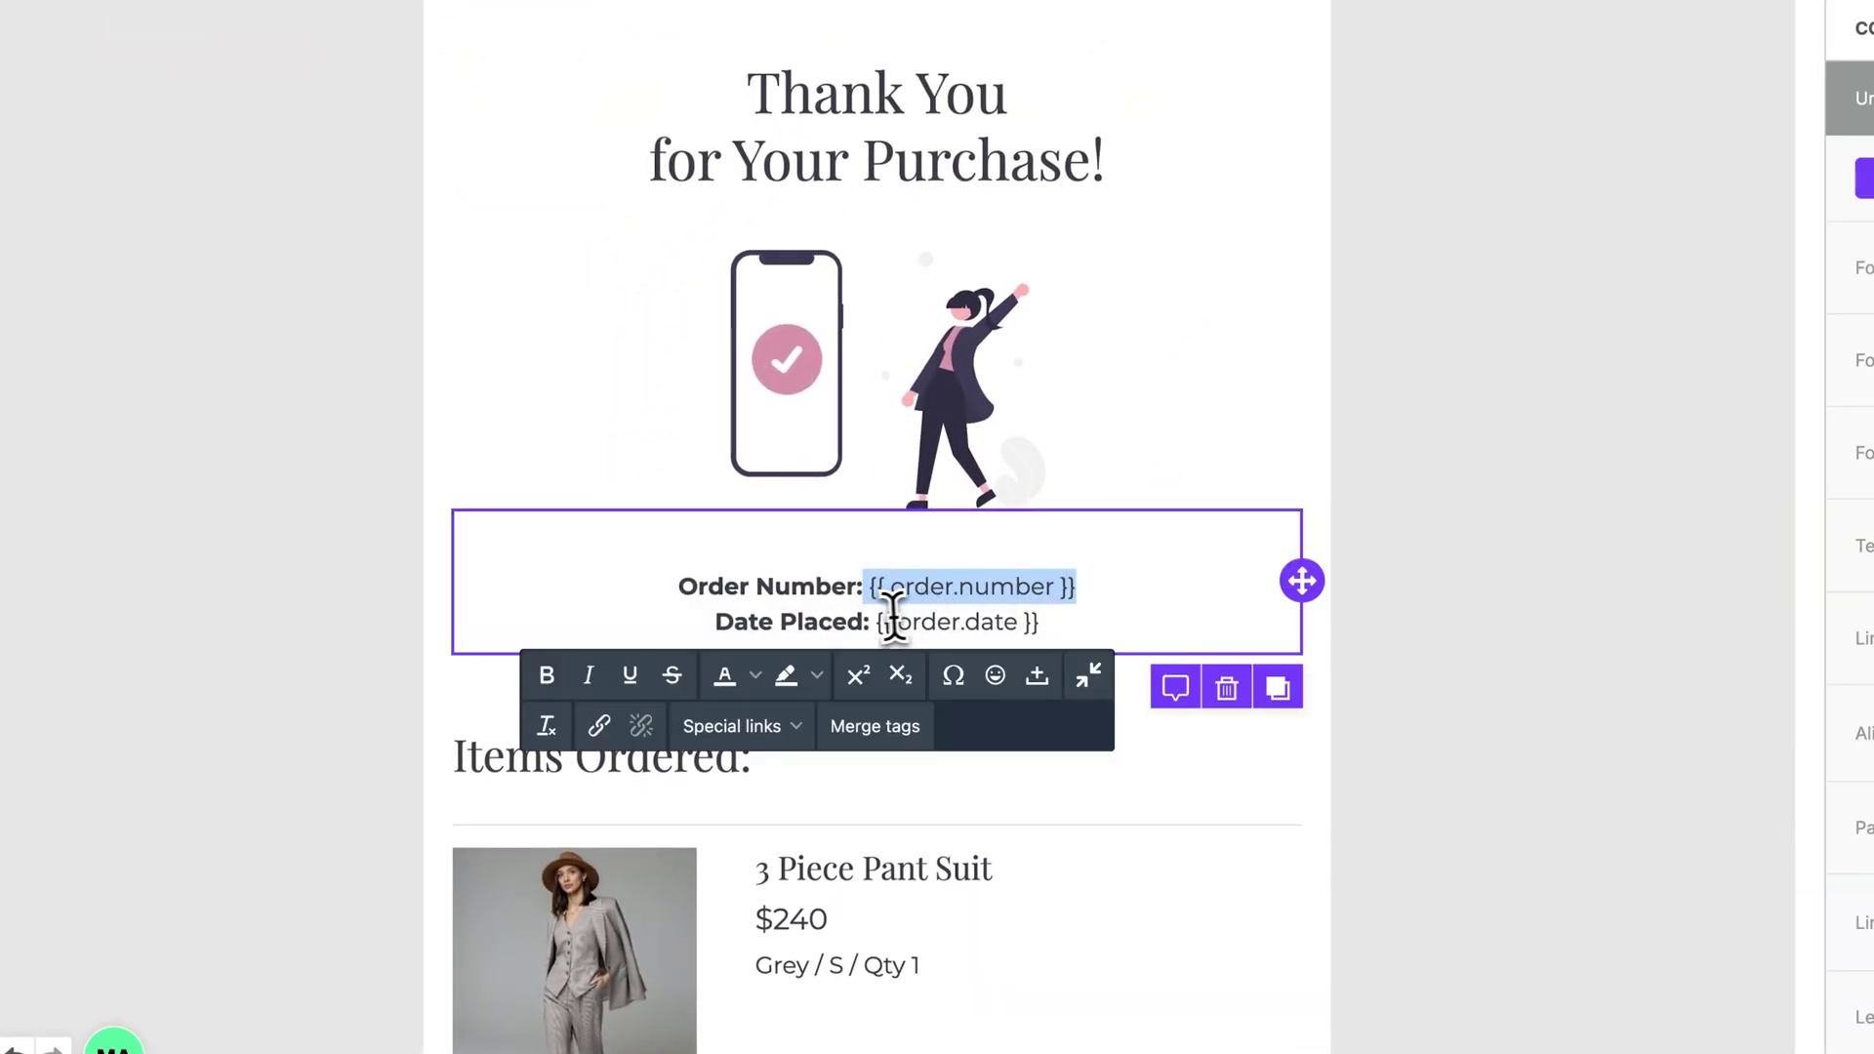
pyautogui.moveTo(877, 621); pyautogui.dragTo(1058, 623)
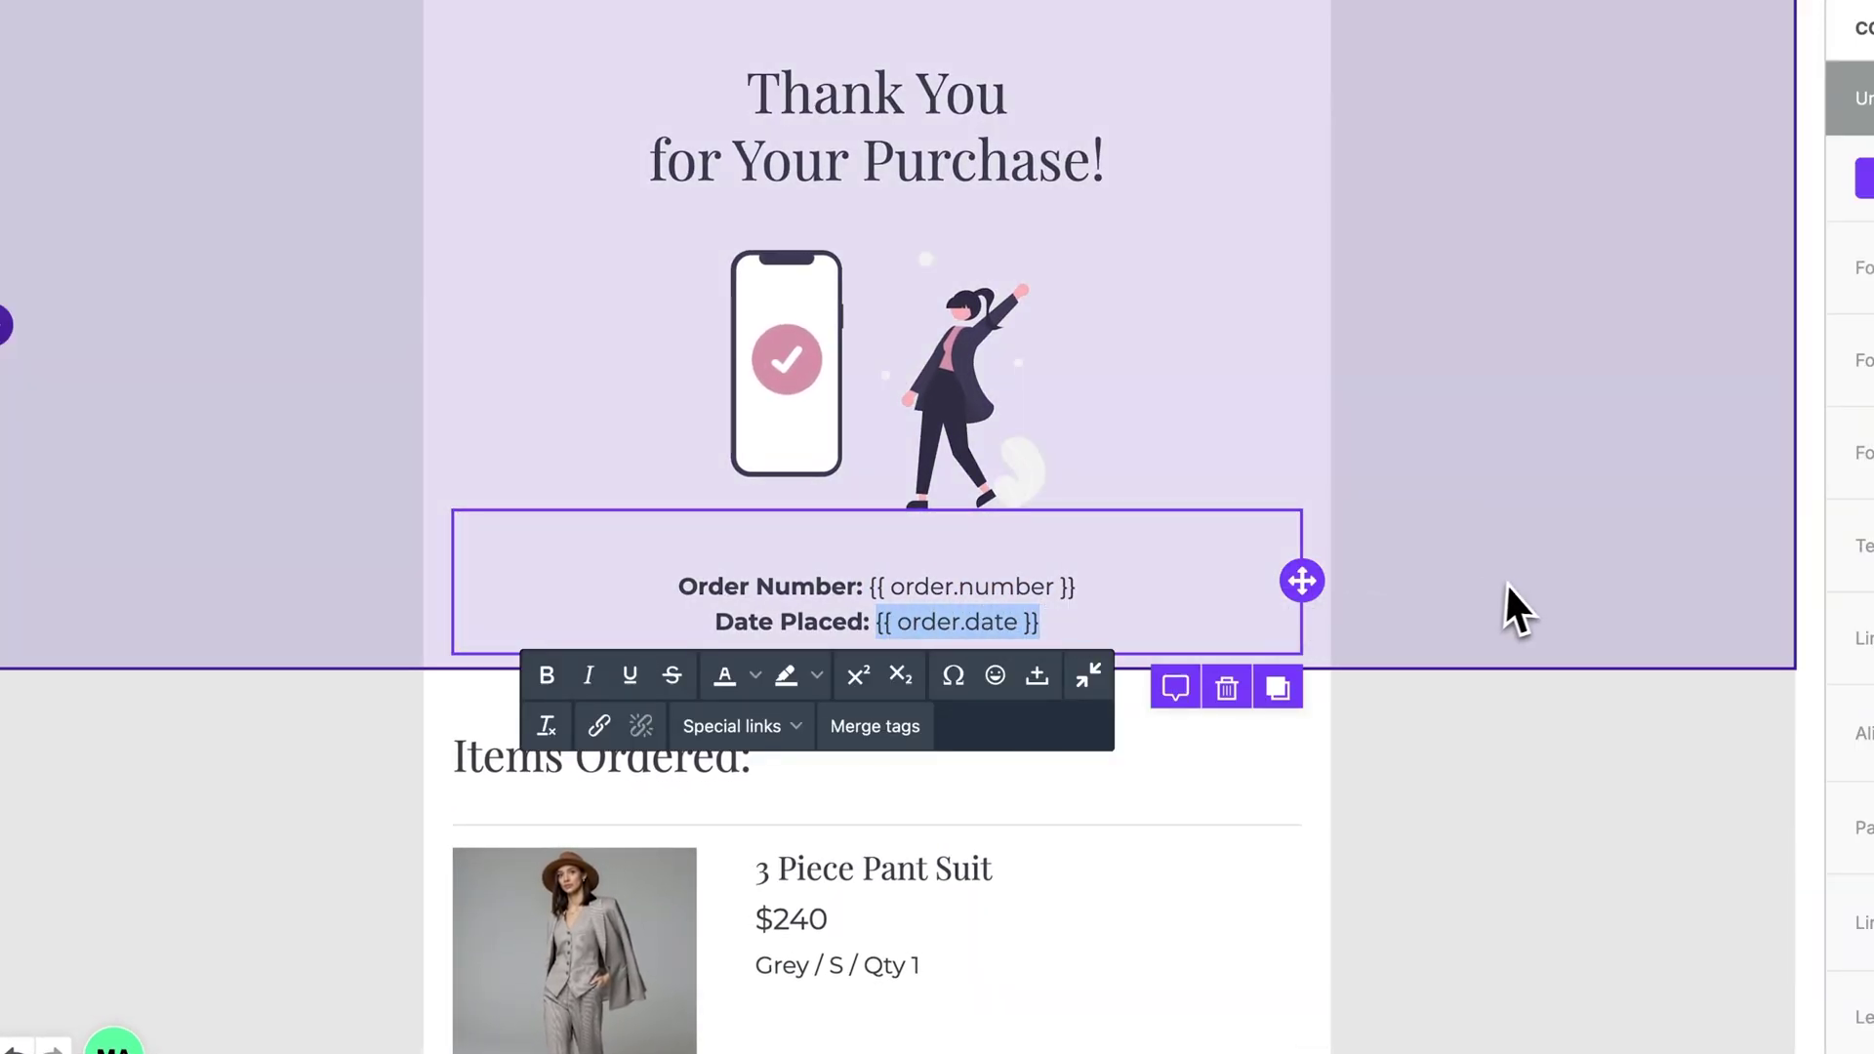
pyautogui.click(1554, 590)
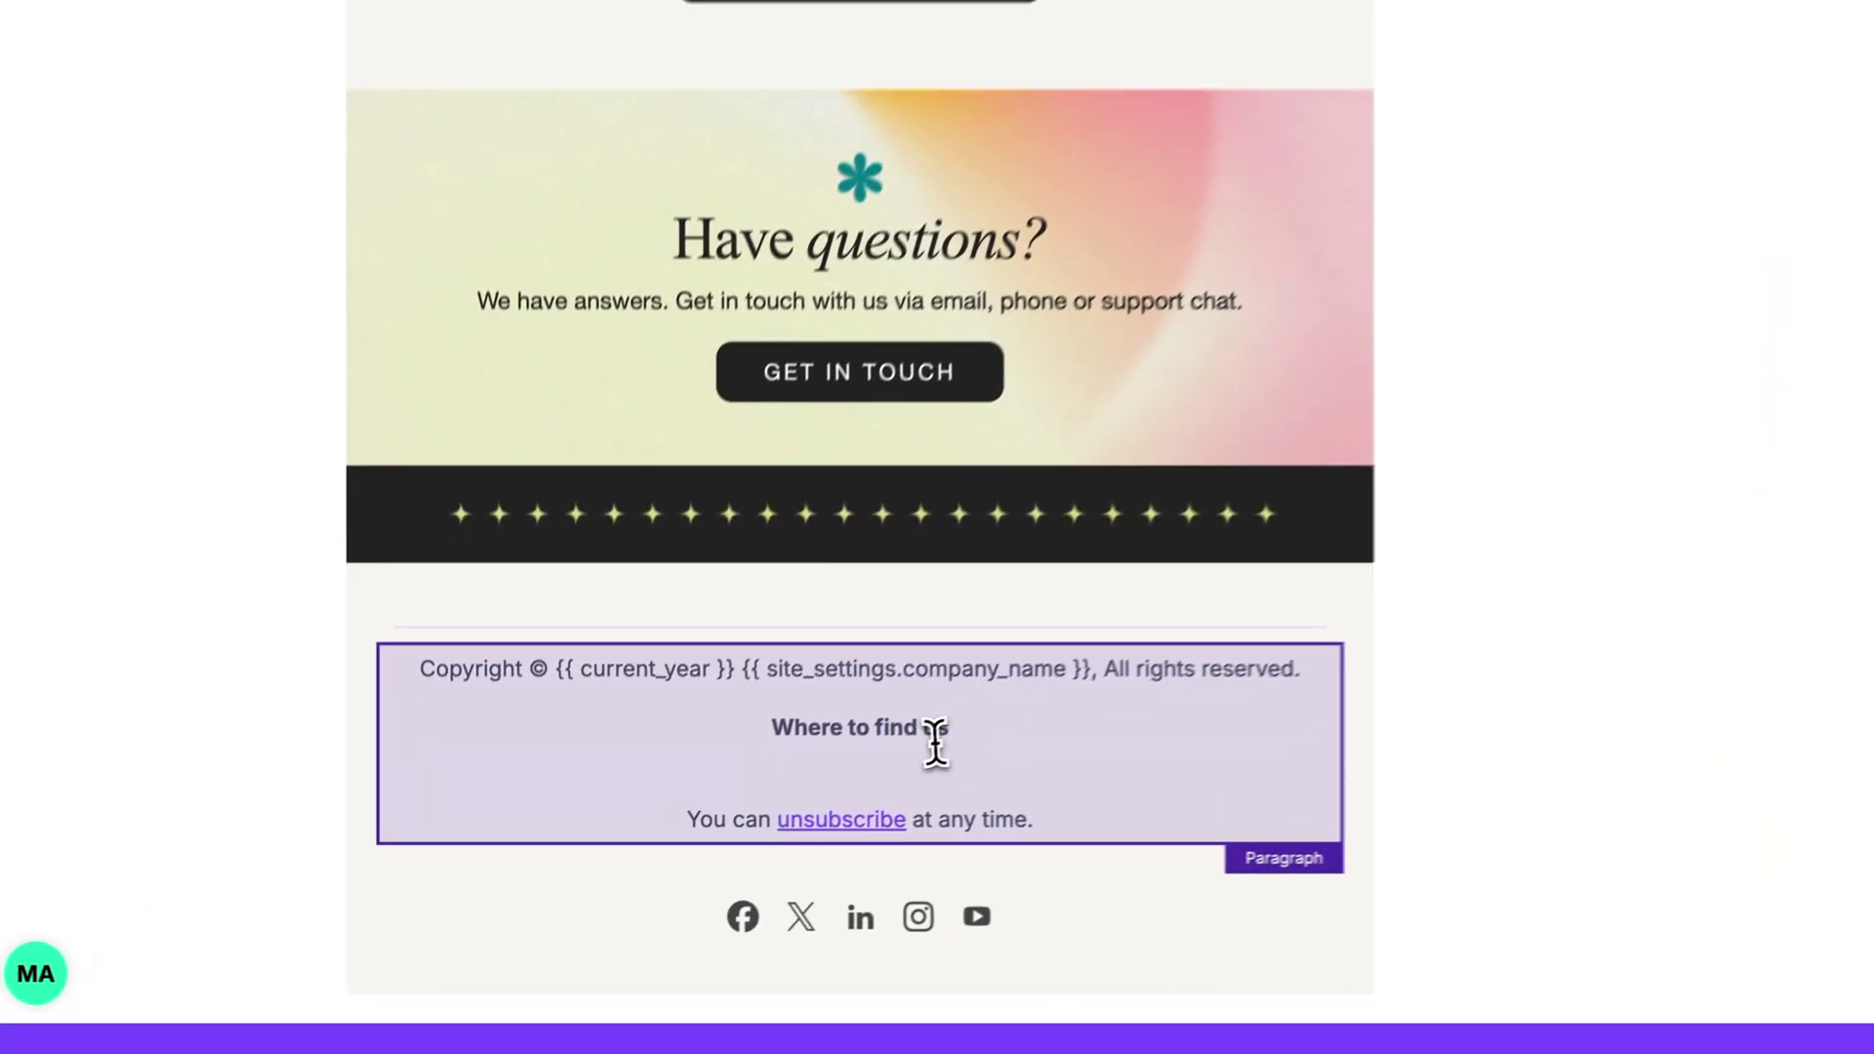
# Open the merge tag list for the blank line below "Where to find us" and review the Mailchimp, MailUp, SendGrid and Autopilot tags
pyautogui.click(762, 839)
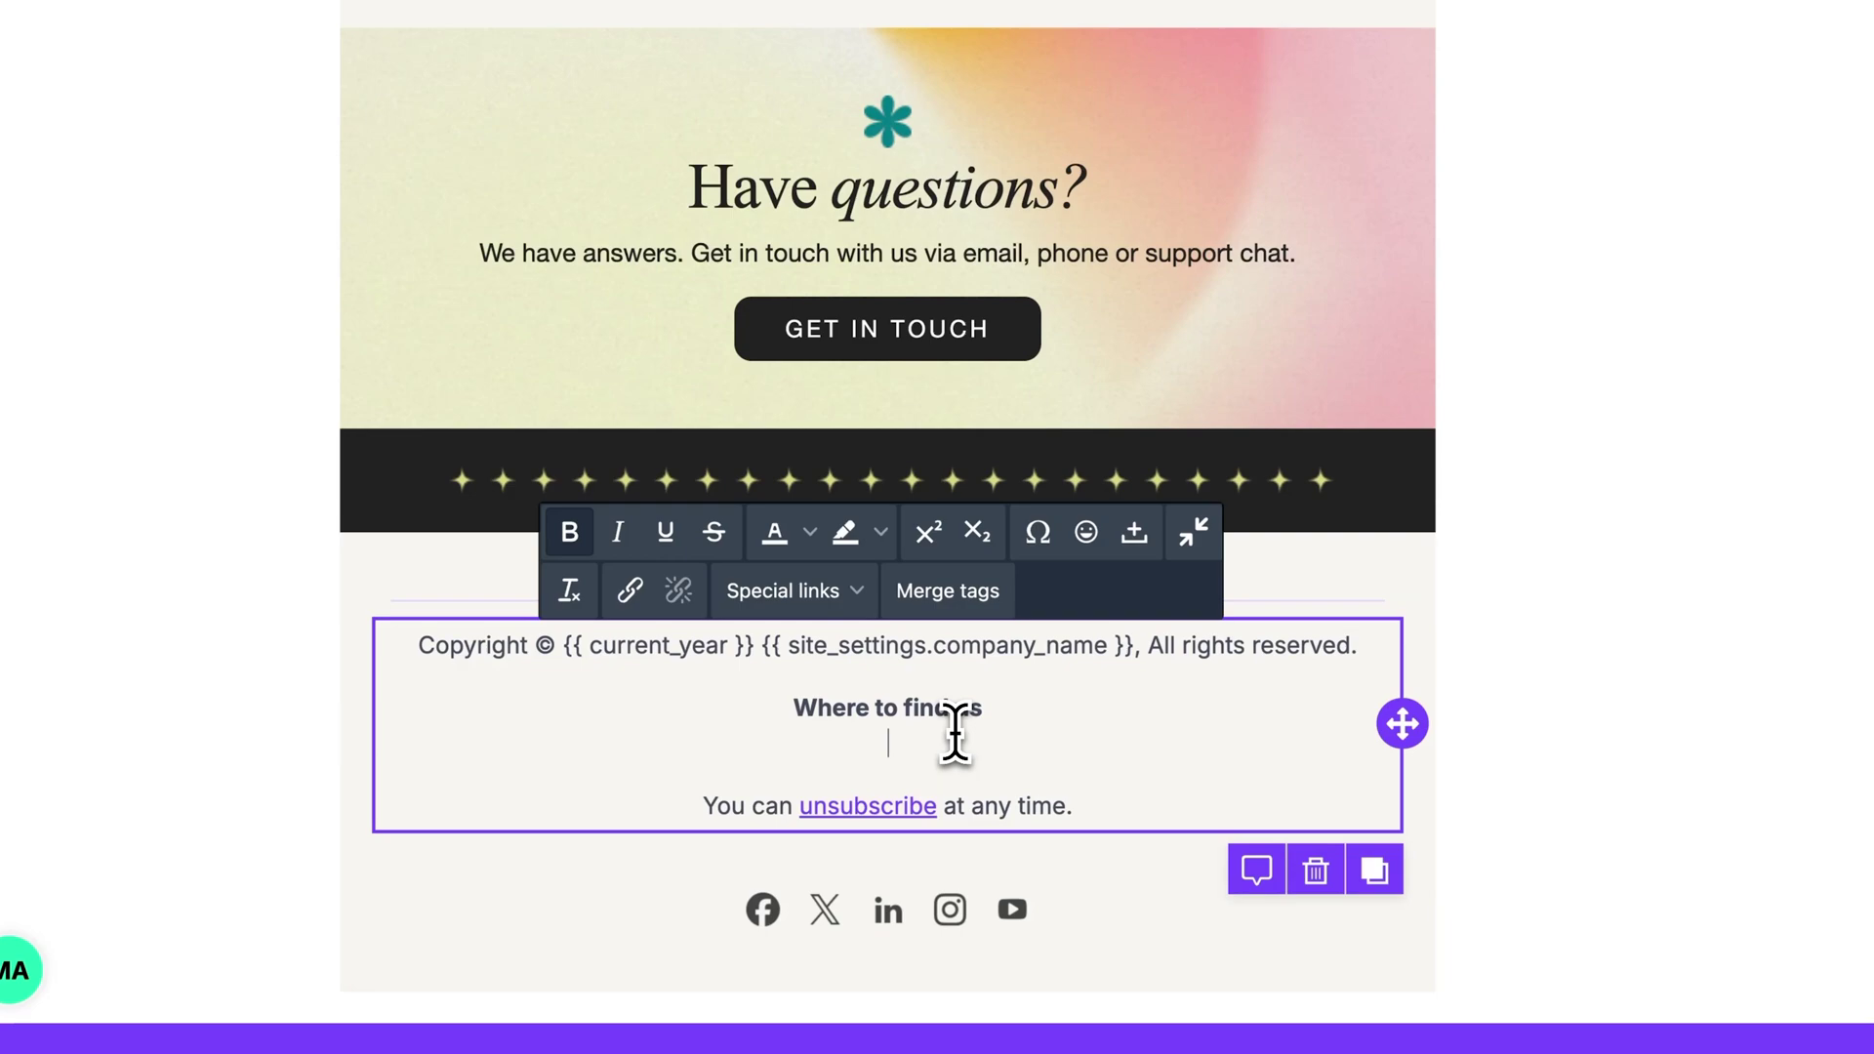
pyautogui.click(969, 603)
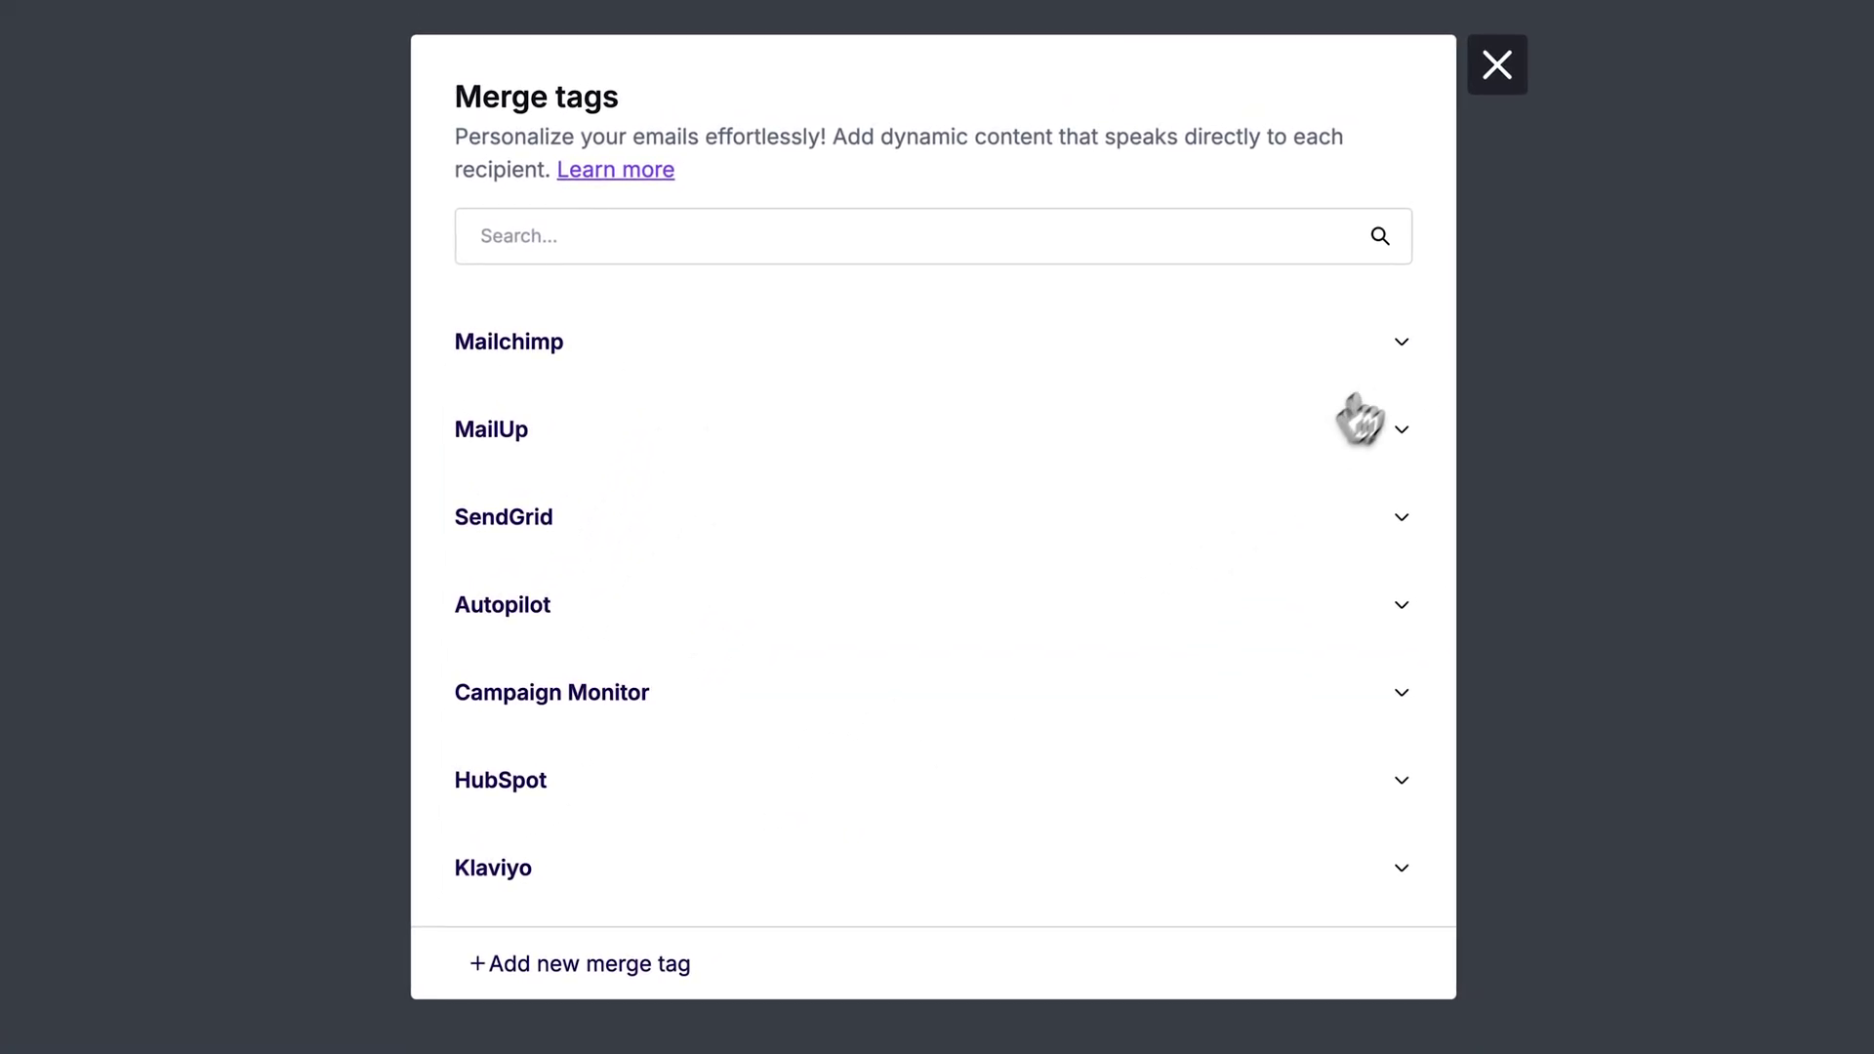
pyautogui.click(1402, 344)
pyautogui.scroll(-1, 1406, 429)
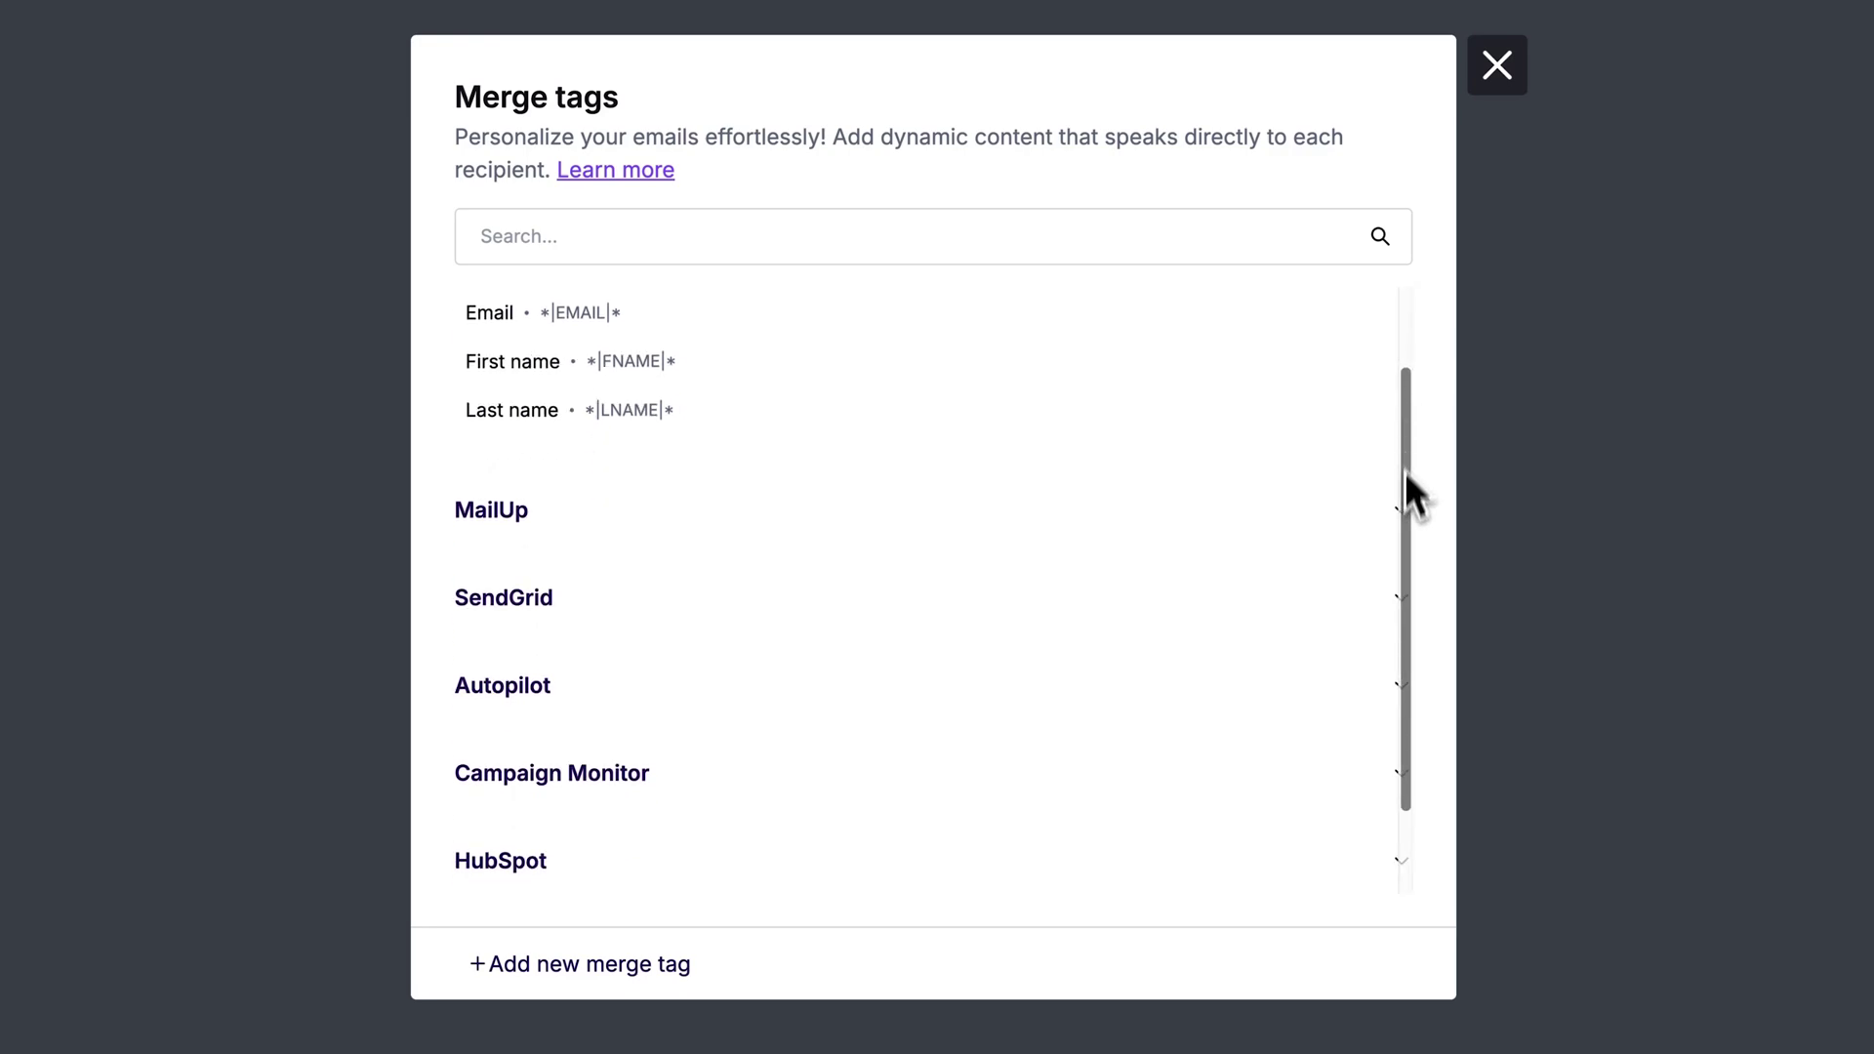
pyautogui.click(1401, 510)
pyautogui.scroll(-2, 1401, 510)
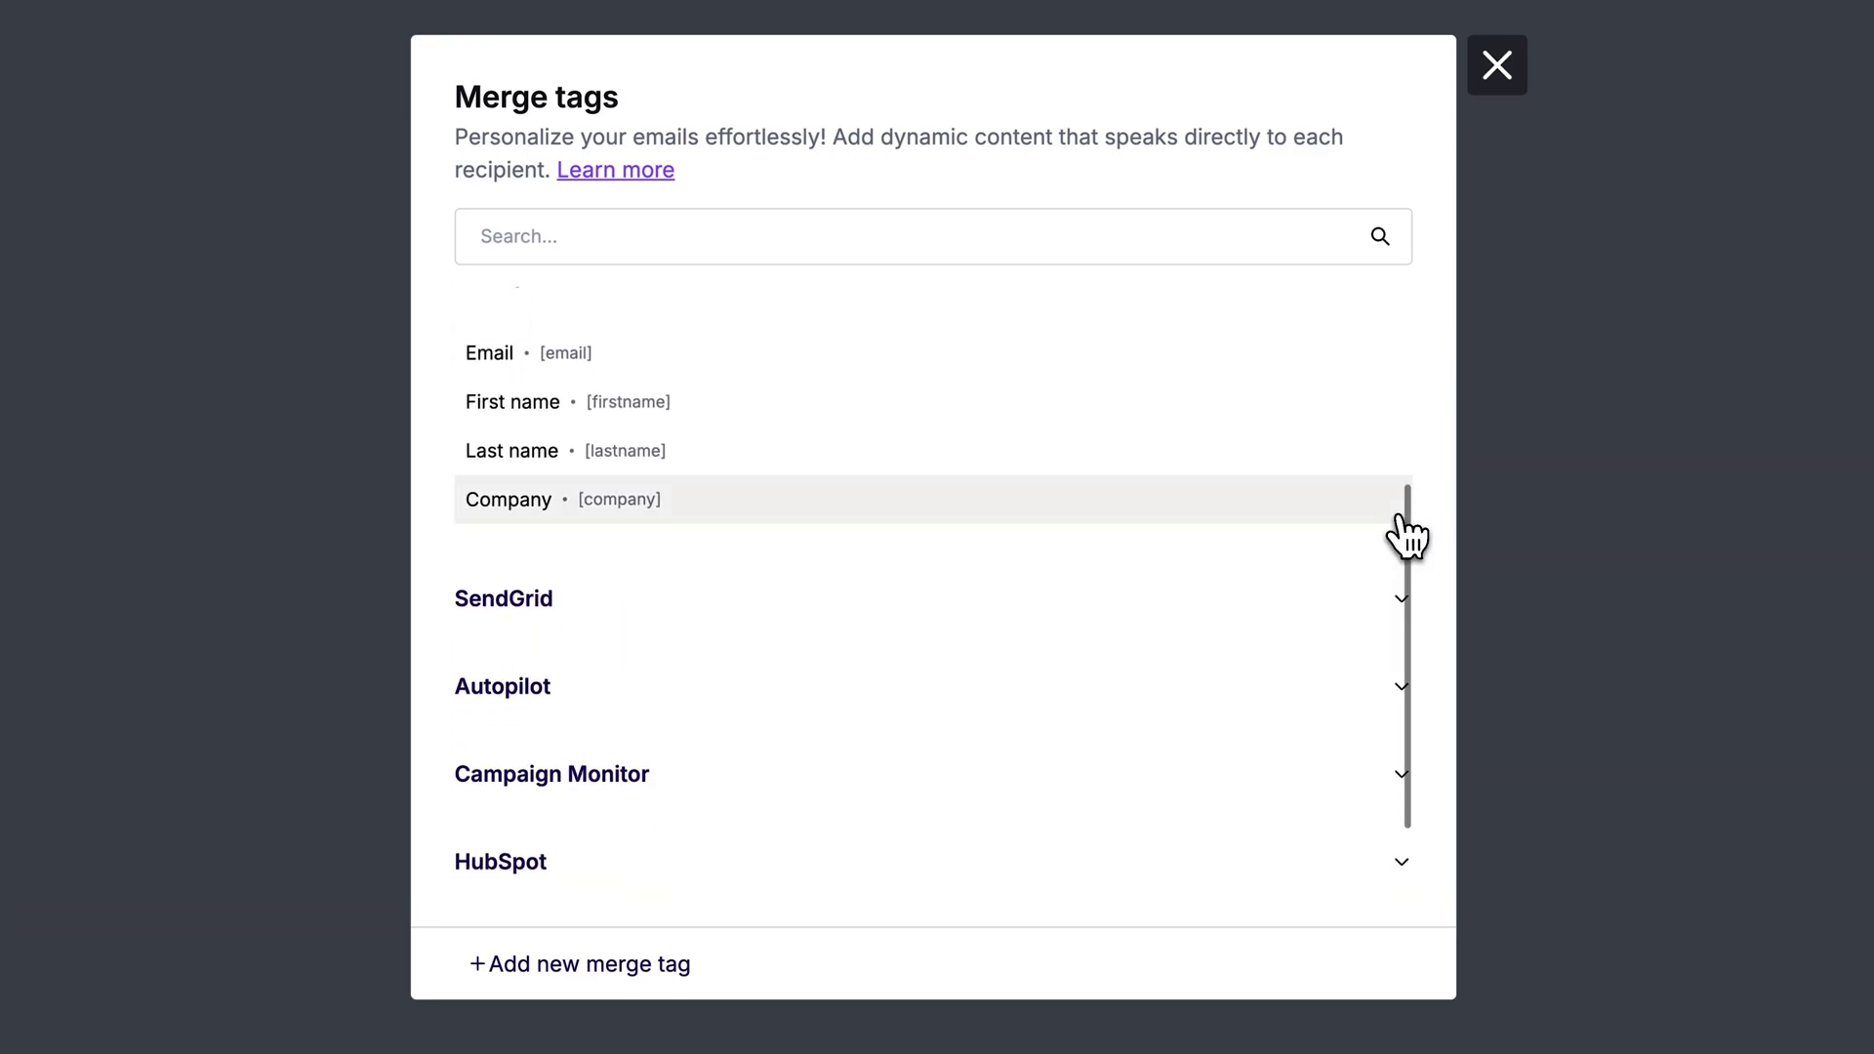
pyautogui.click(1399, 598)
pyautogui.scroll(-3, 1398, 605)
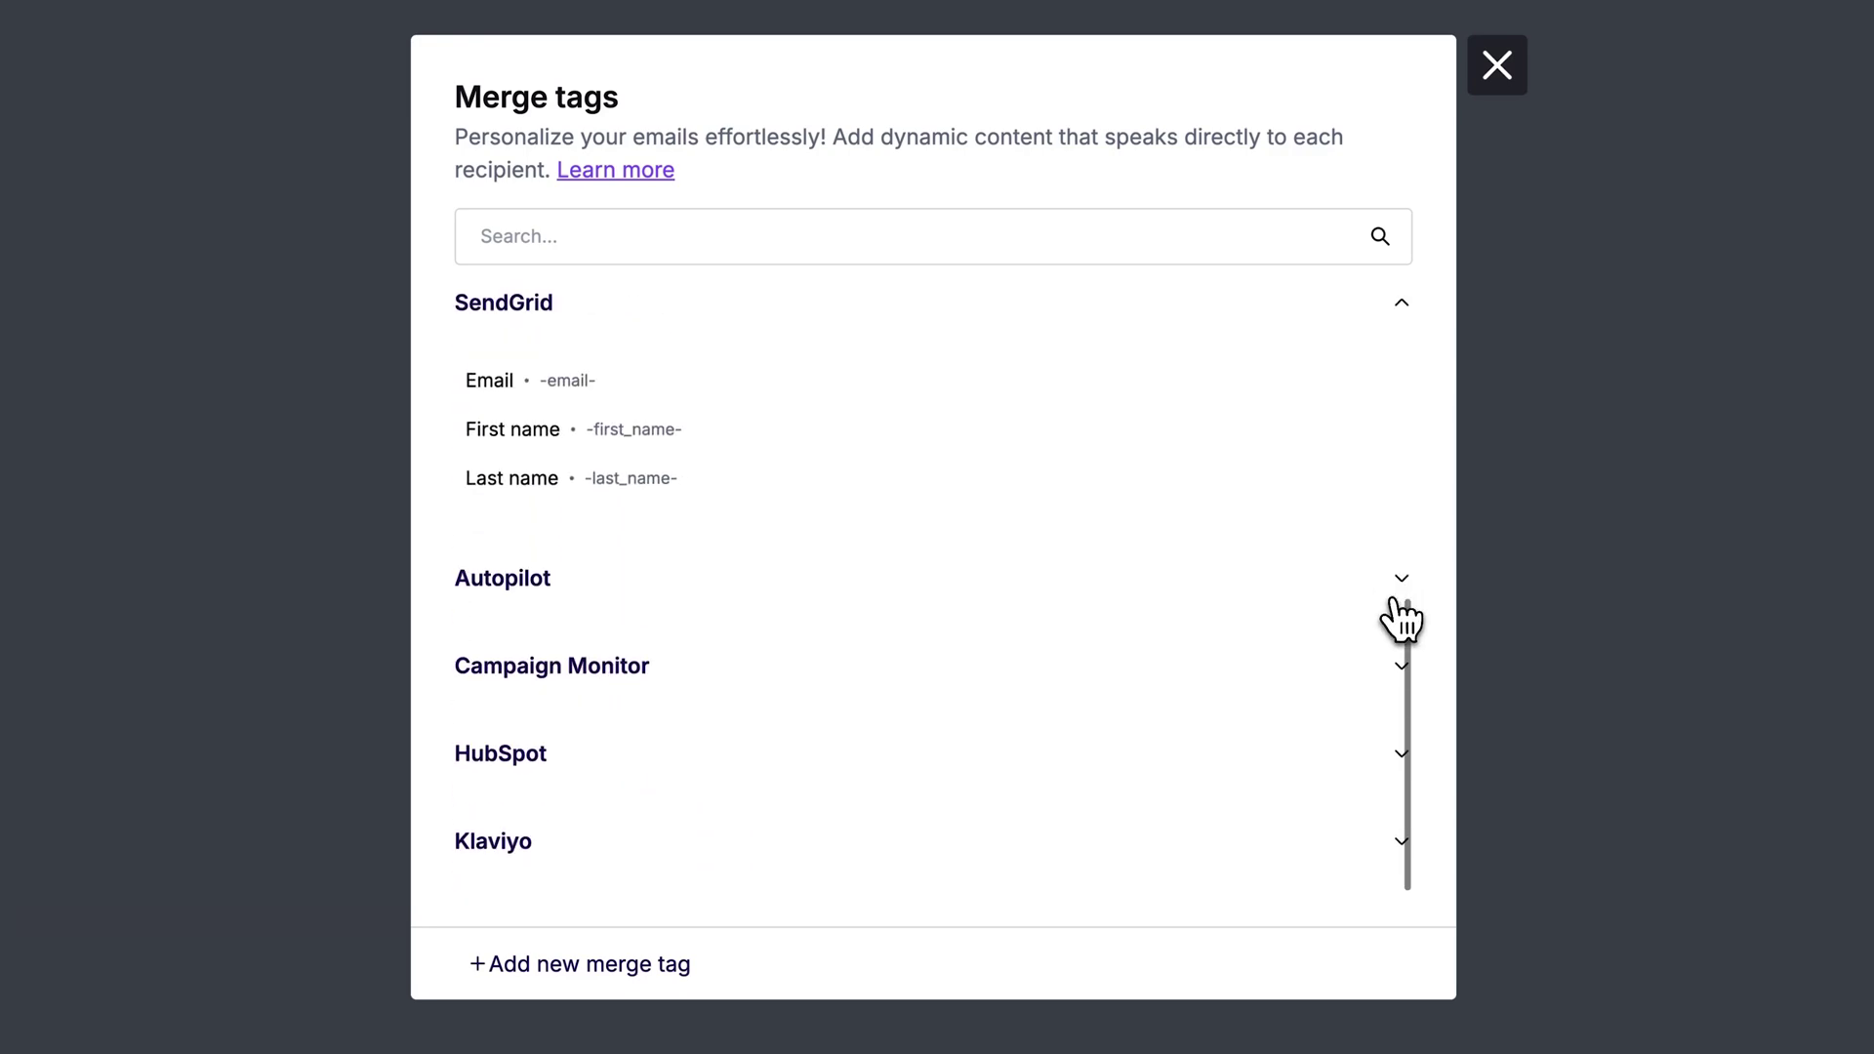
pyautogui.click(1401, 584)
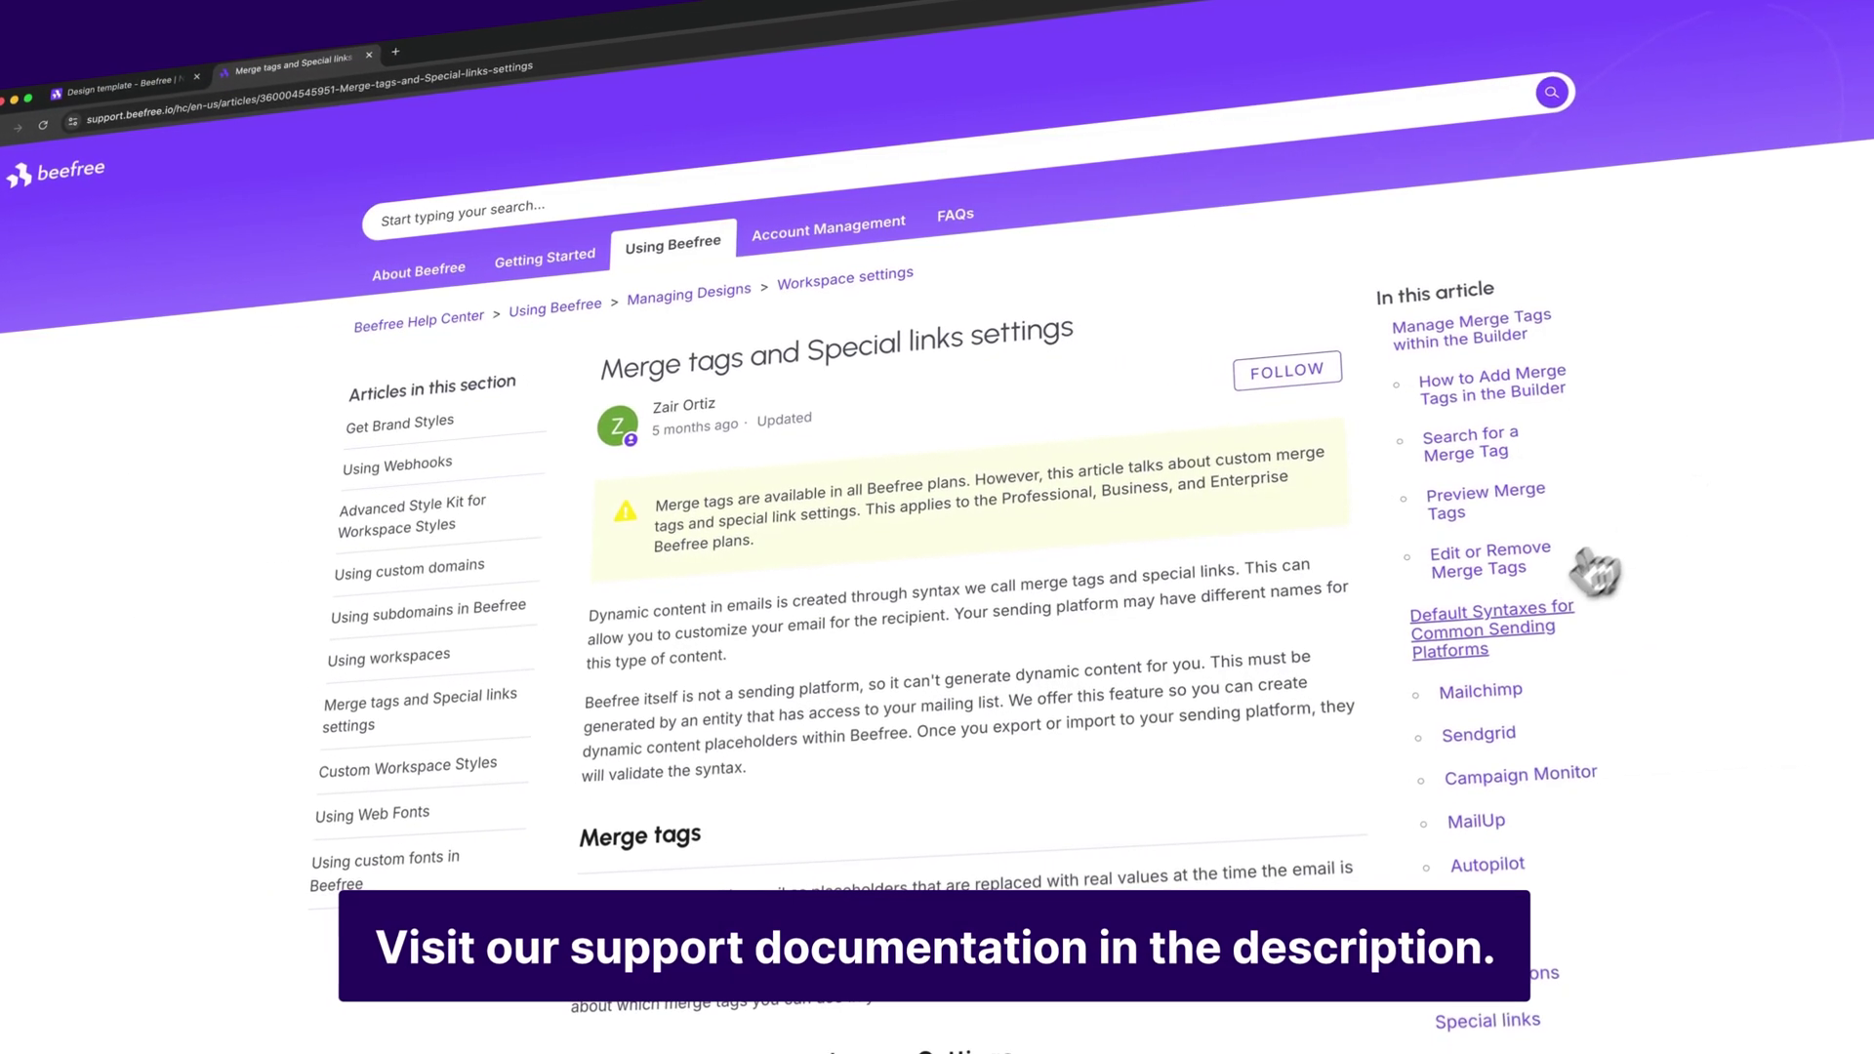
# Consult the help article's default syntaxes for common sending platforms, and insert HubSpot's Company Street Address merge tag below "Where to find us"
pyautogui.click(1503, 630)
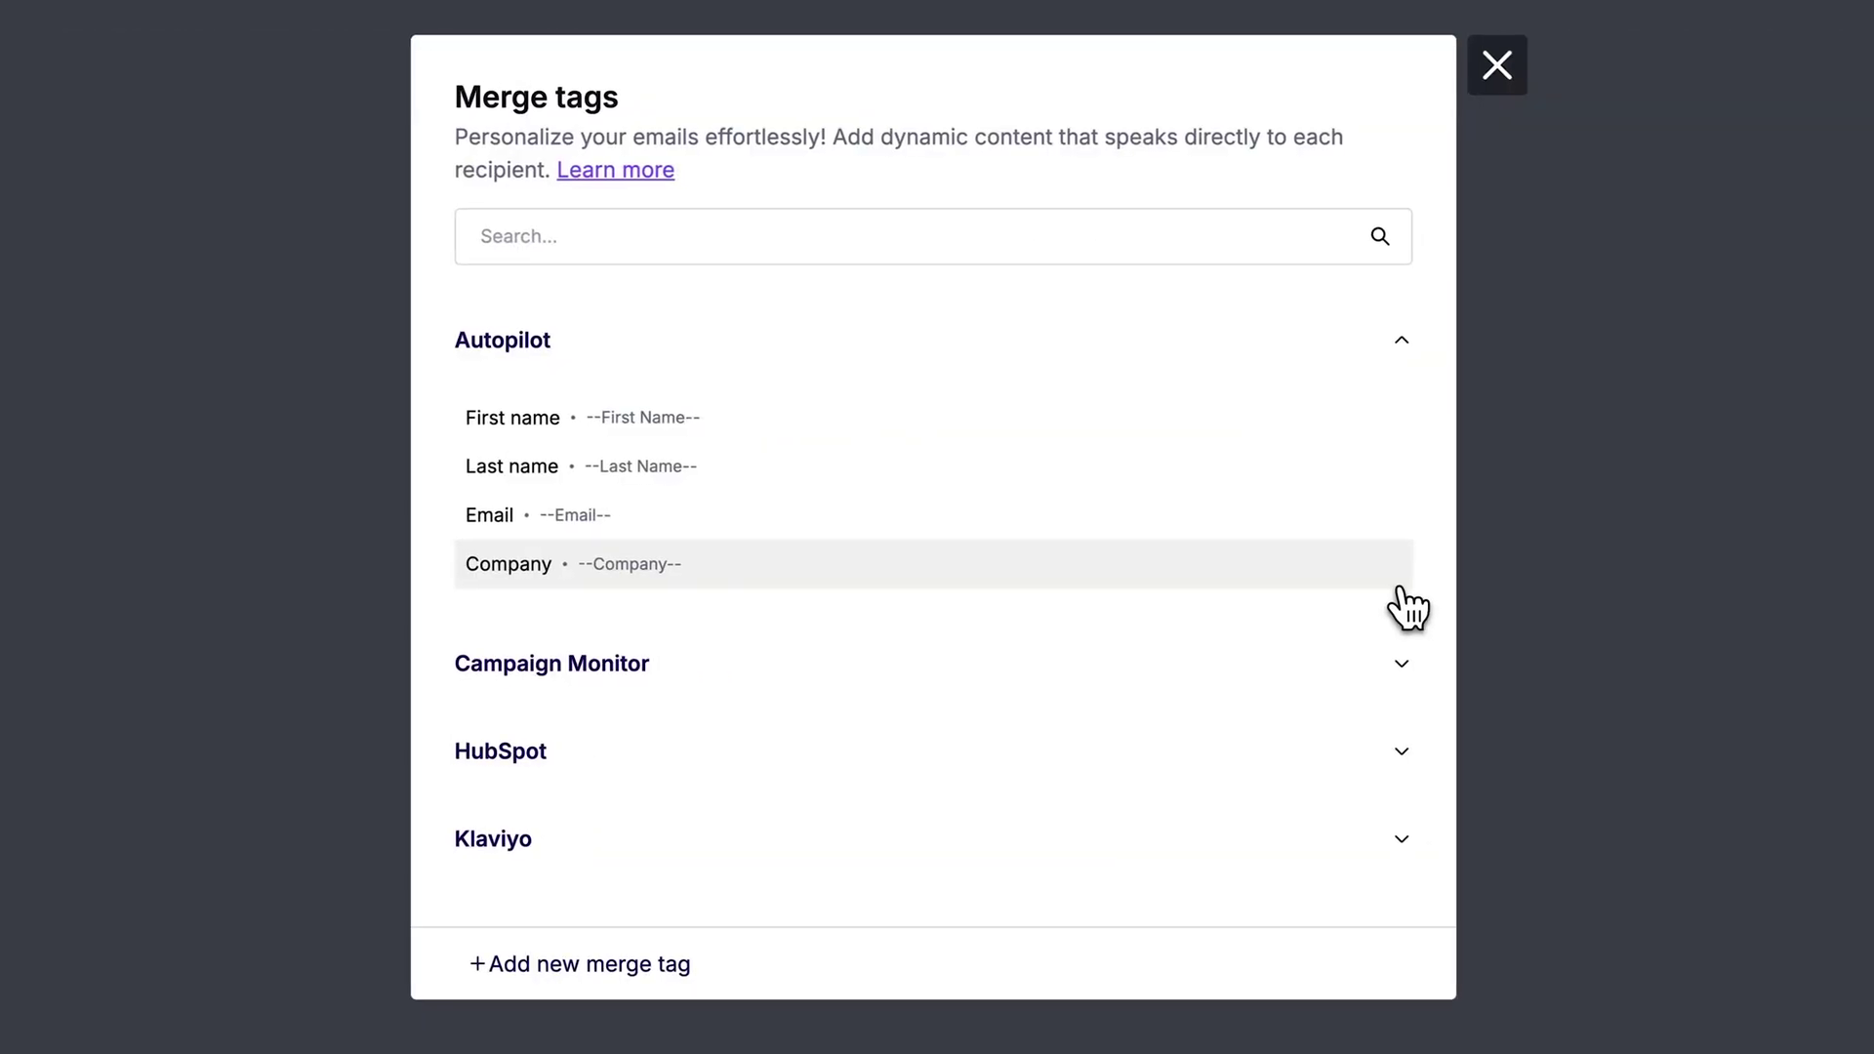
pyautogui.click(1401, 752)
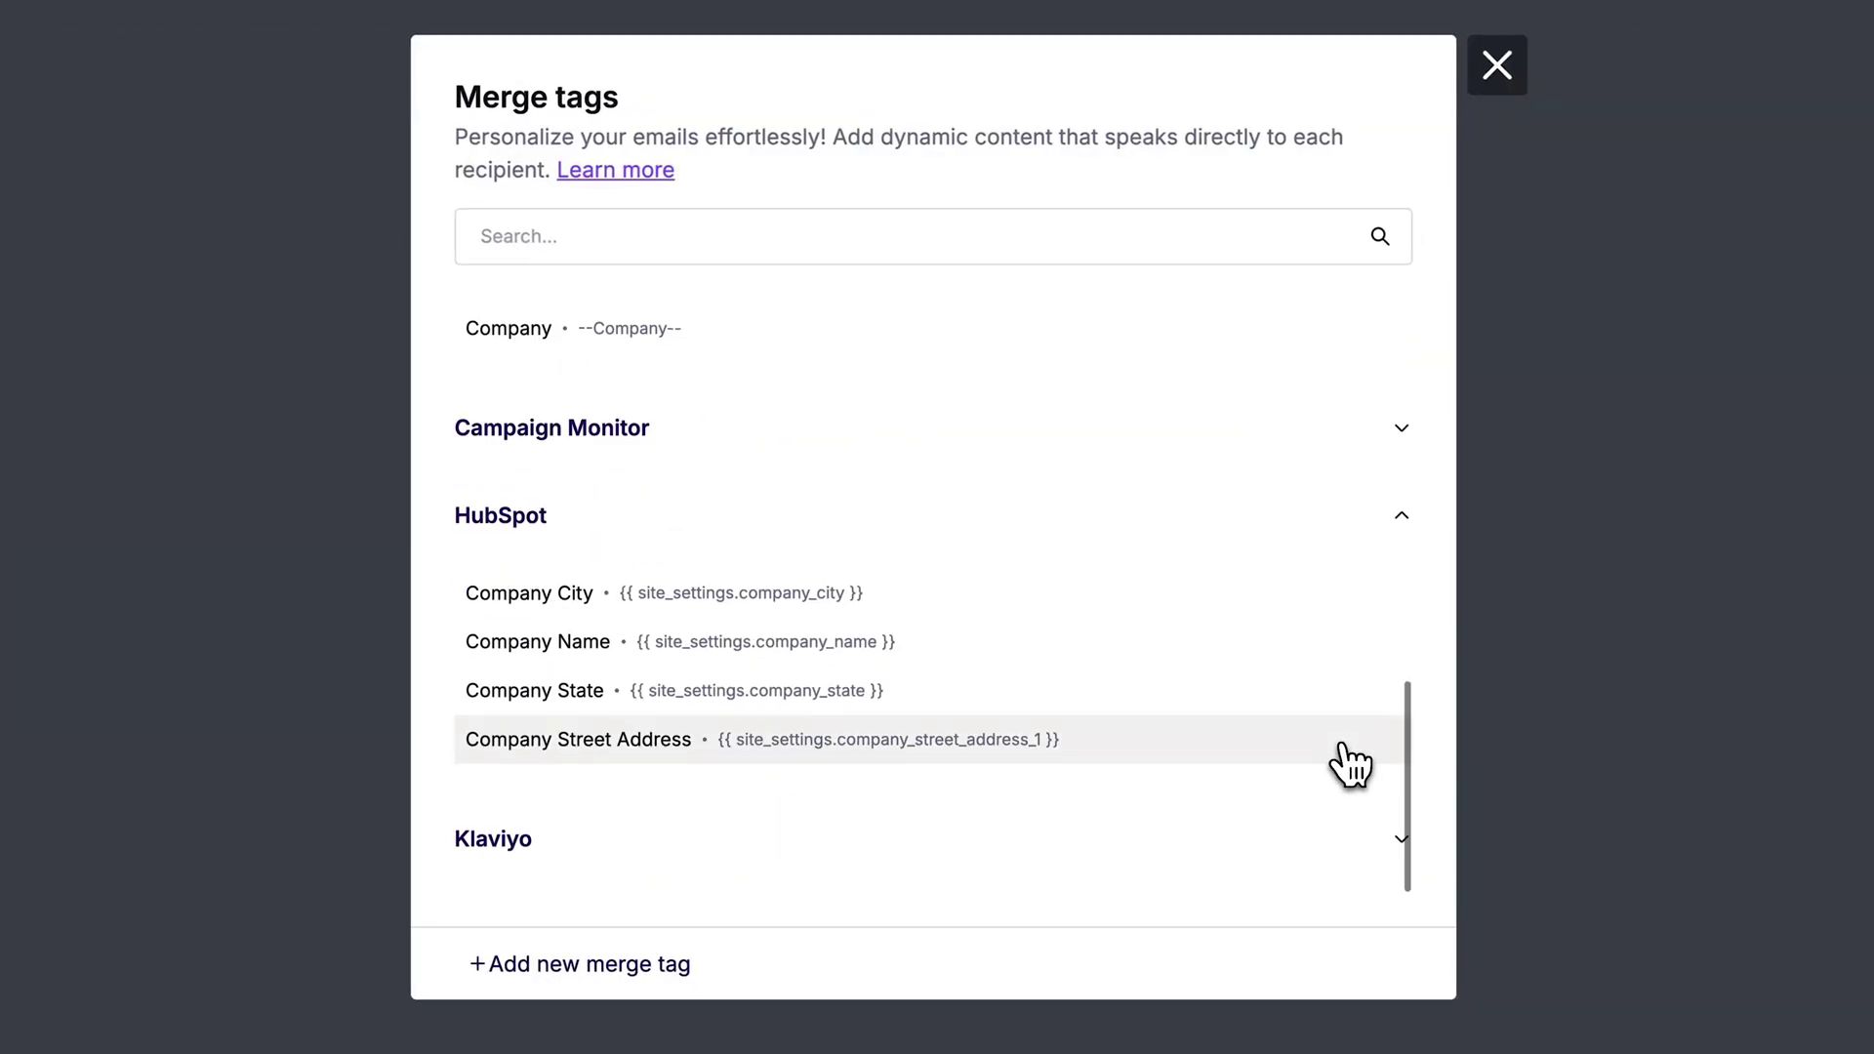
pyautogui.click(1116, 759)
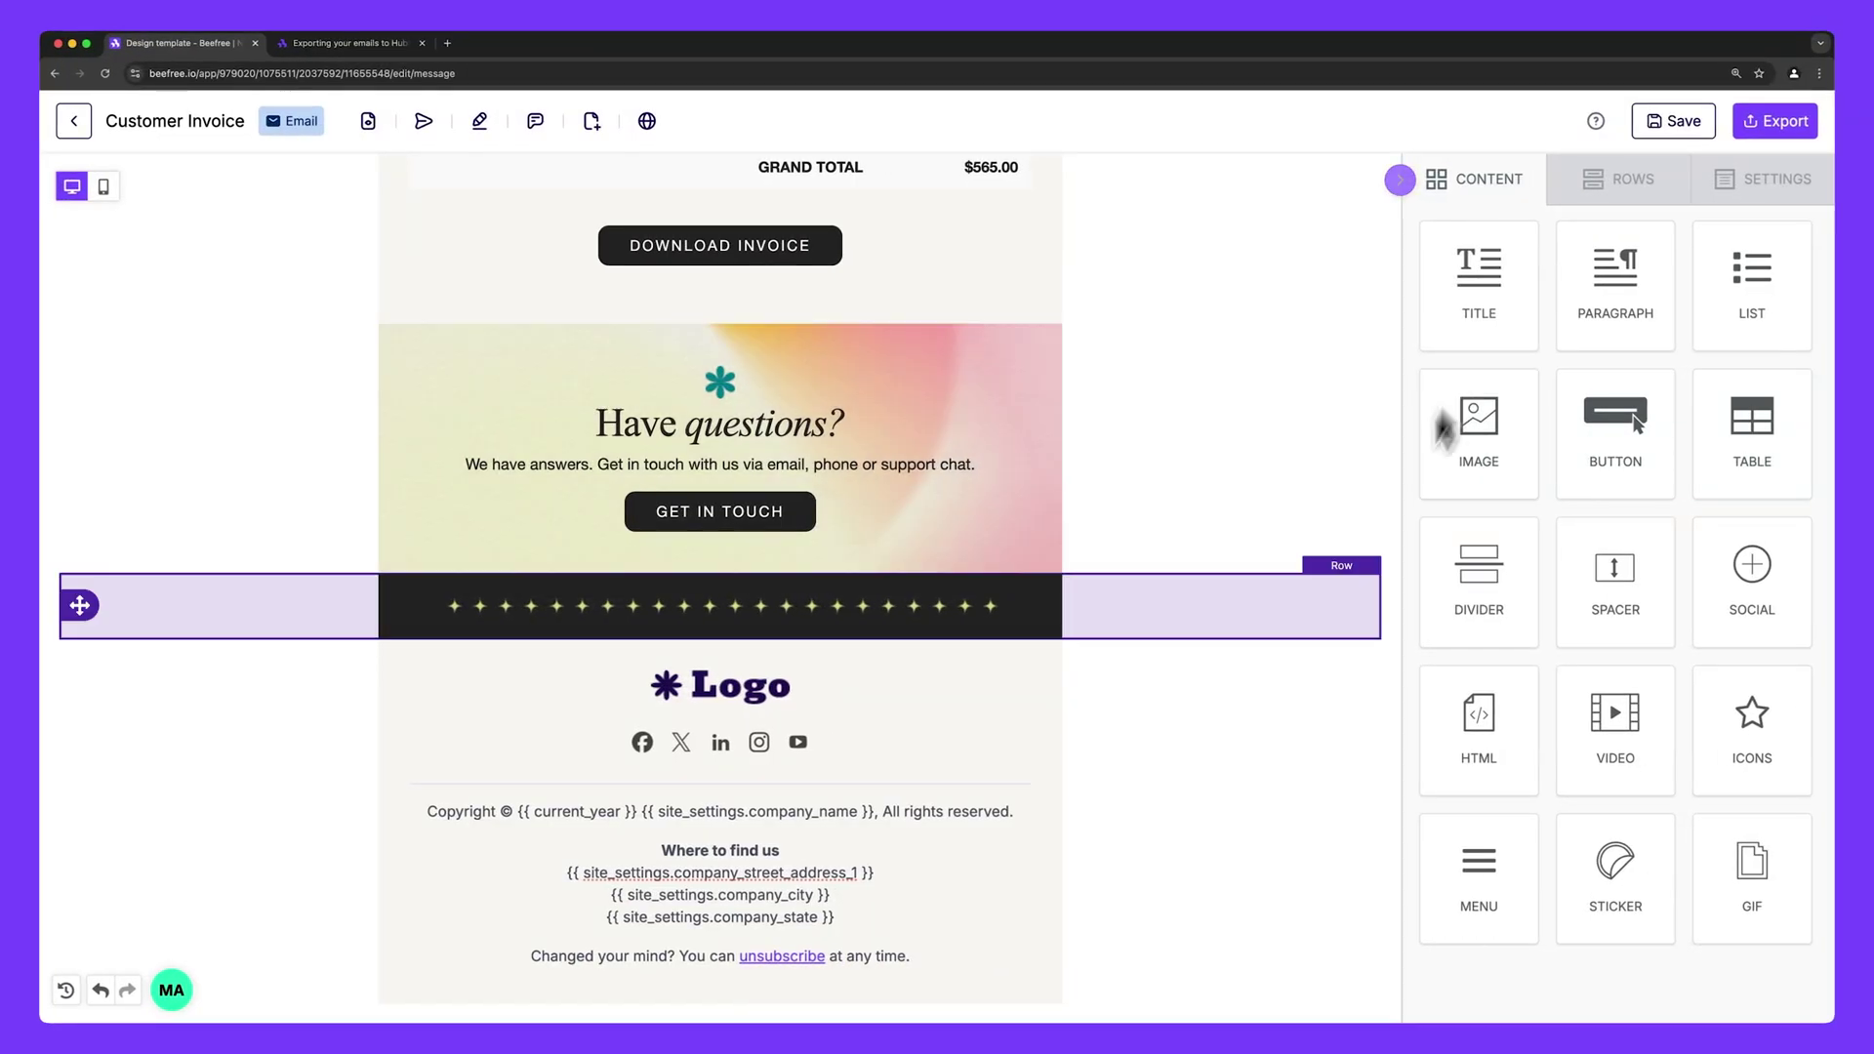
# Place the Footer 003 row from the HubSpot Footers collection below the black star band in the invoice design
pyautogui.click(1228, 828)
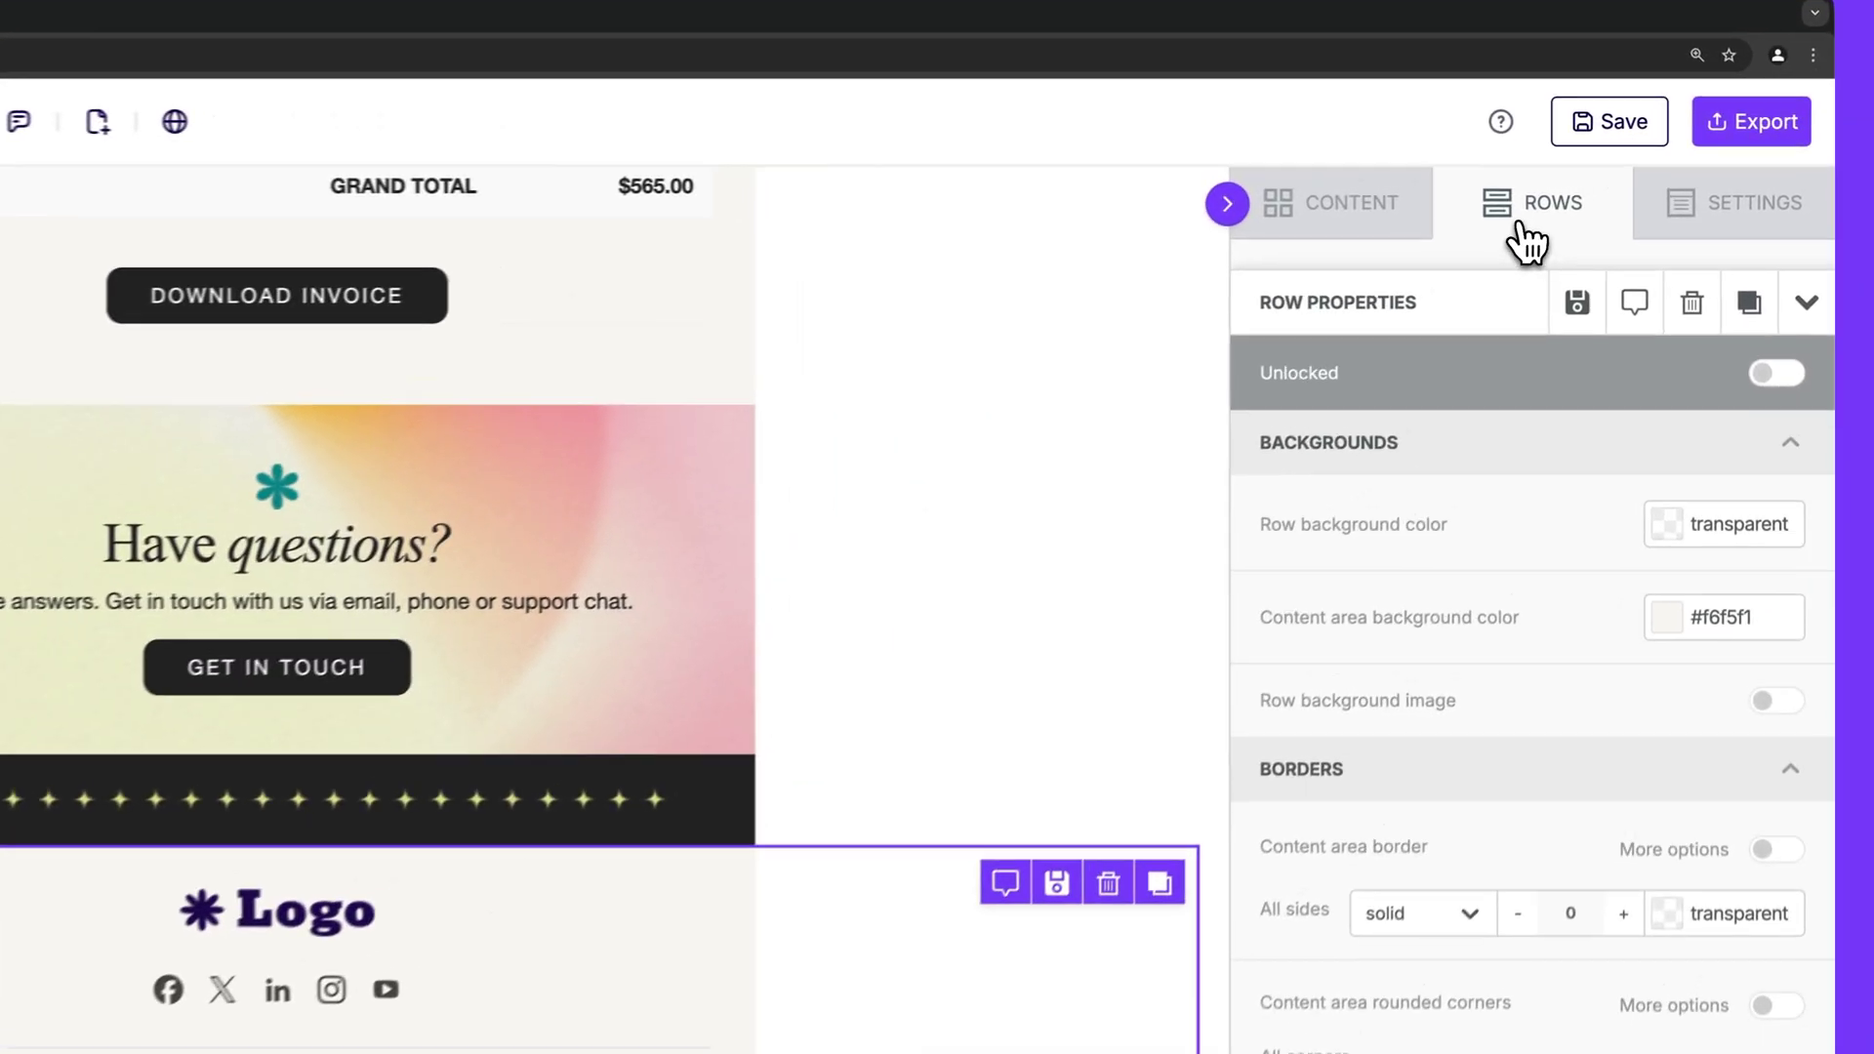
pyautogui.click(1523, 230)
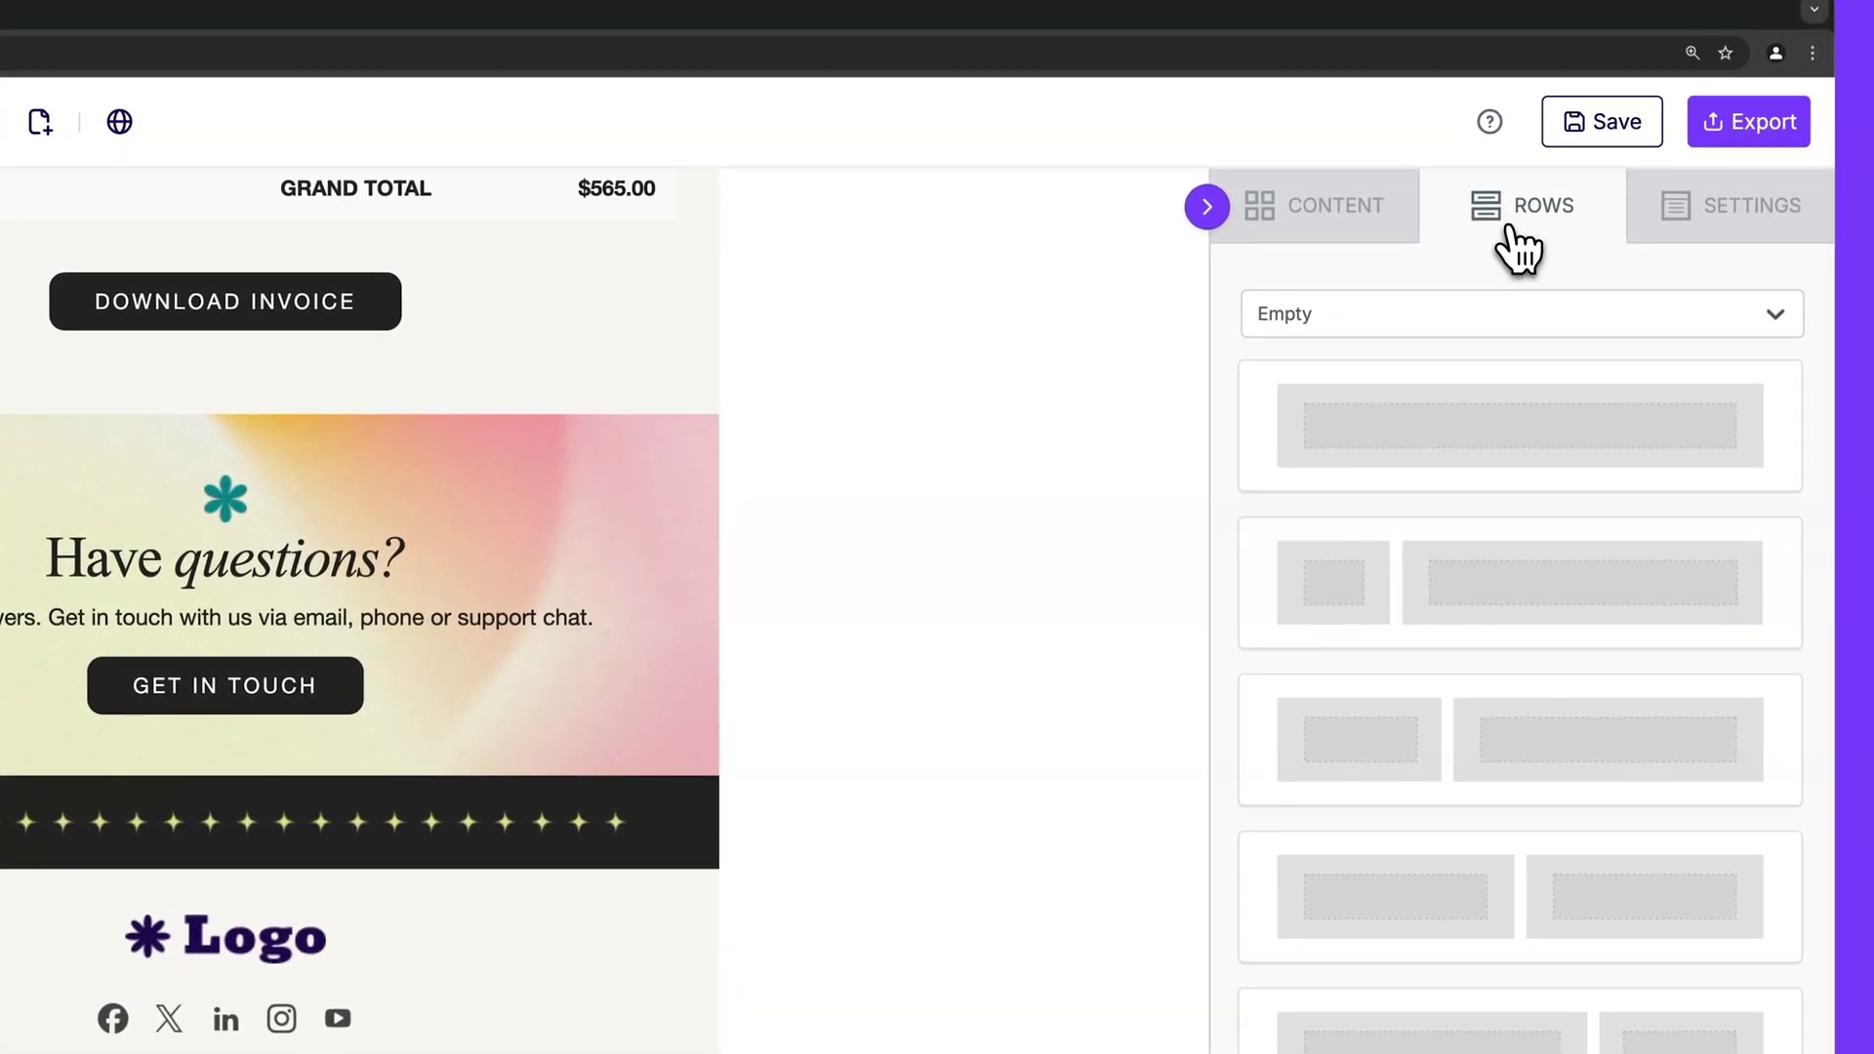
pyautogui.click(1515, 322)
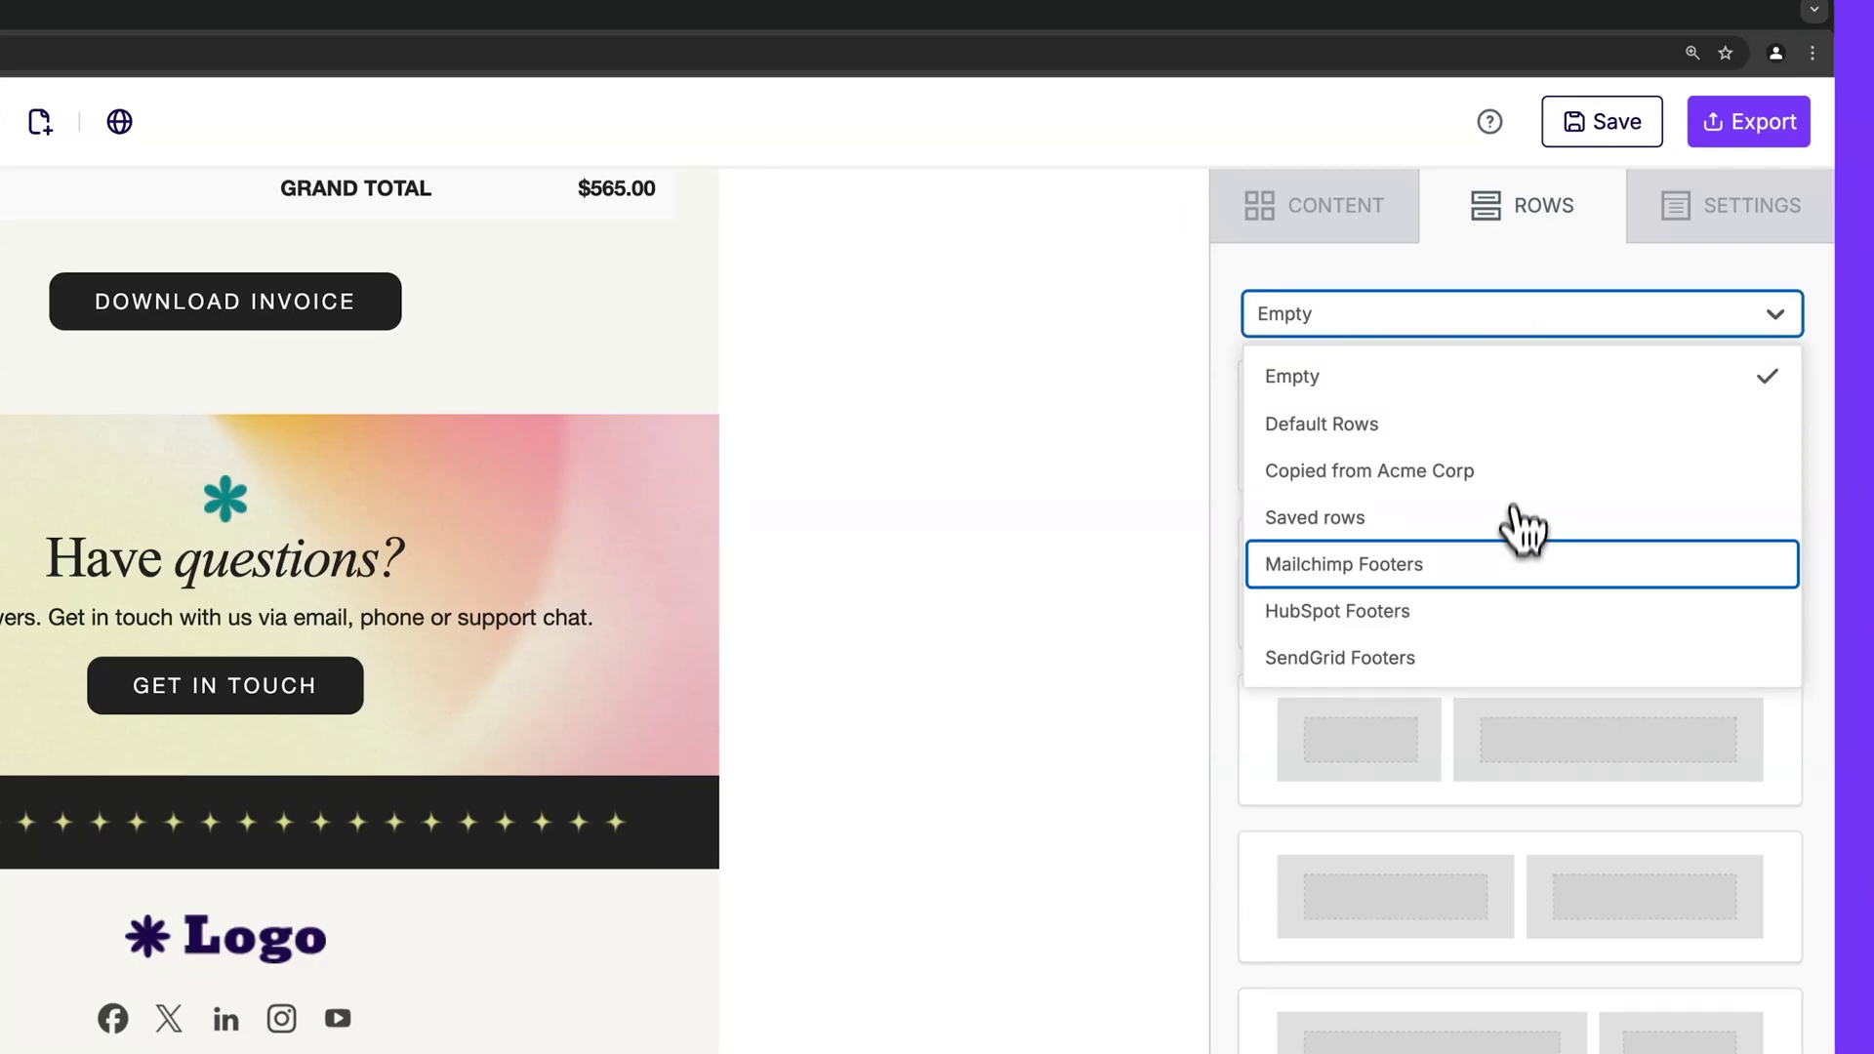
pyautogui.click(1514, 624)
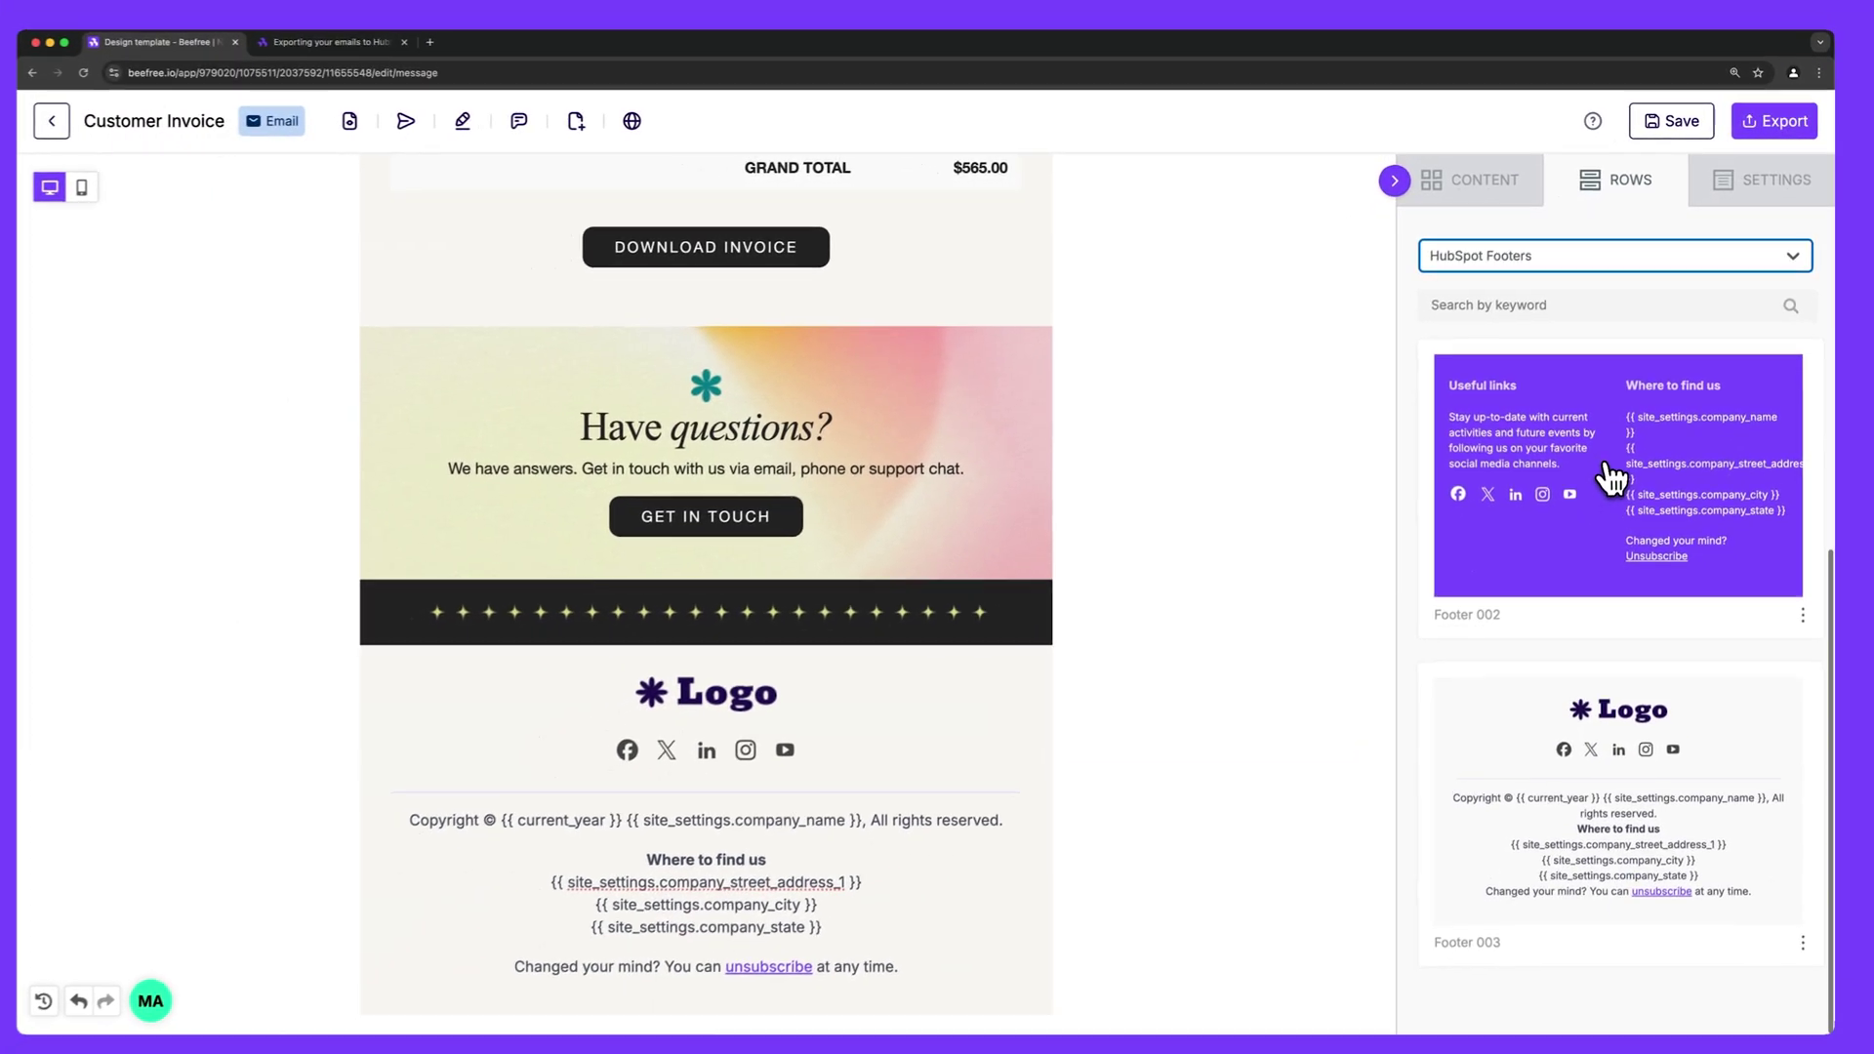
pyautogui.scroll(-3, 1516, 633)
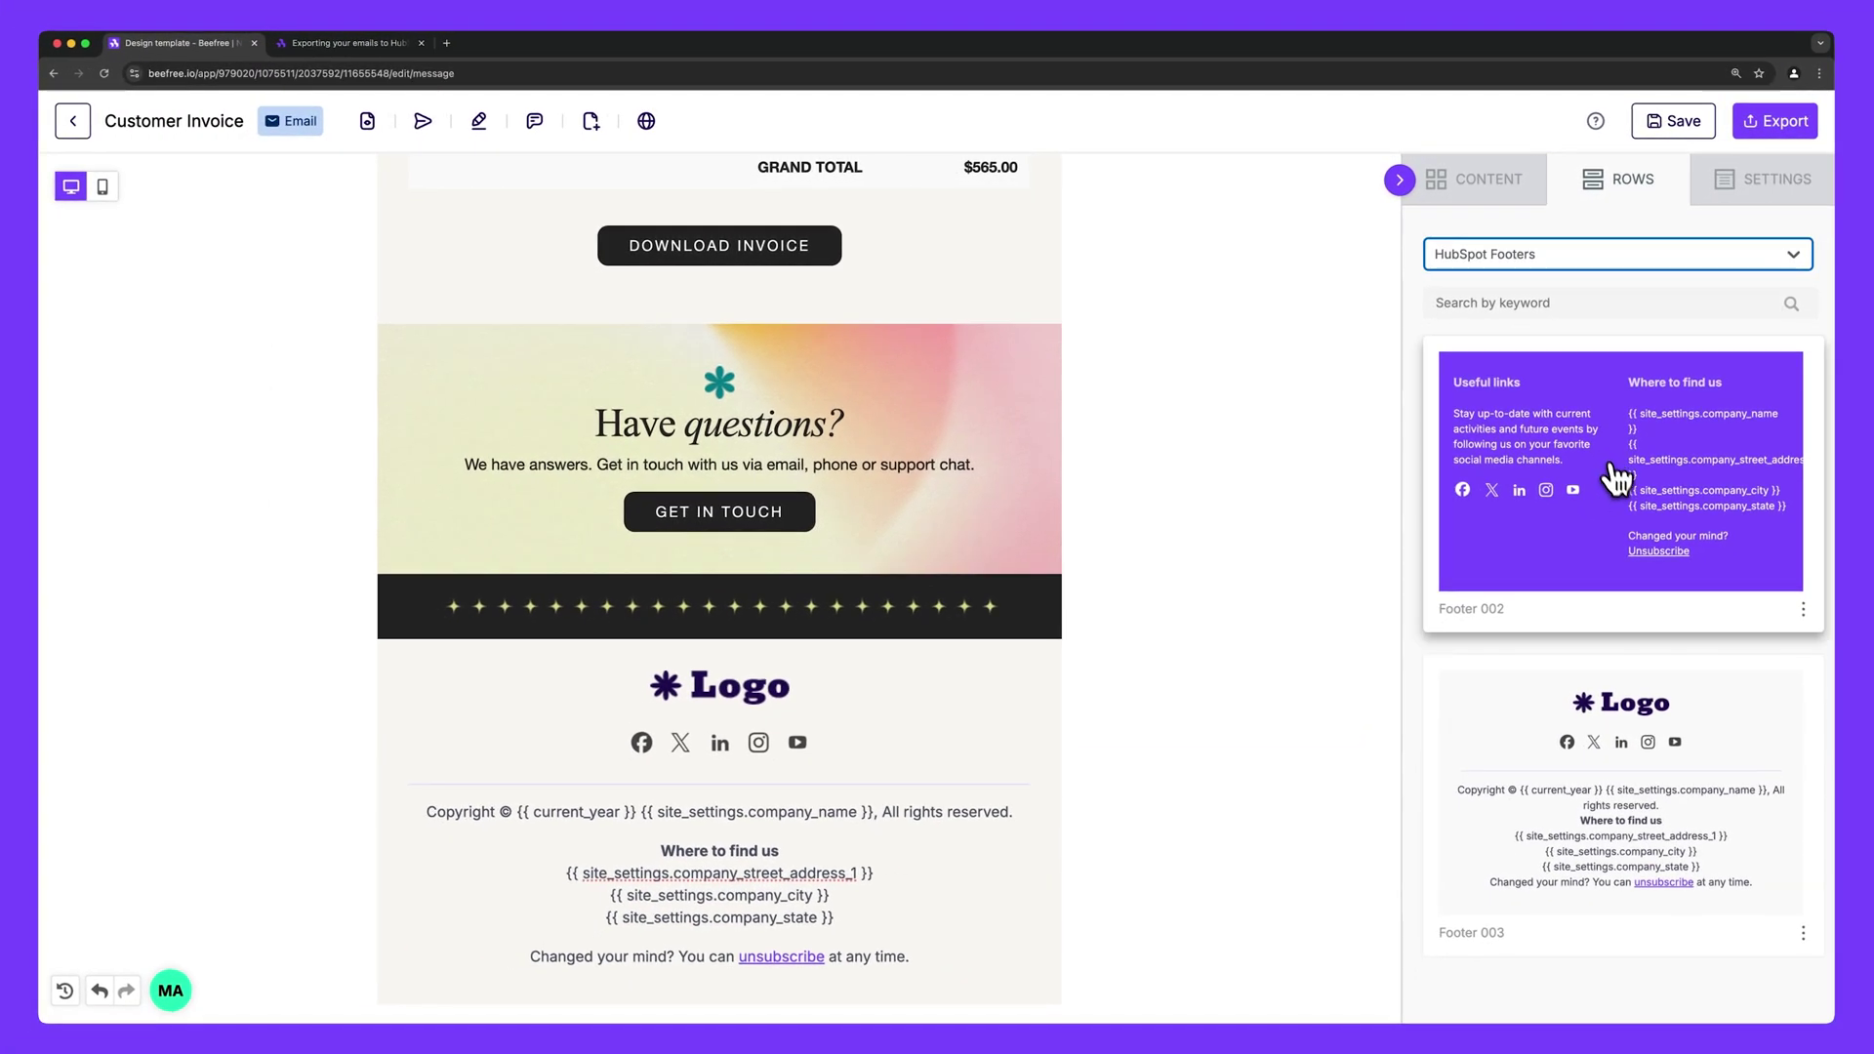
pyautogui.moveTo(1685, 712); pyautogui.dragTo(1113, 660)
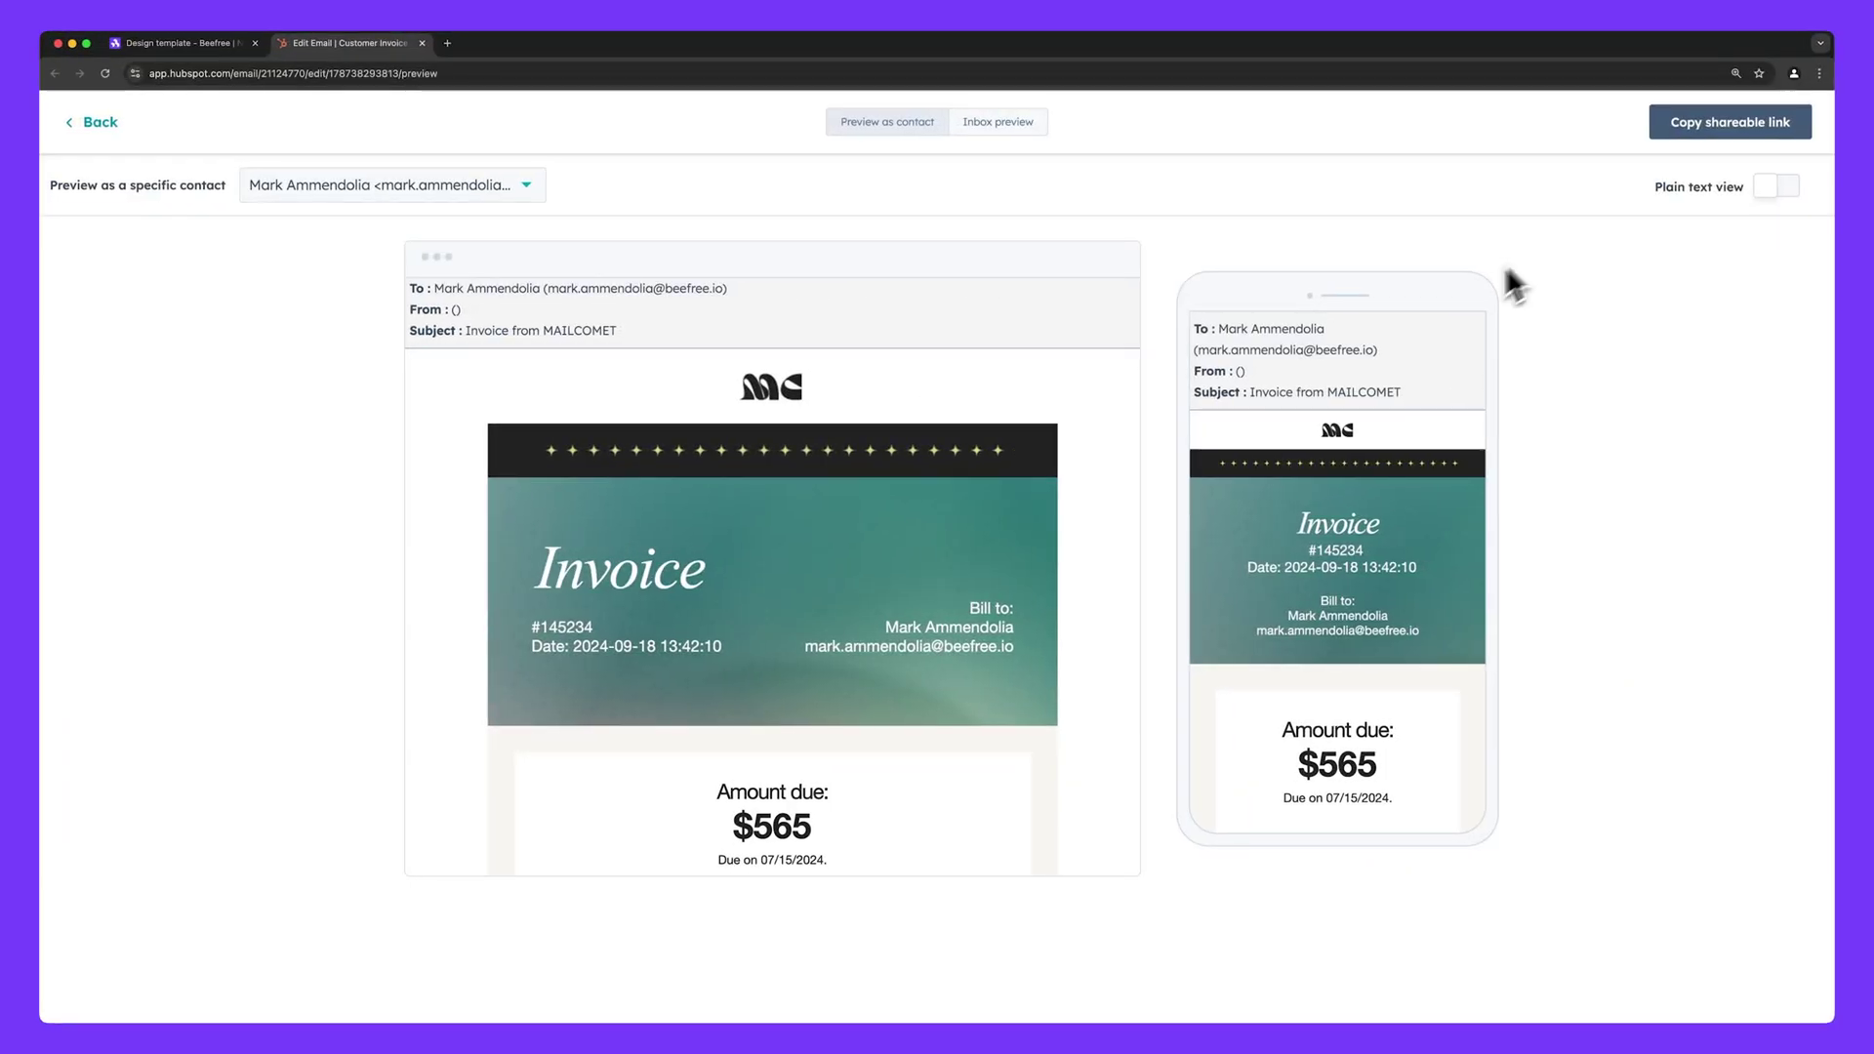
# Examine the footer's copyright, address and unsubscribe text in the desktop and mobile HubSpot previews
pyautogui.scroll(-10, 1078, 541)
pyautogui.moveTo(935, 837); pyautogui.dragTo(516, 601)
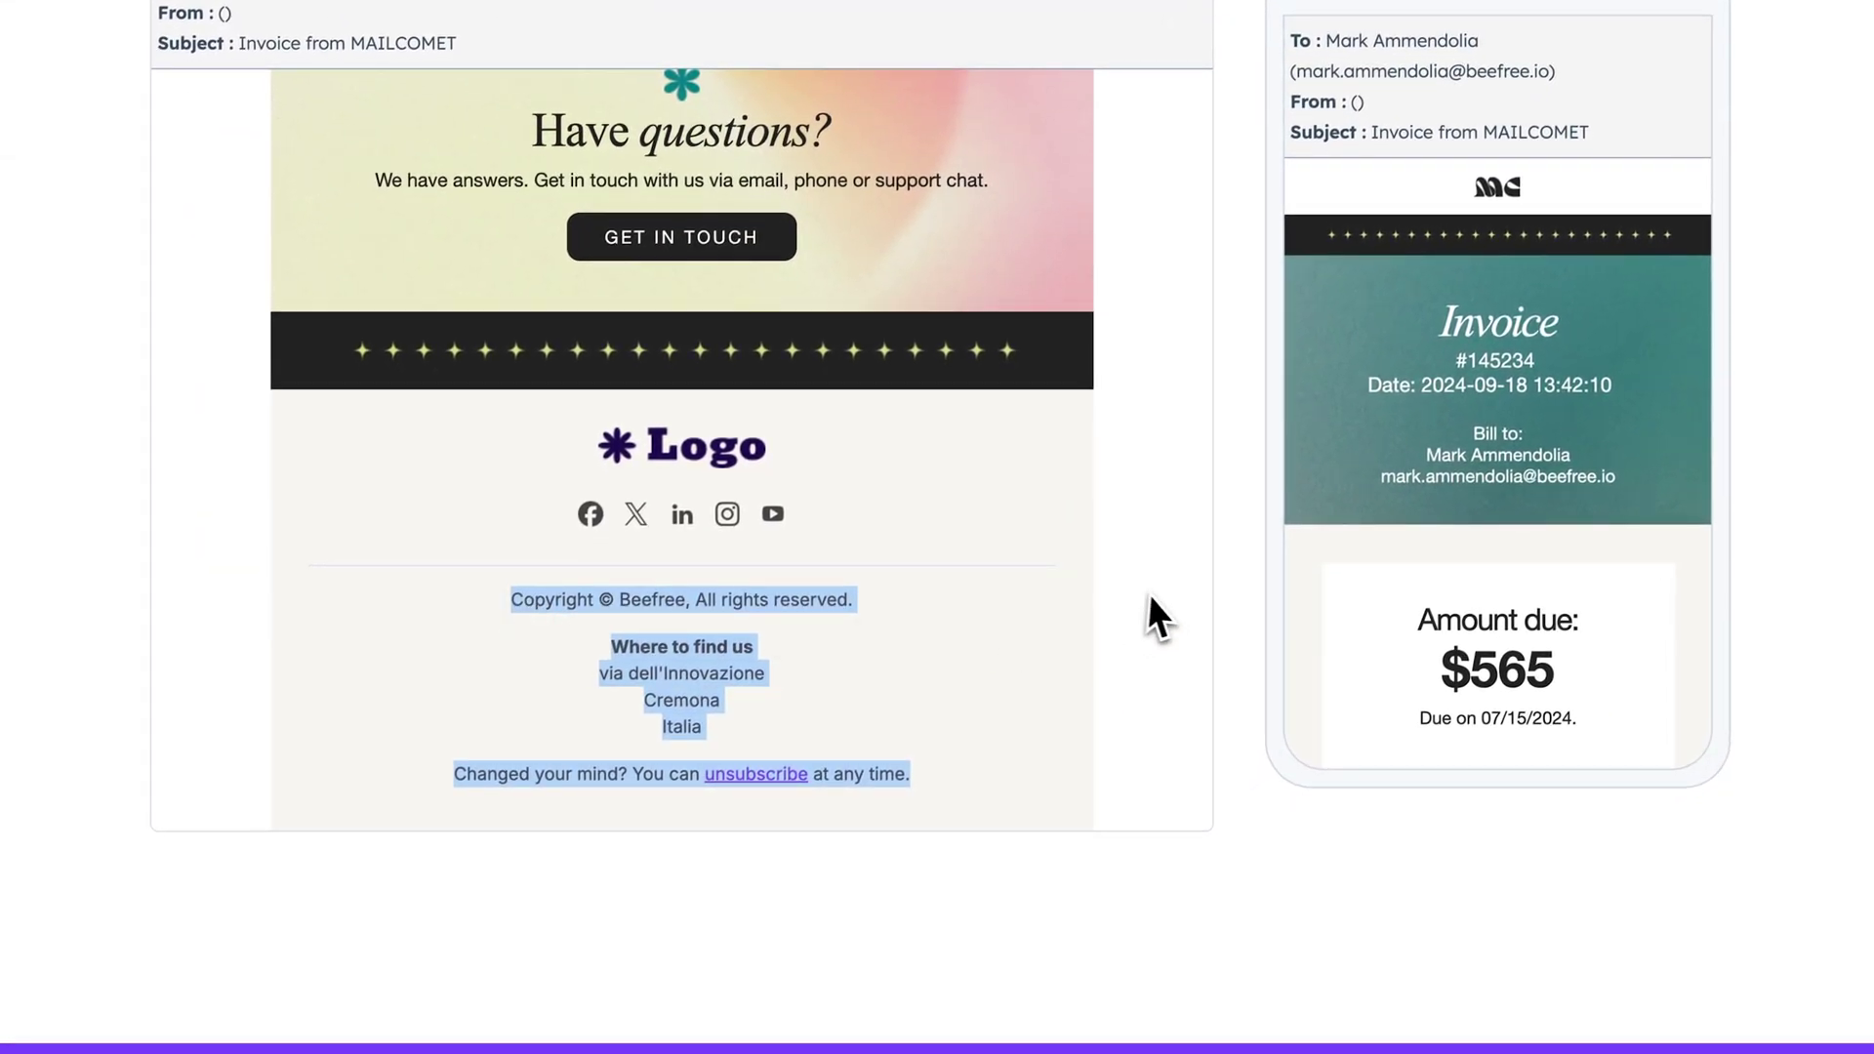
pyautogui.click(1144, 598)
pyautogui.scroll(-10, 1338, 544)
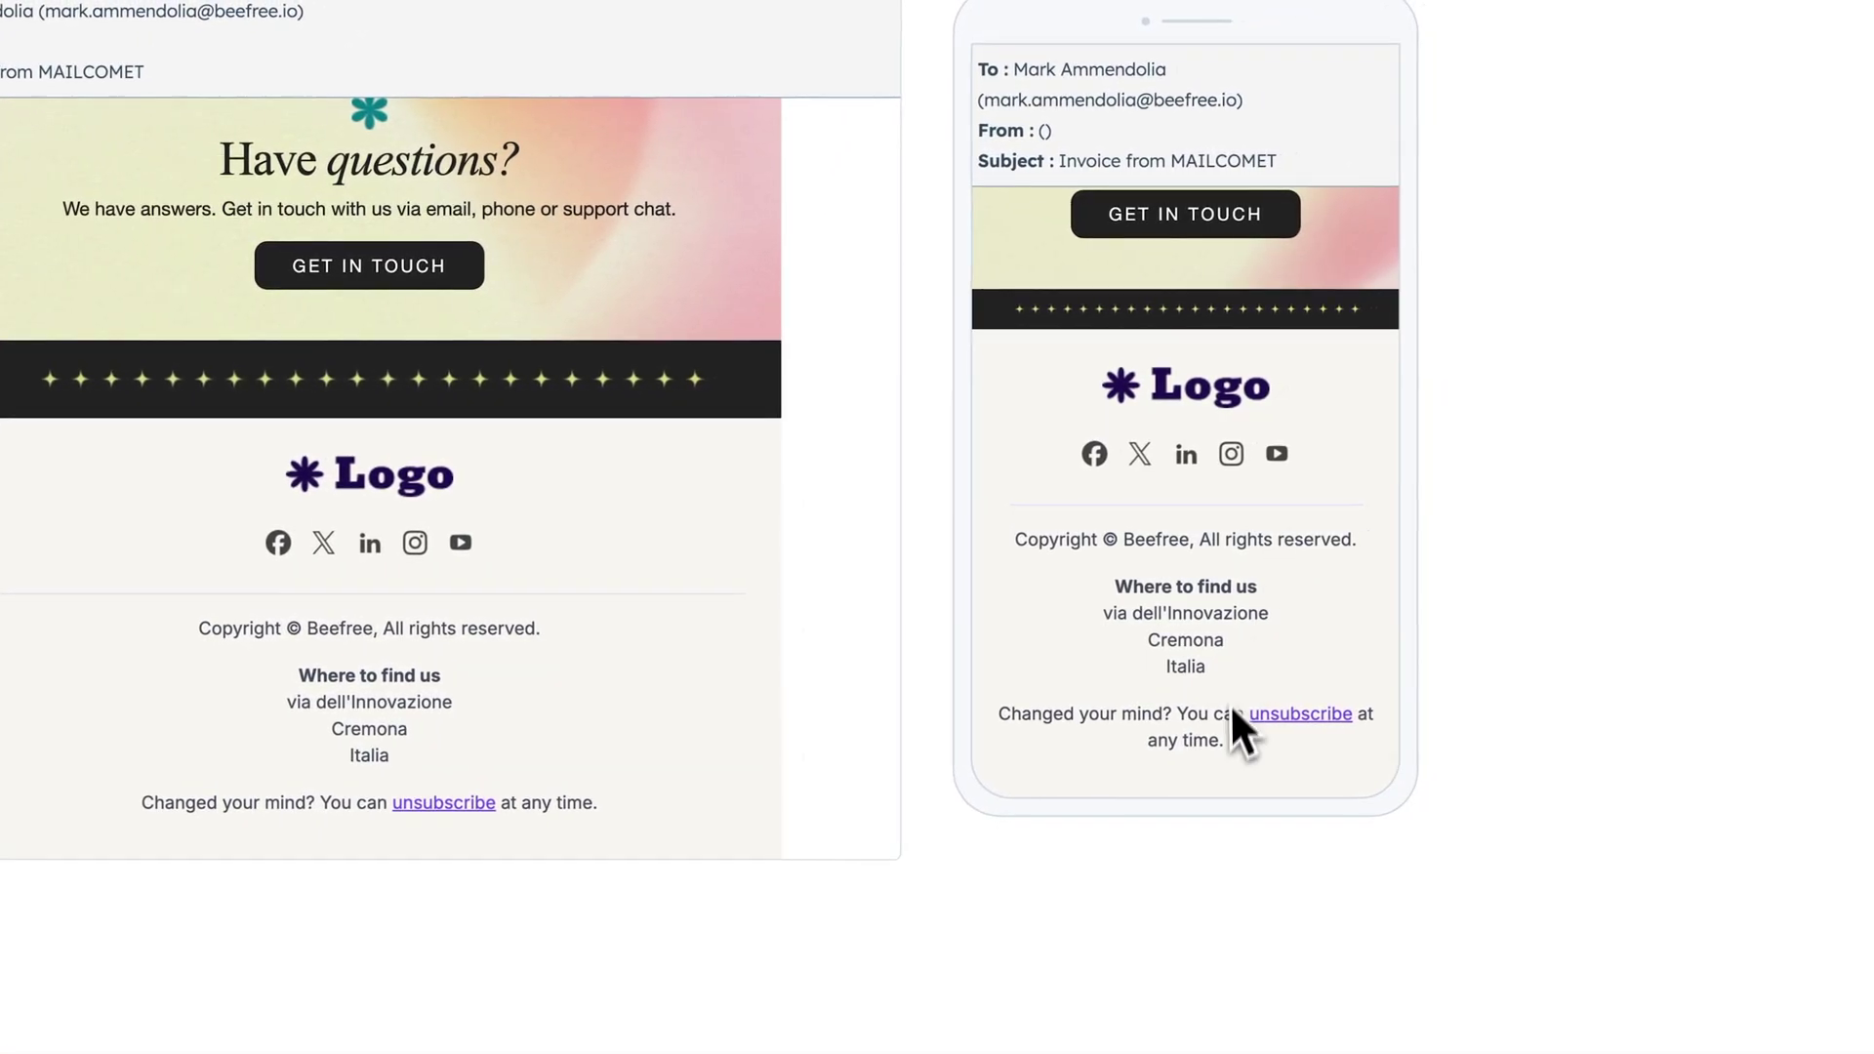
pyautogui.moveTo(1232, 740); pyautogui.dragTo(1016, 540)
pyautogui.click(1016, 540)
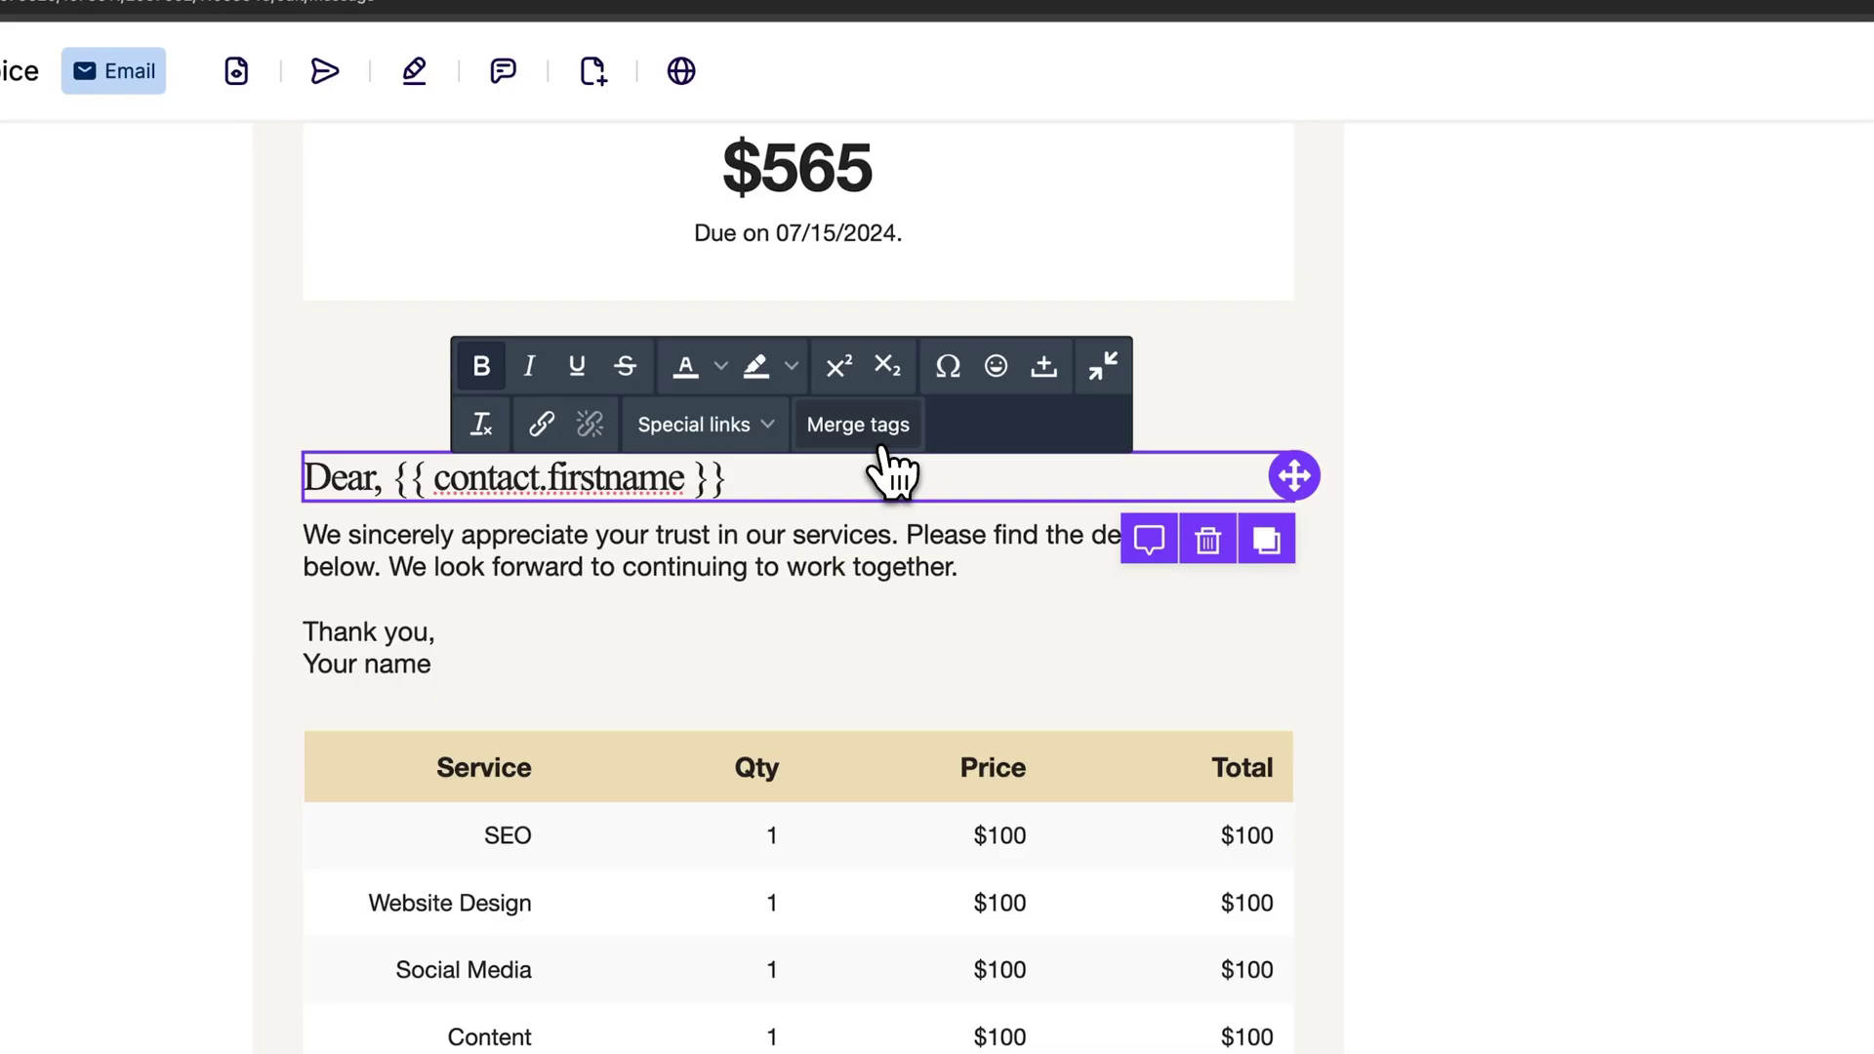
# Open the merge tag list for the "Dear, {{ contact.firstname }}" greeting
pyautogui.click(883, 449)
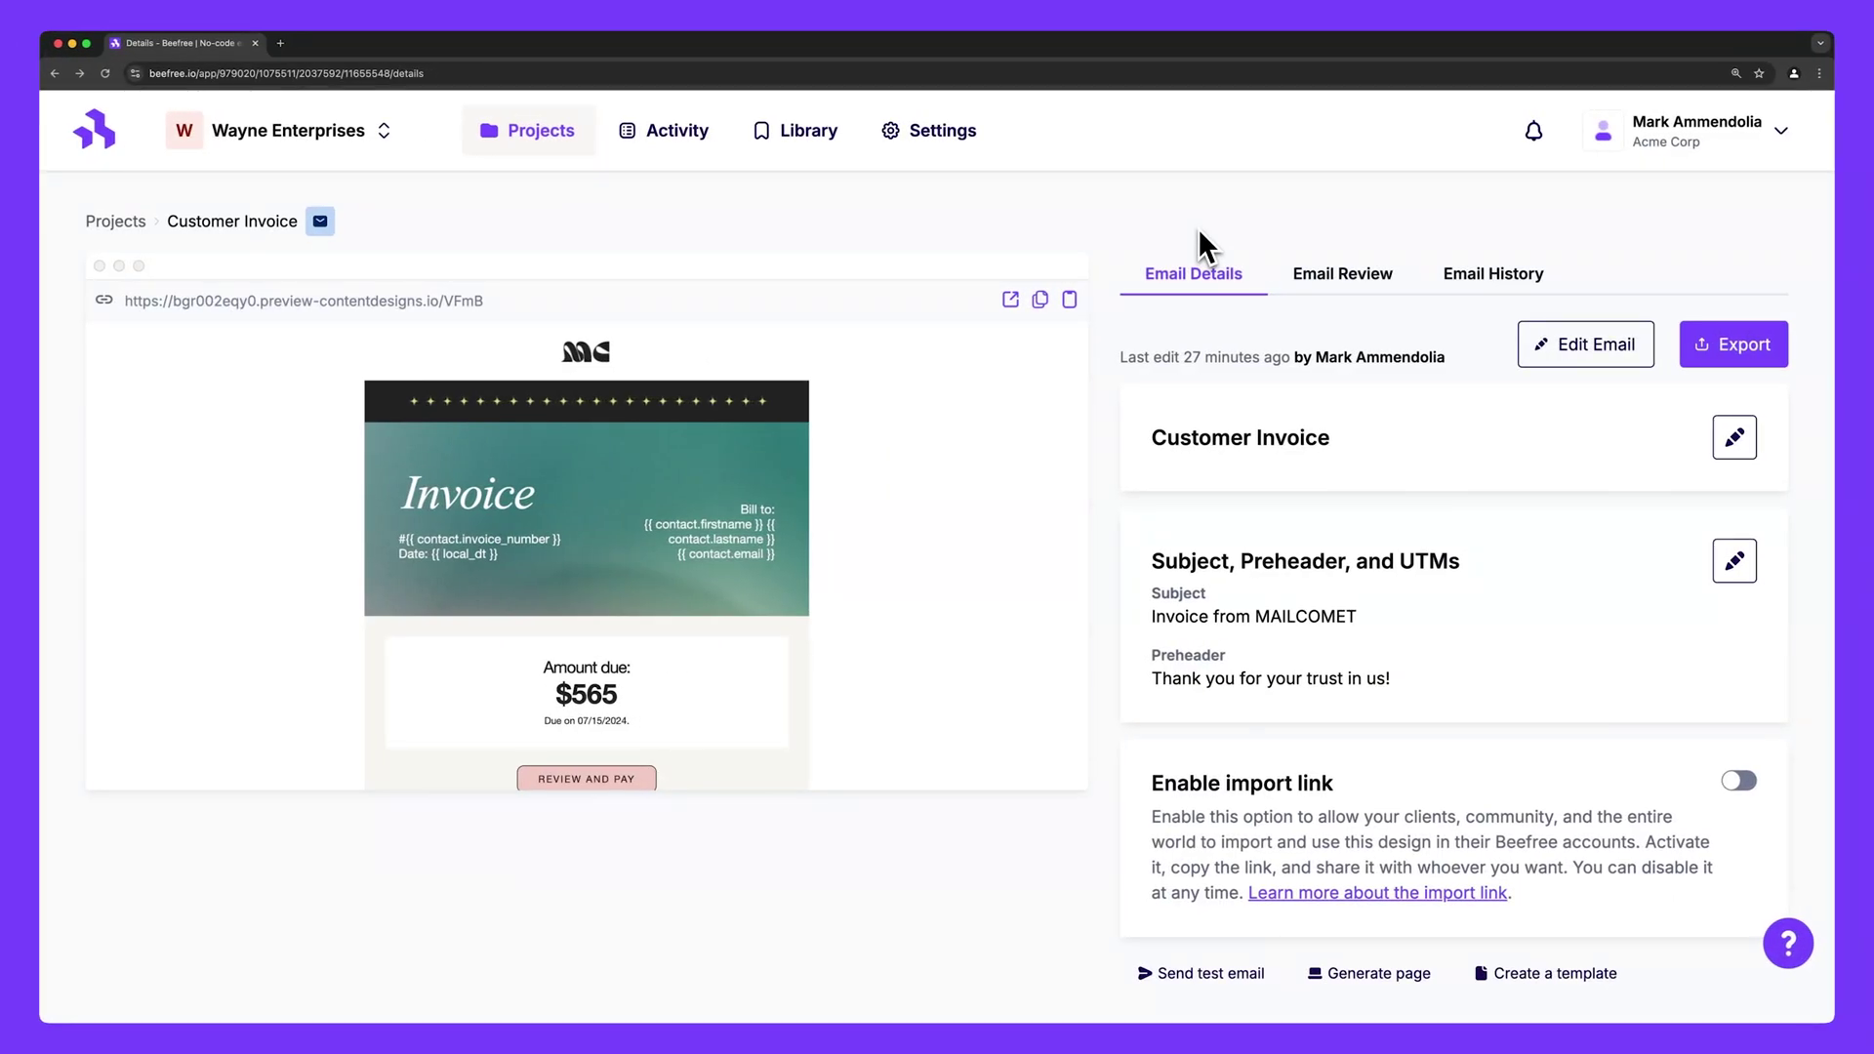
# Start a new merge tag in the workspace settings and name it "Product Name"
pyautogui.click(967, 149)
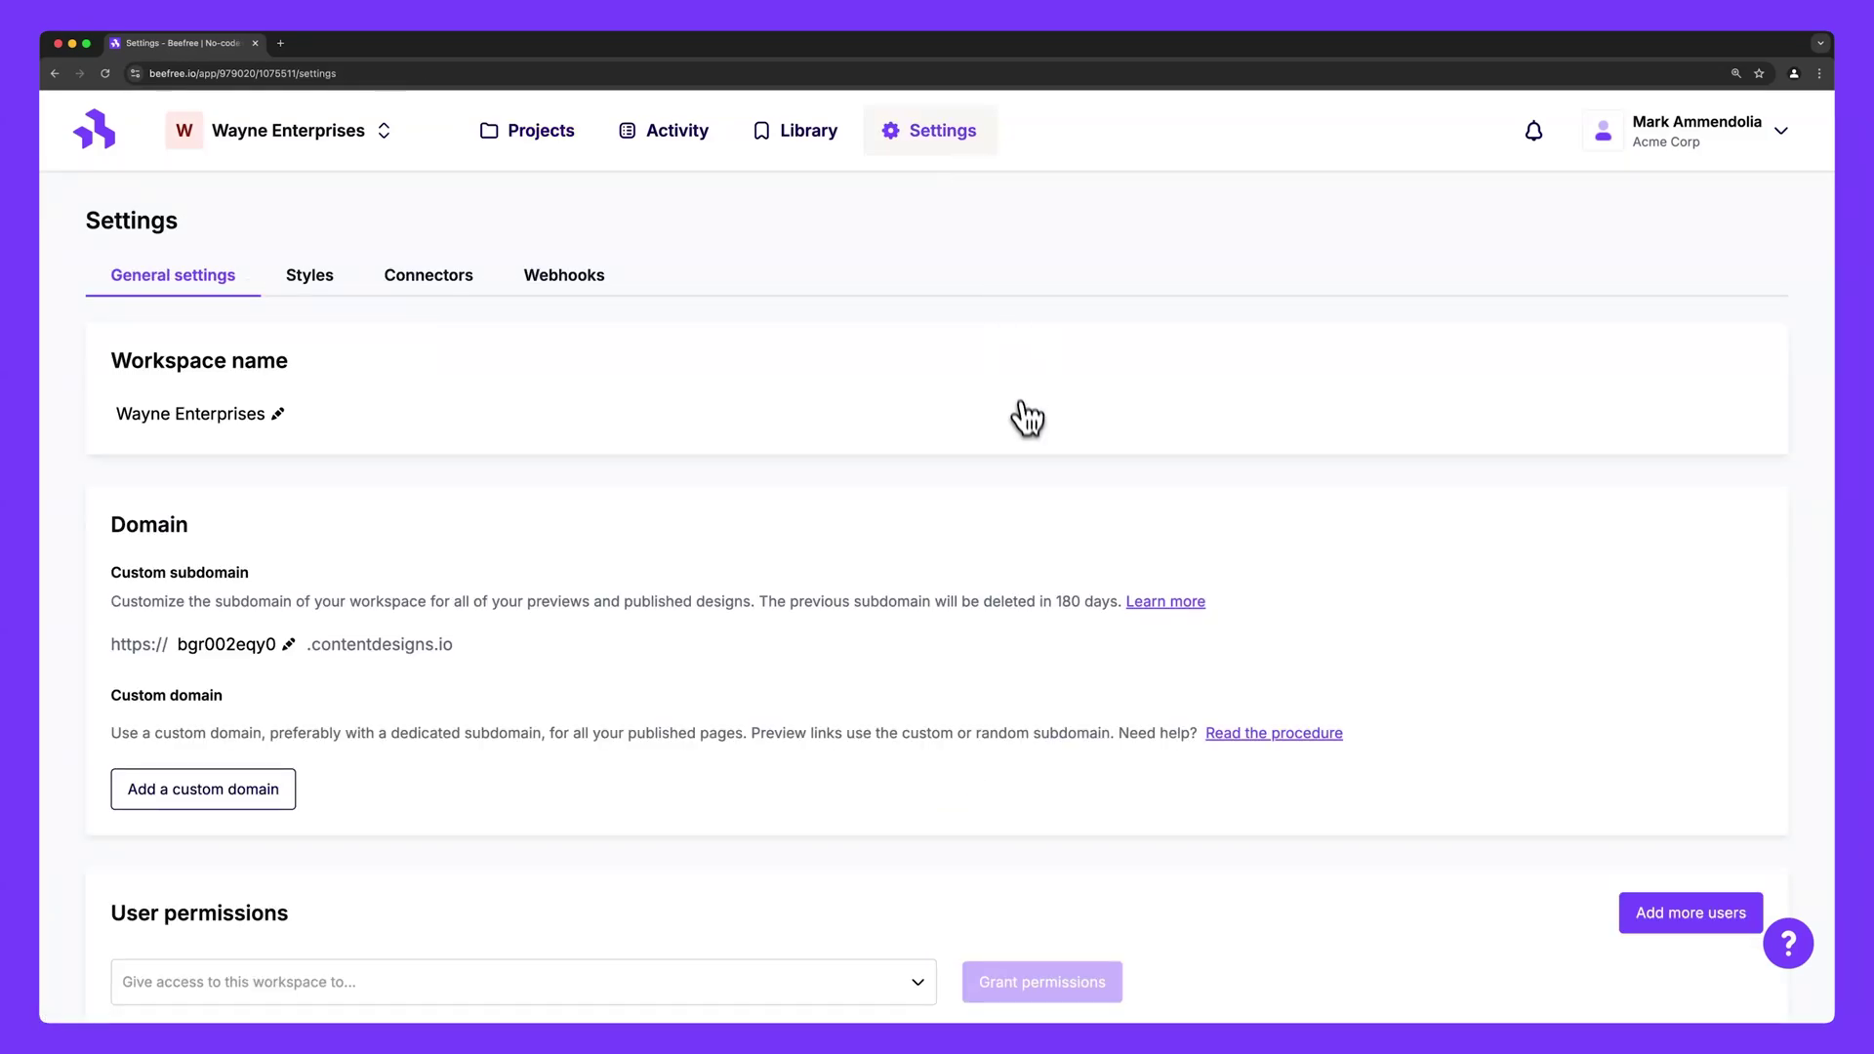
pyautogui.scroll(-5, 1025, 419)
pyautogui.scroll(-5, 1030, 434)
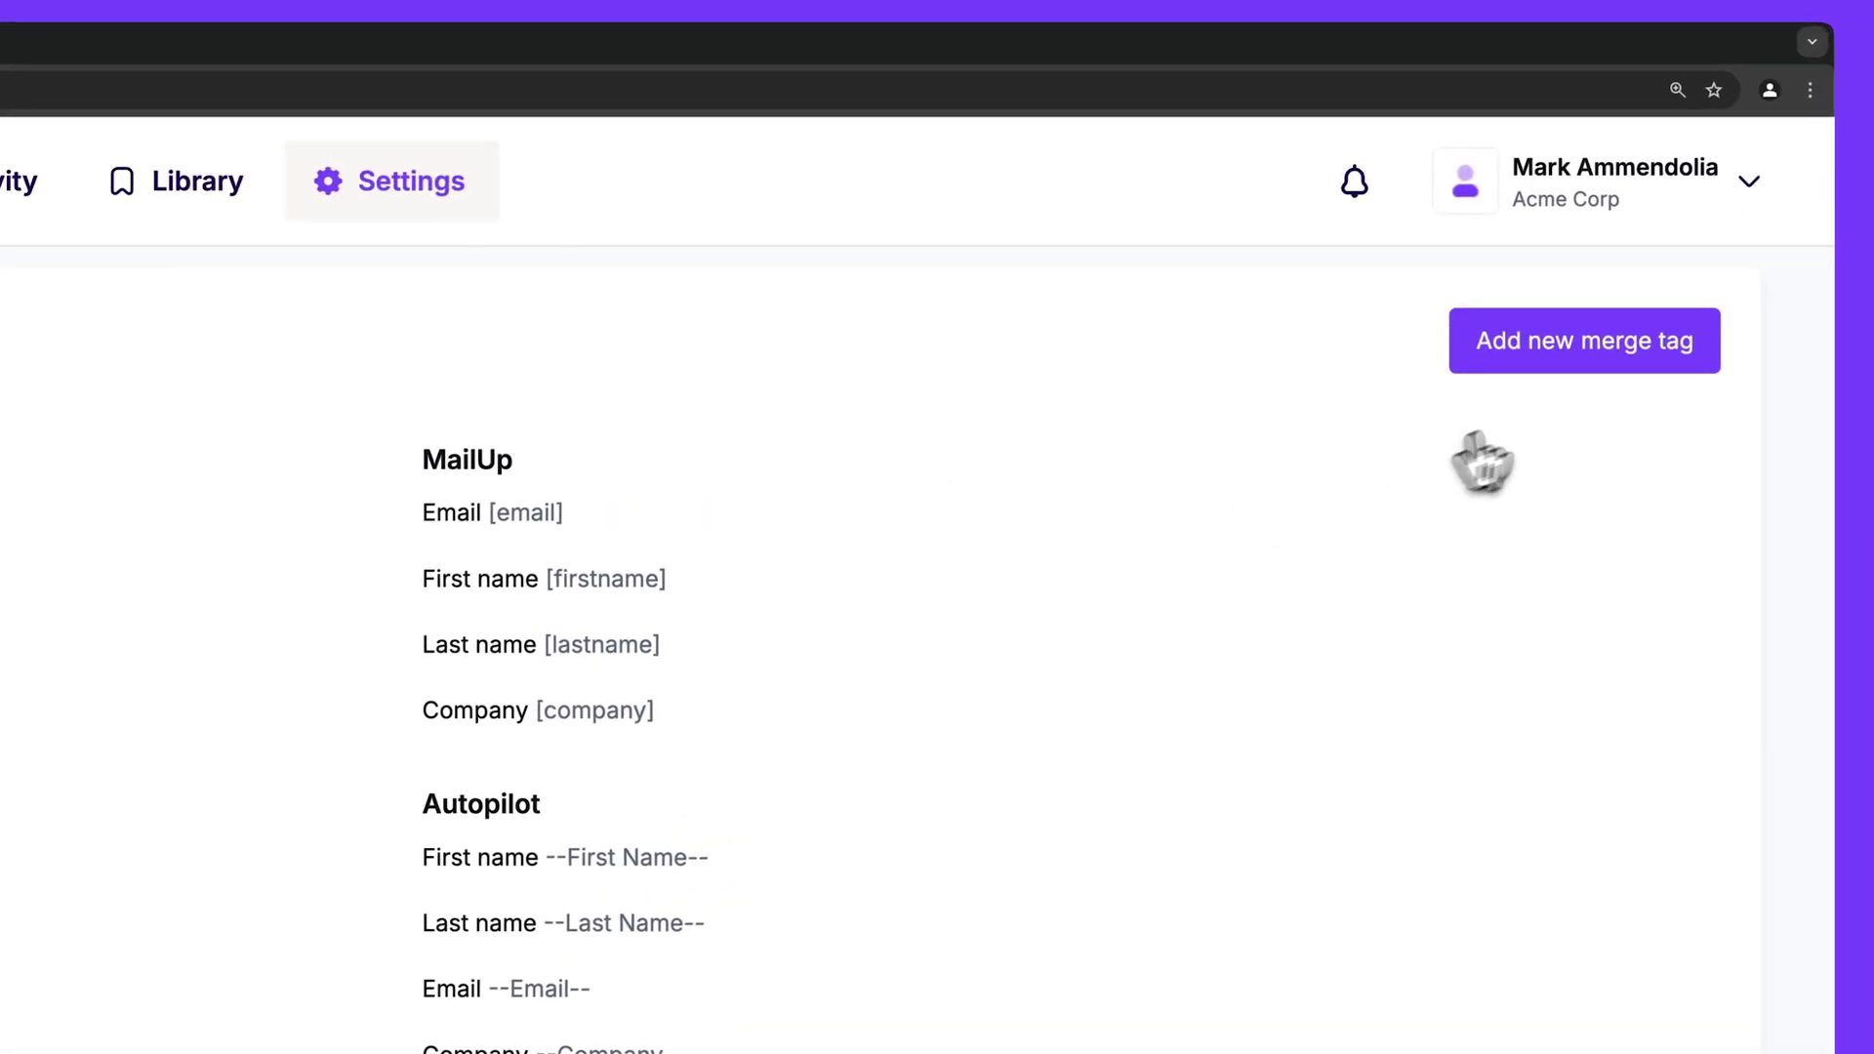
pyautogui.click(1591, 387)
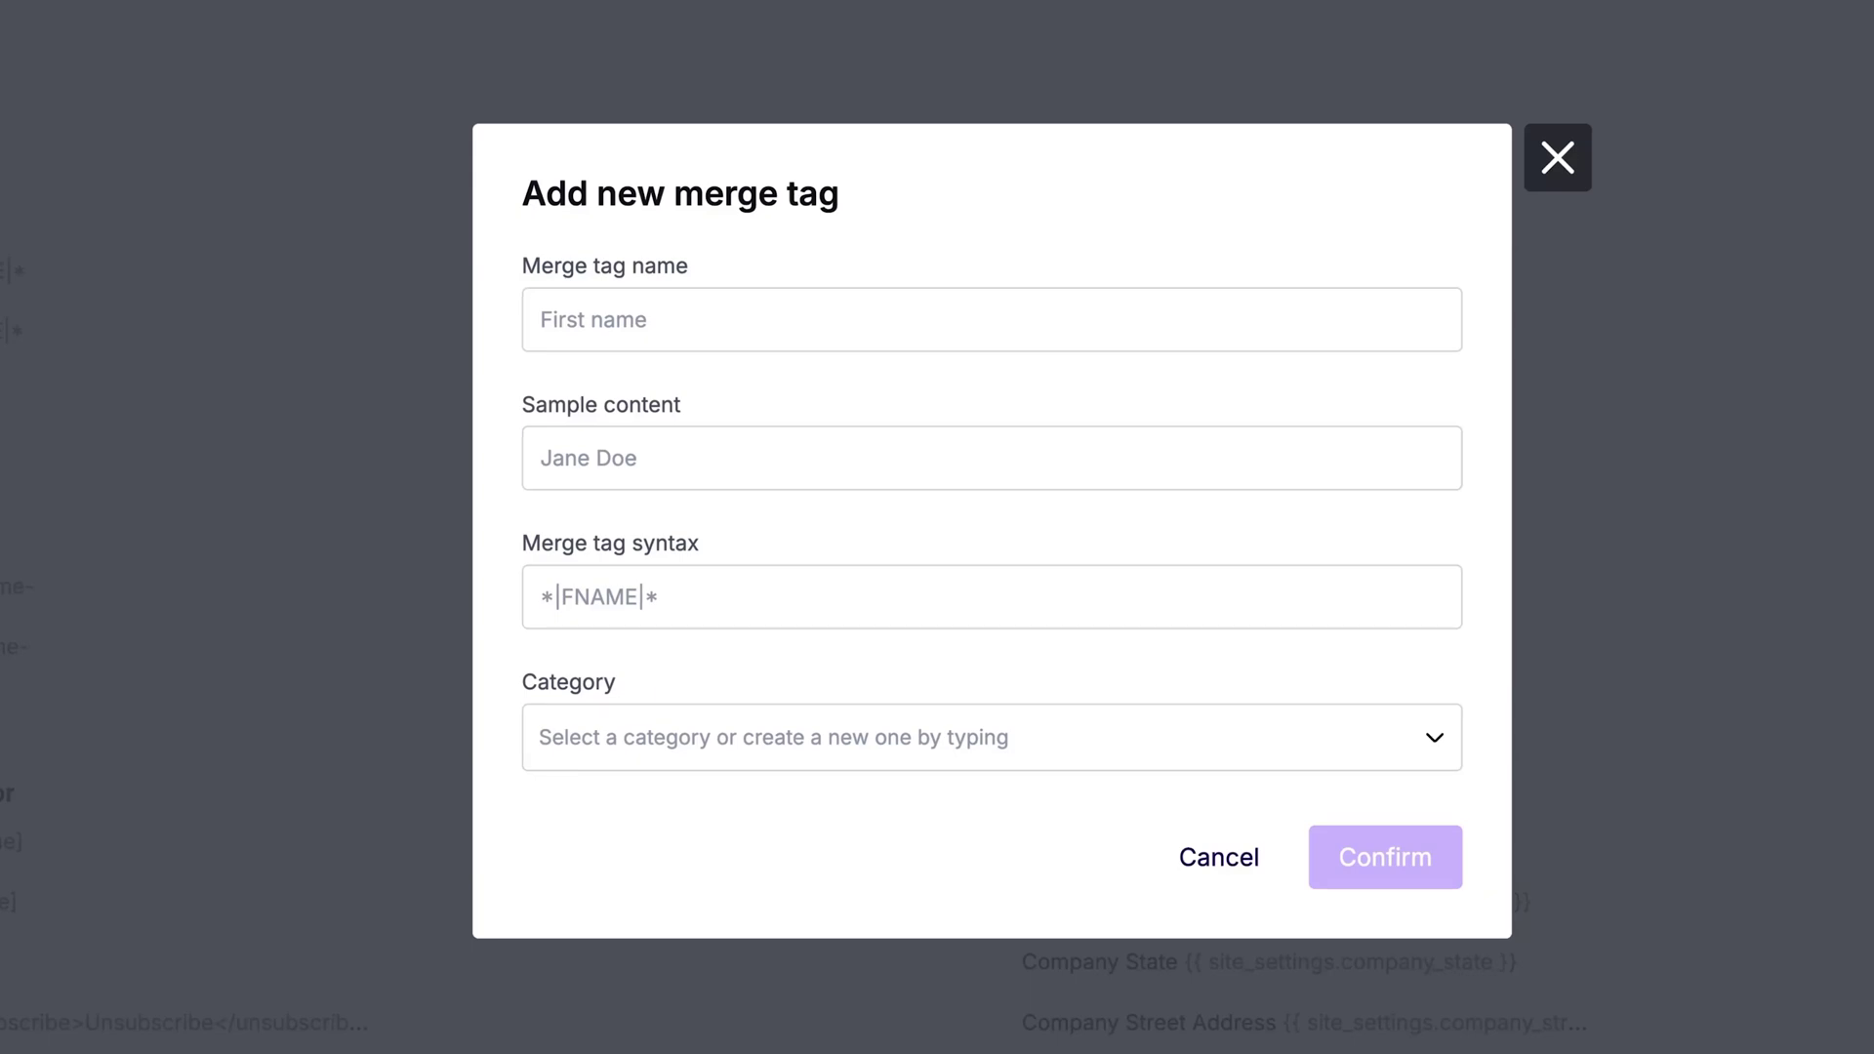
pyautogui.click(991, 319)
pyautogui.write('Product Name')
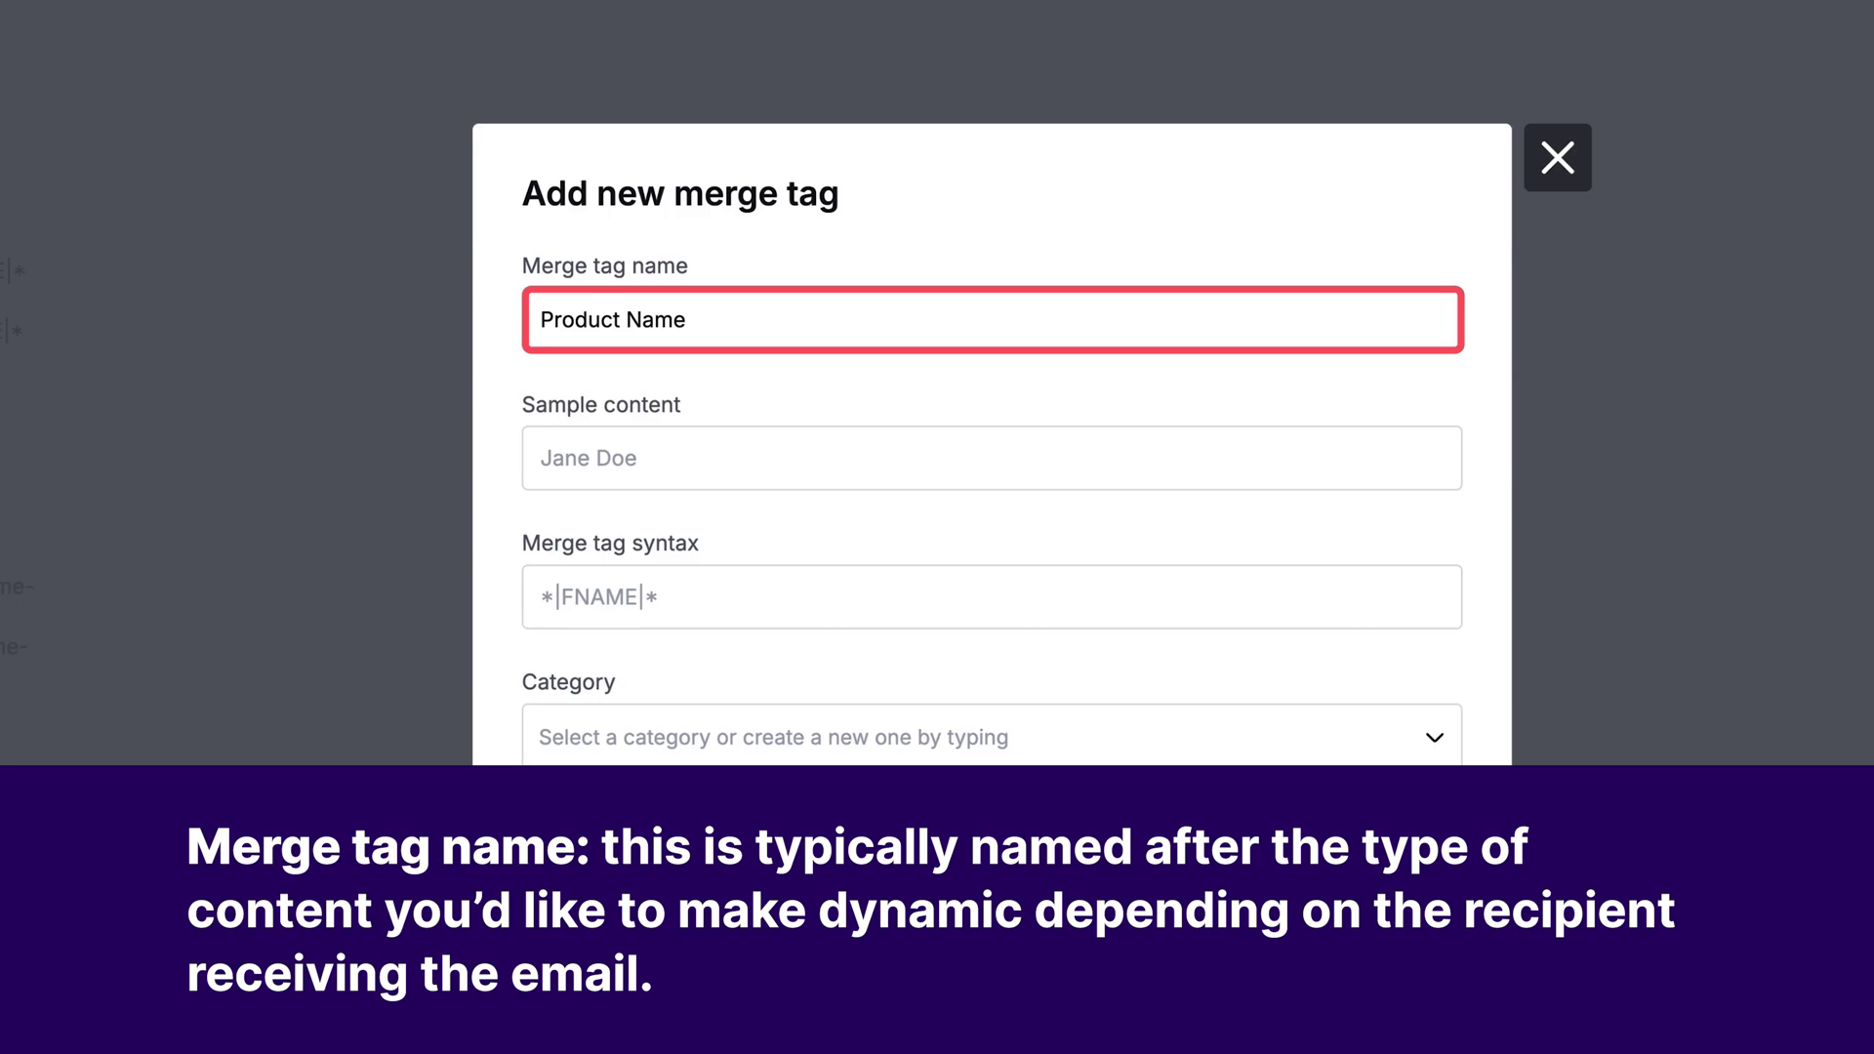
# Give the merge tag the sample content "Beefree Long Sleeve Shirt", syntax {{ product_name }} and category HubSpot, and save it to the list
pyautogui.click(992, 458)
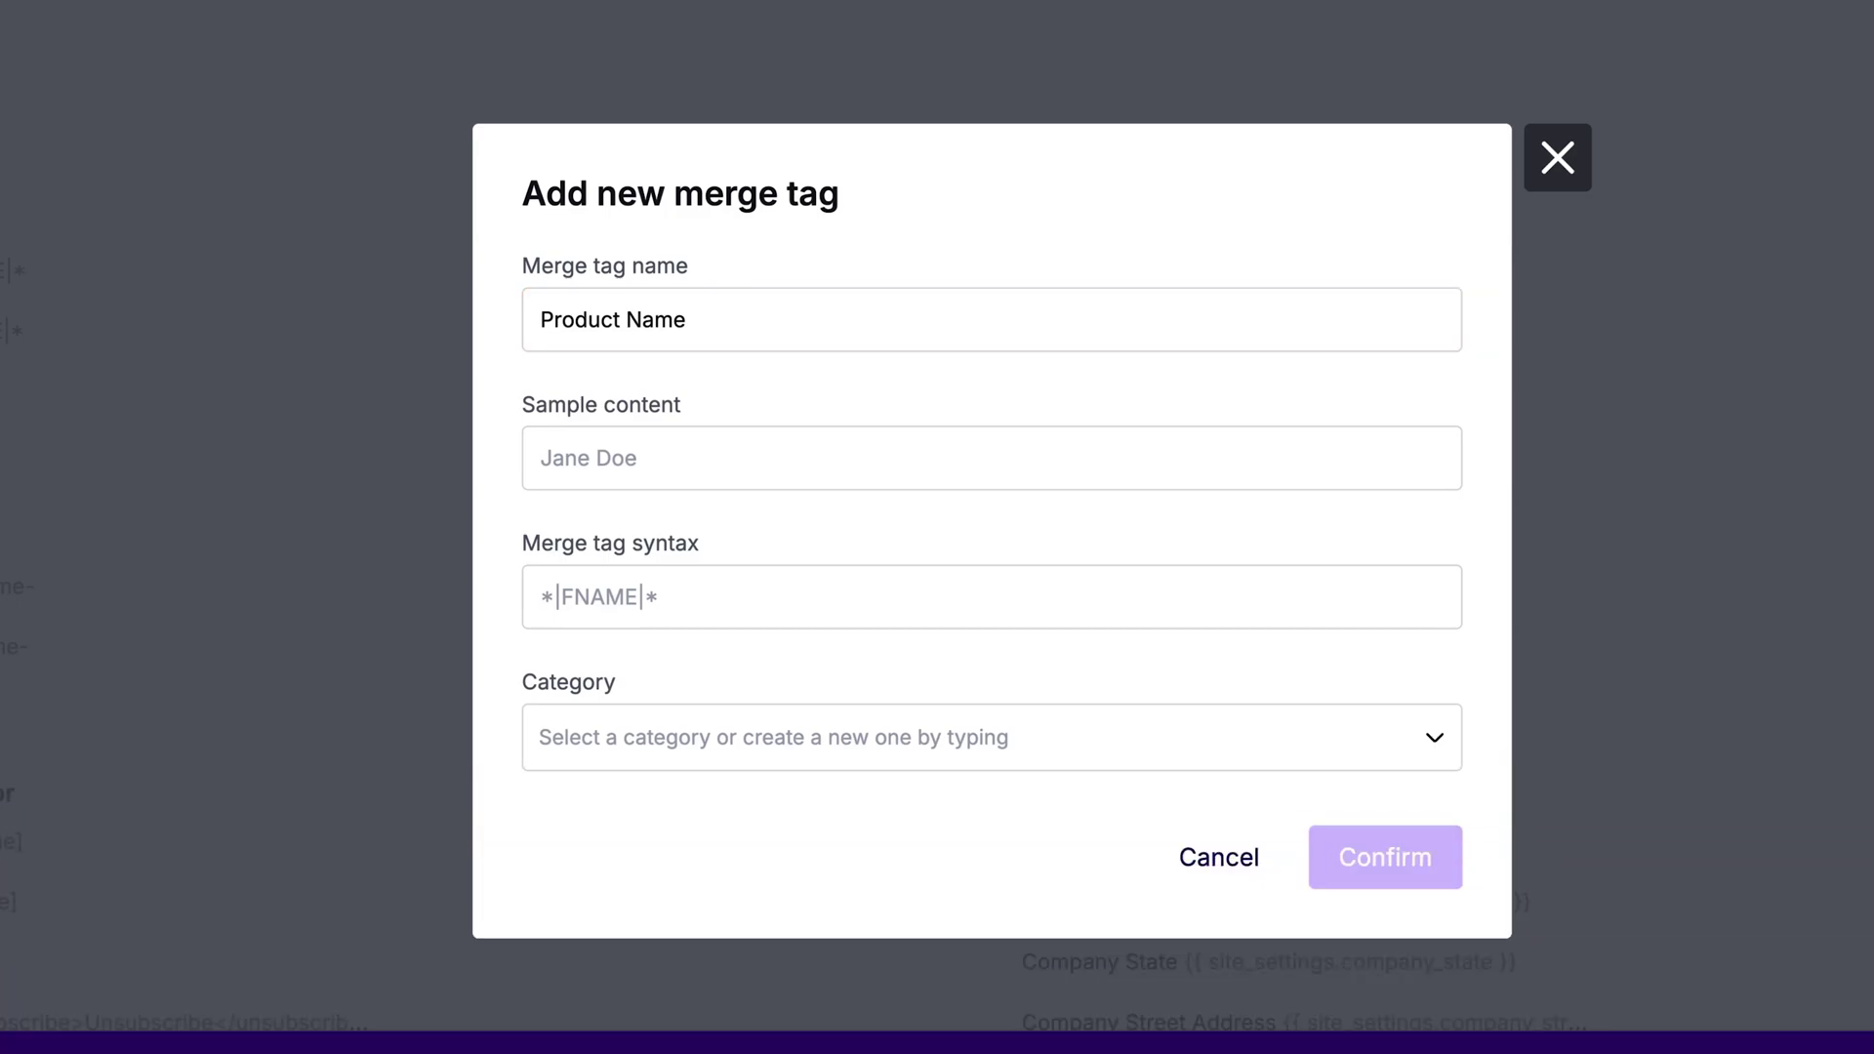
pyautogui.write('Beefree Long Sleeve Shirt')
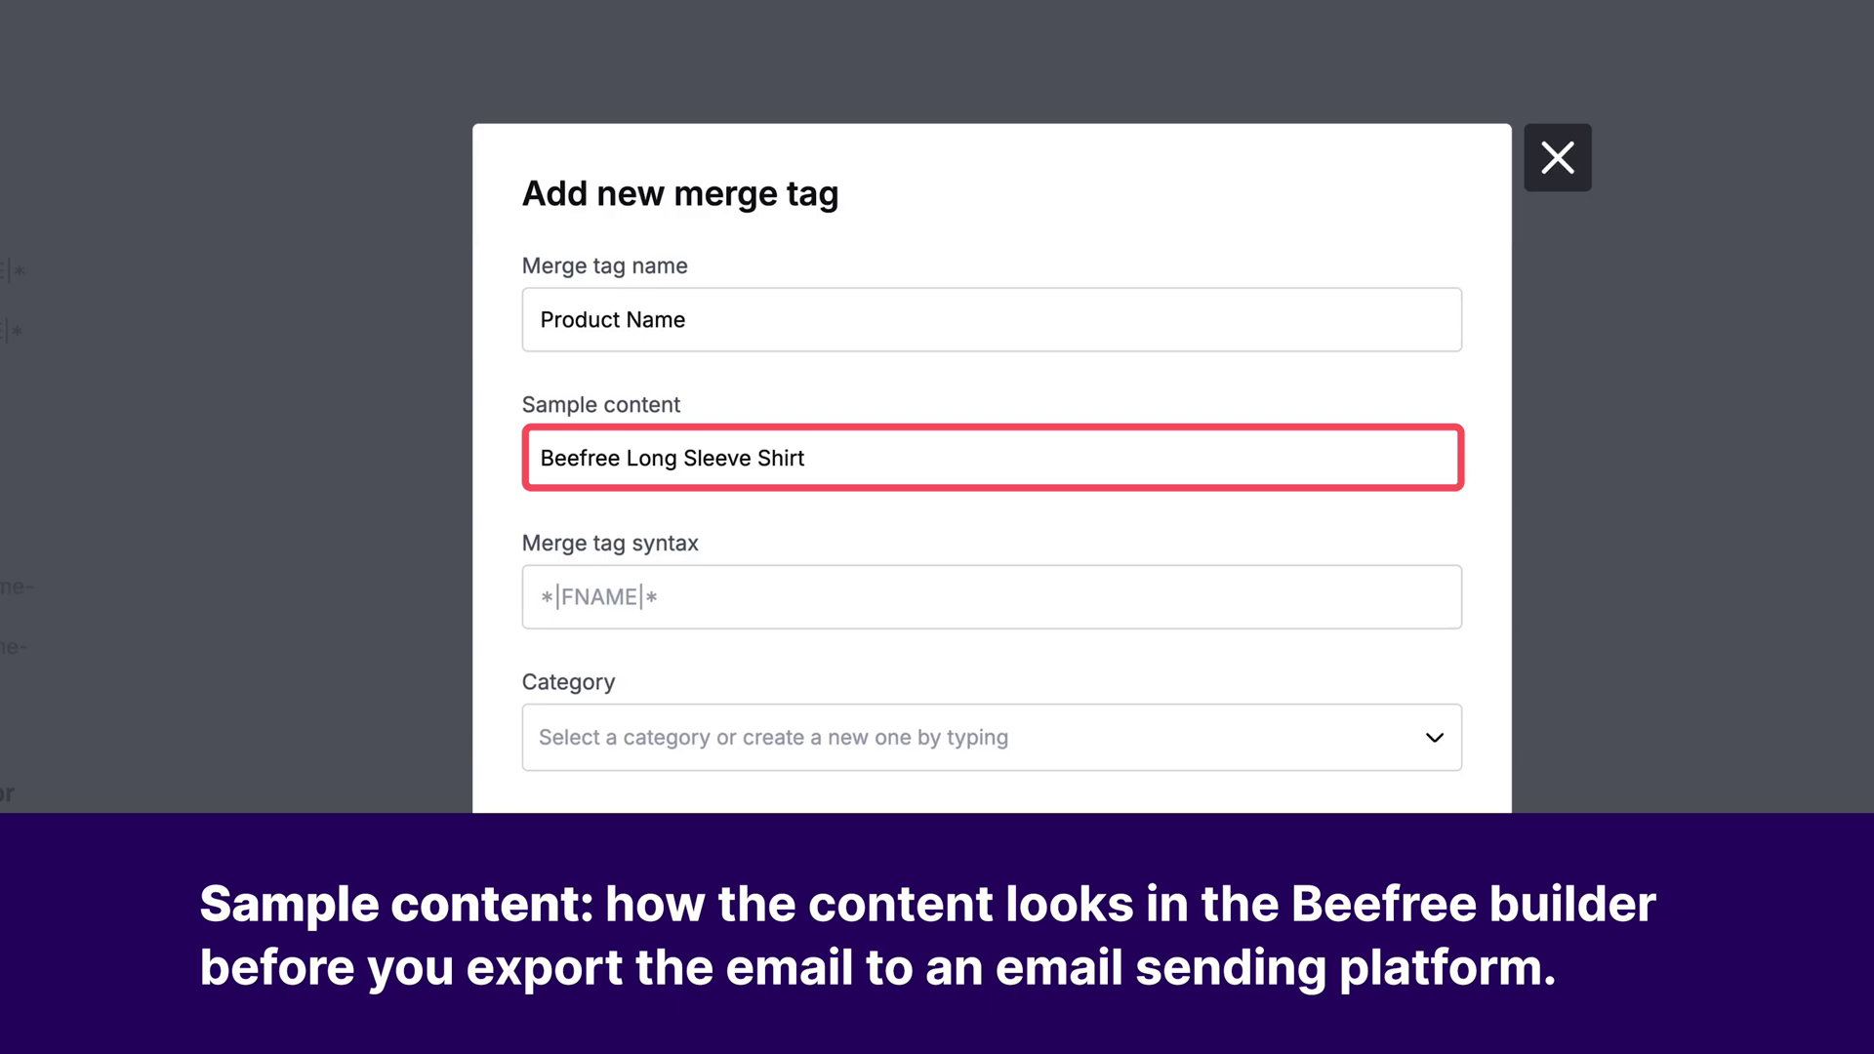
pyautogui.click(991, 596)
pyautogui.write('{{ product_name }}')
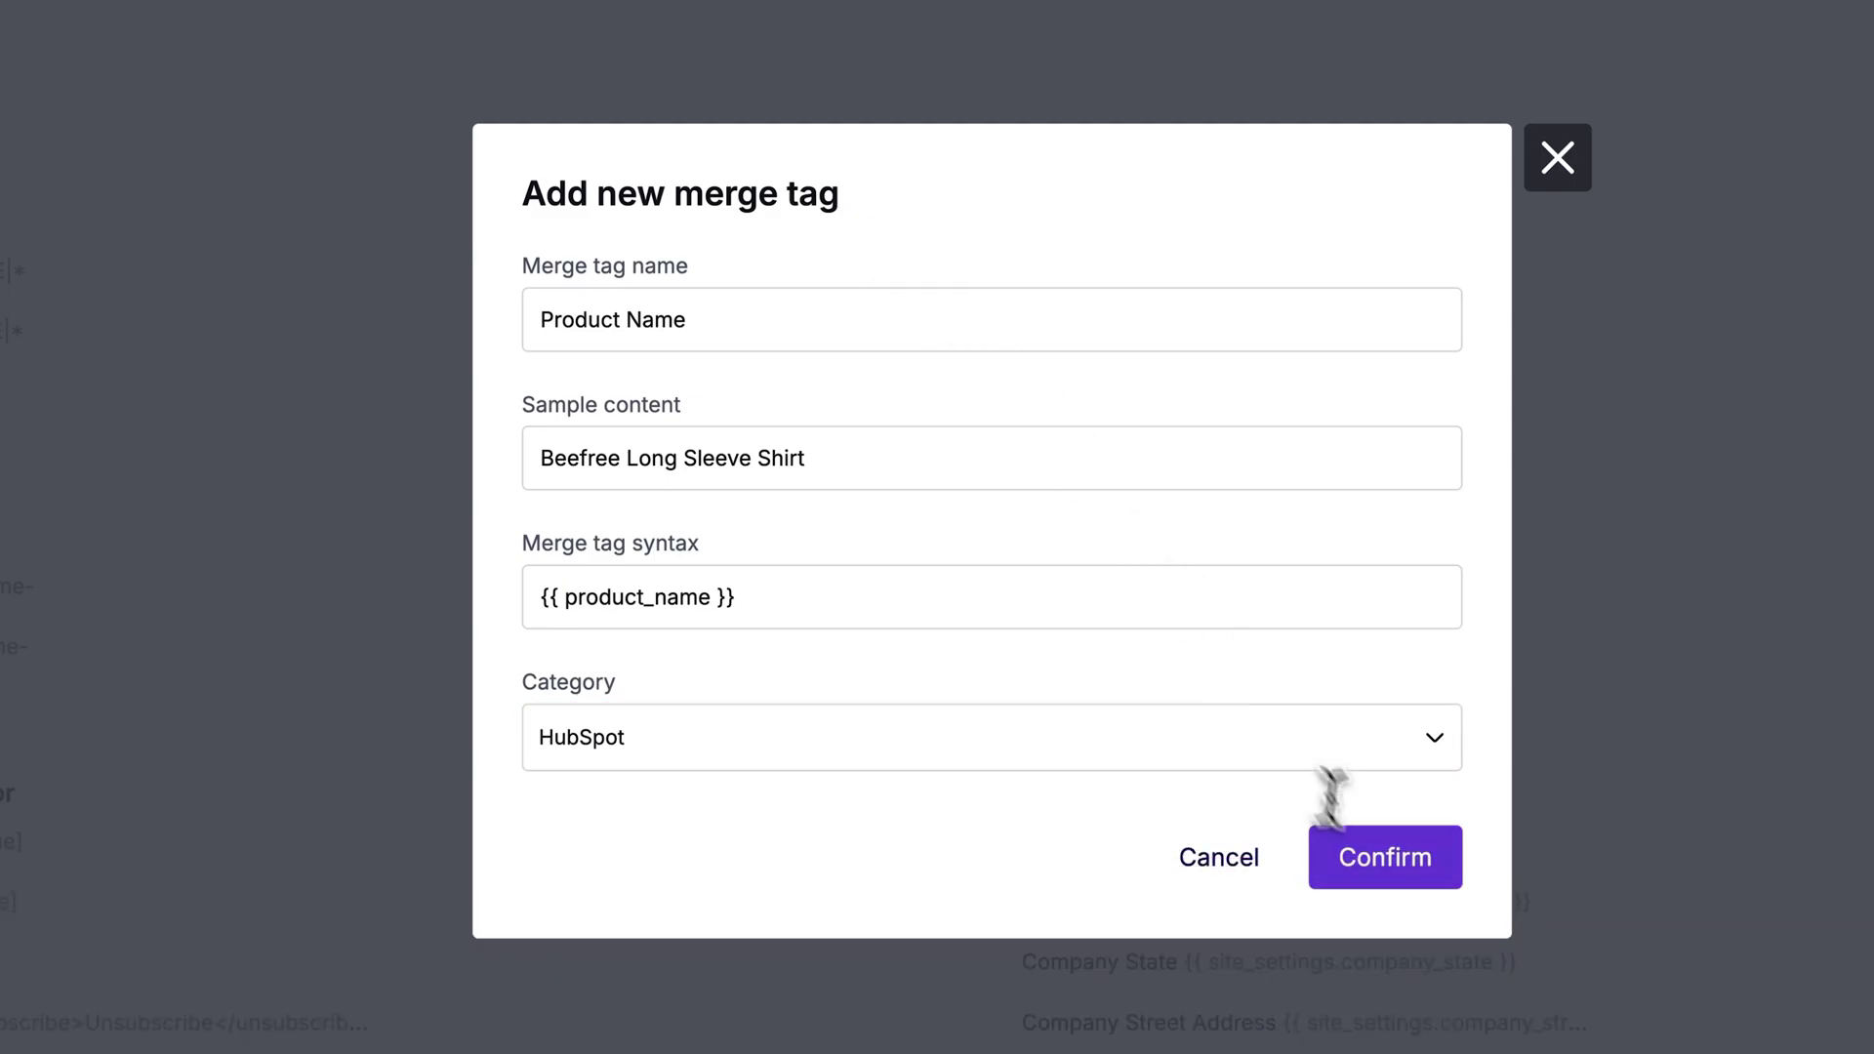
pyautogui.click(1403, 903)
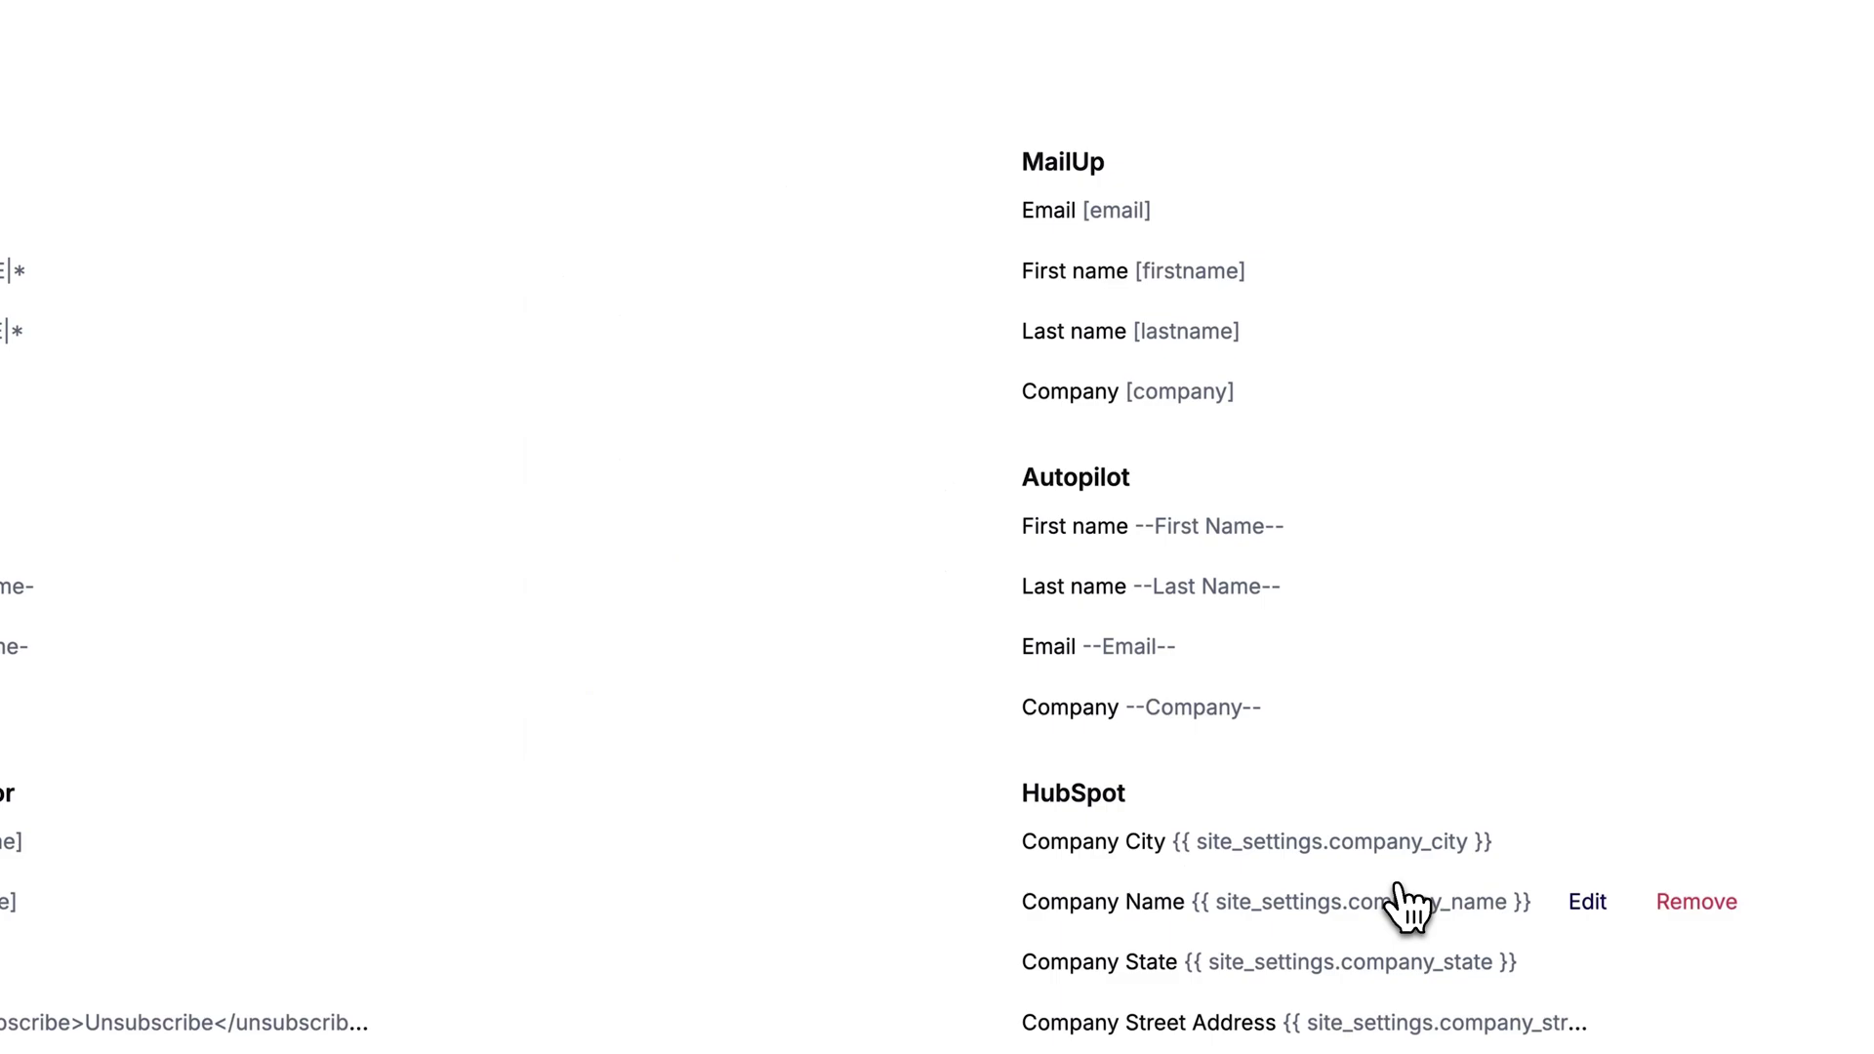
pyautogui.scroll(-4, 1214, 813)
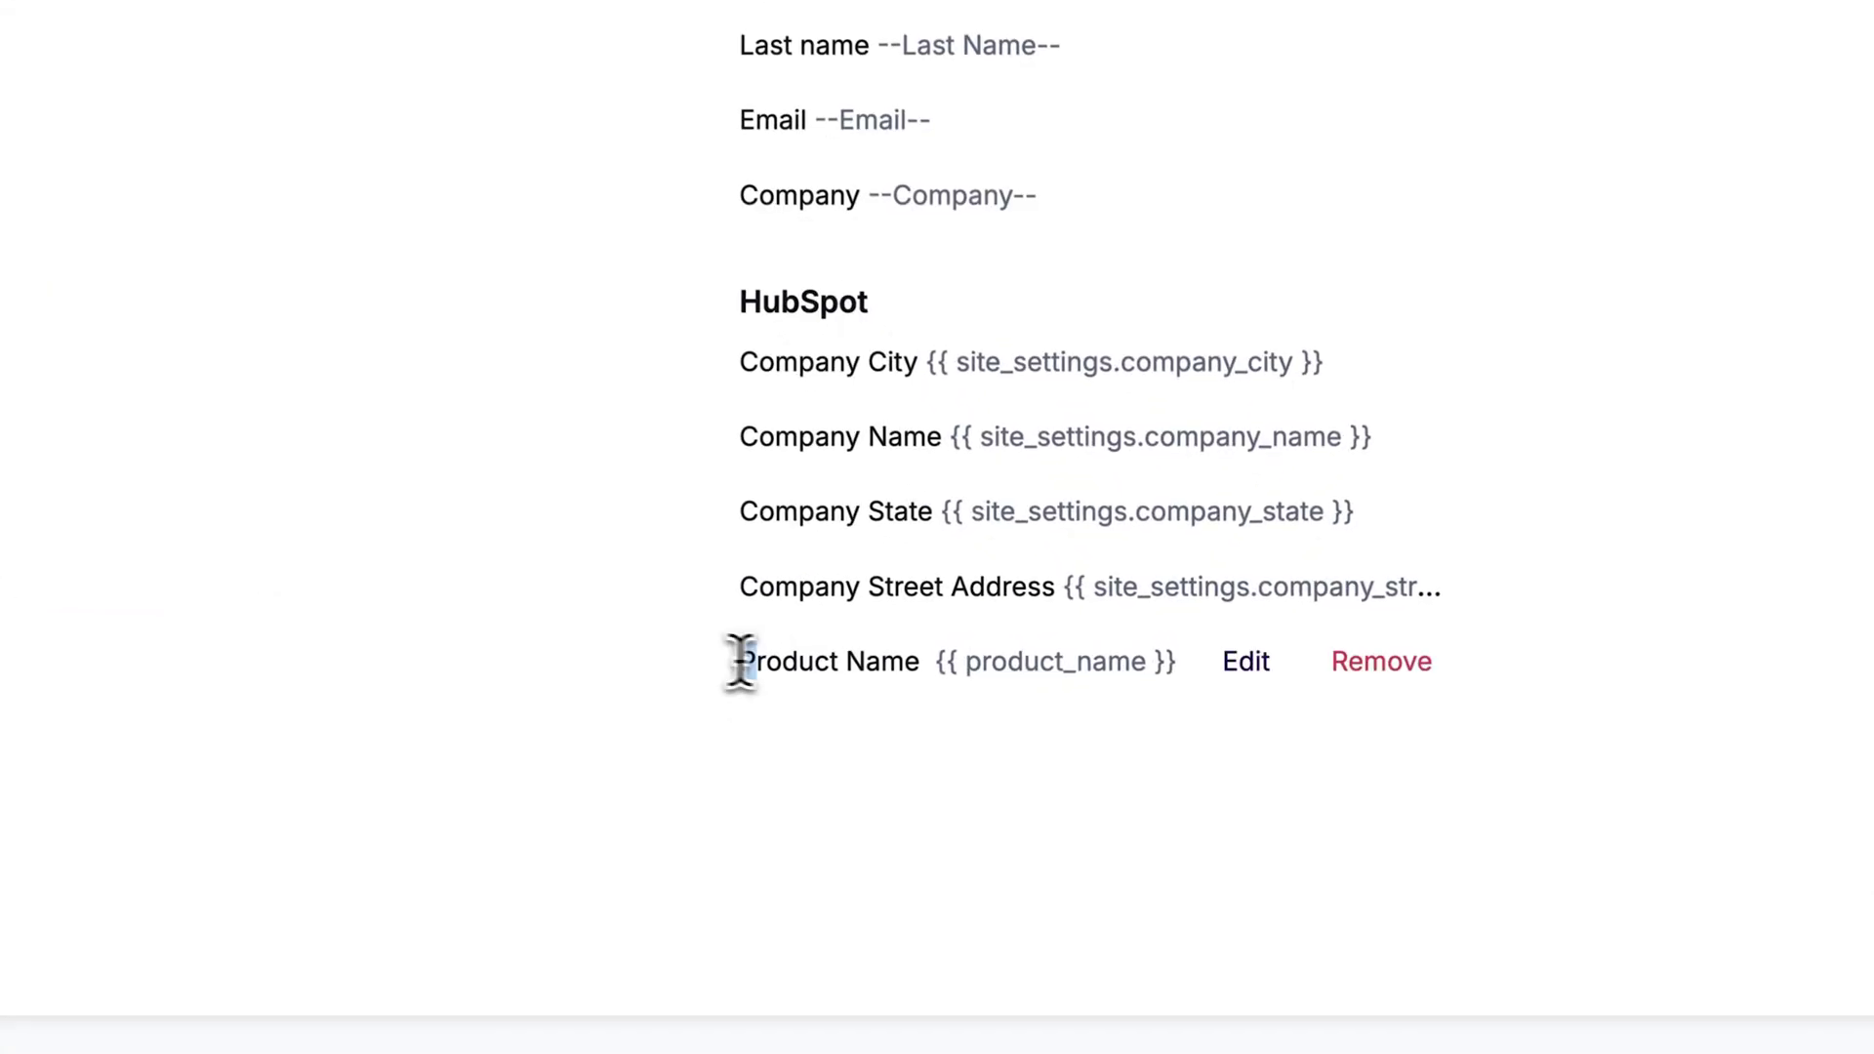
pyautogui.moveTo(740, 661); pyautogui.dragTo(1256, 682)
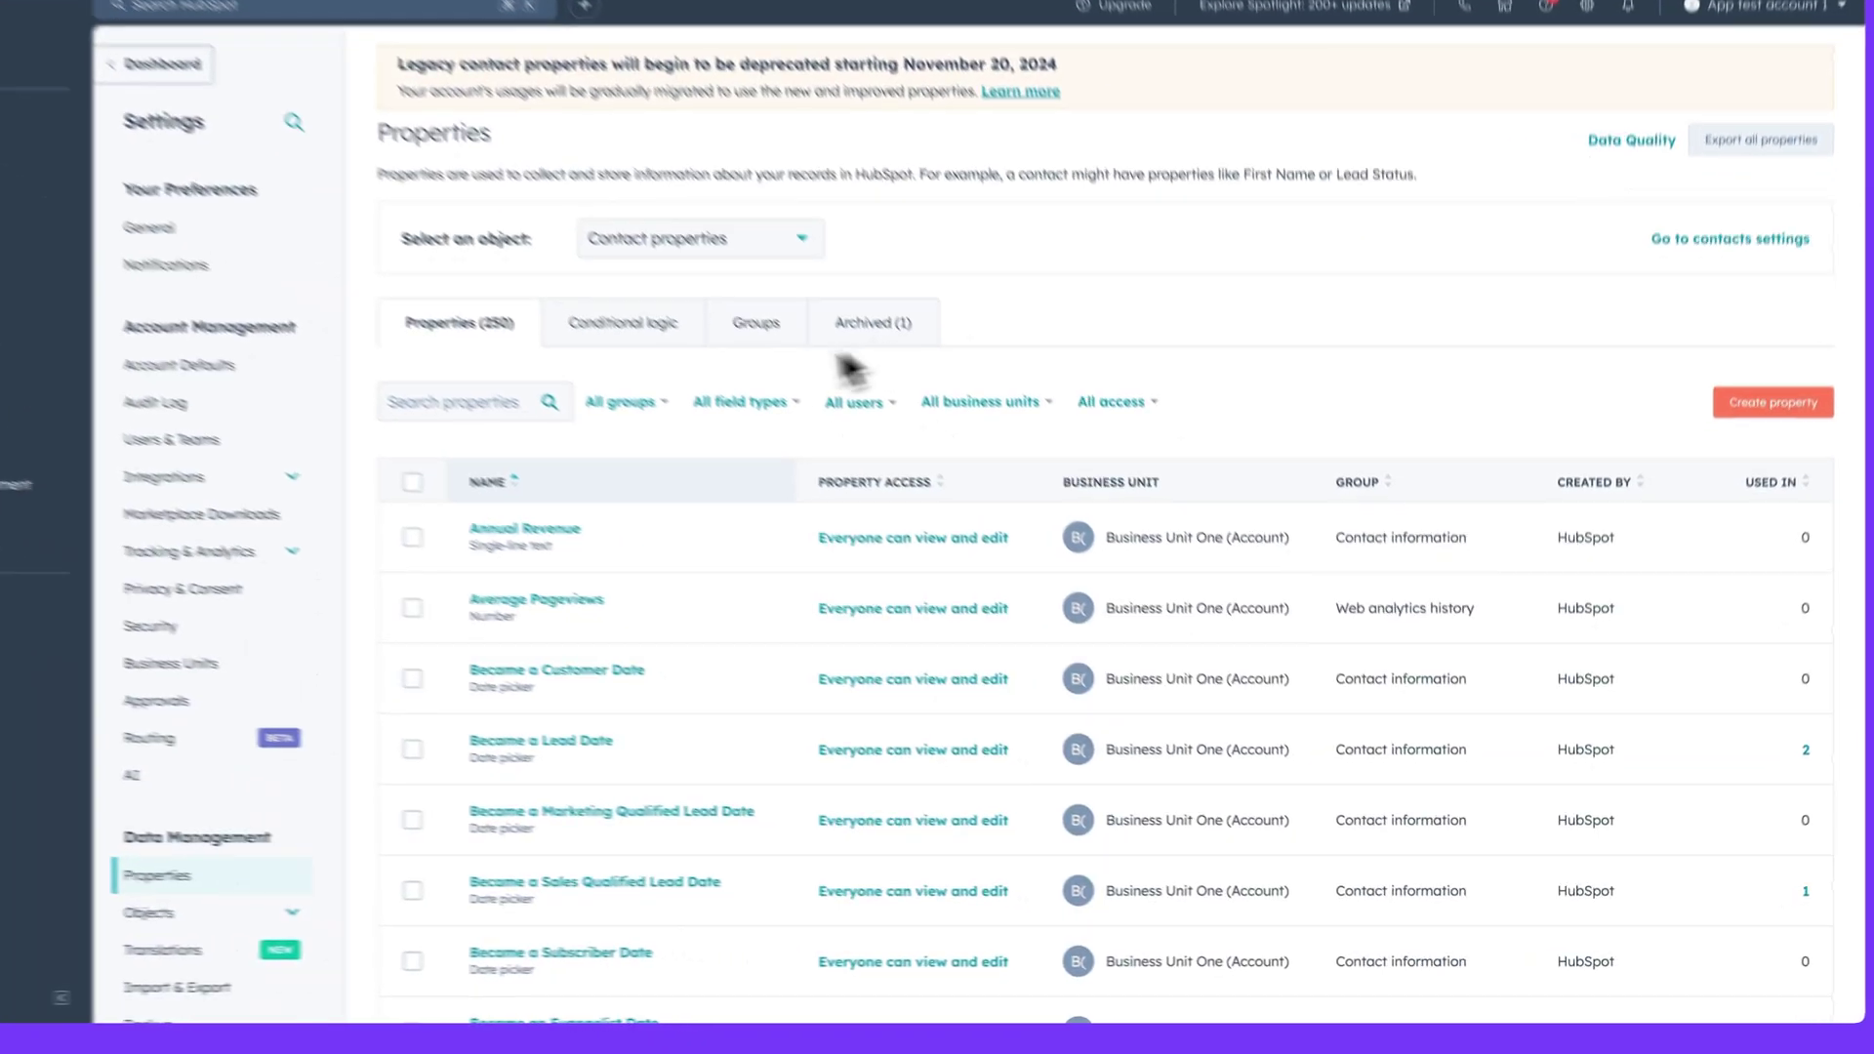
# Switch to HubSpot, search the contact properties for product_name, and start a new contact property labelled "product name"
pyautogui.click(612, 468)
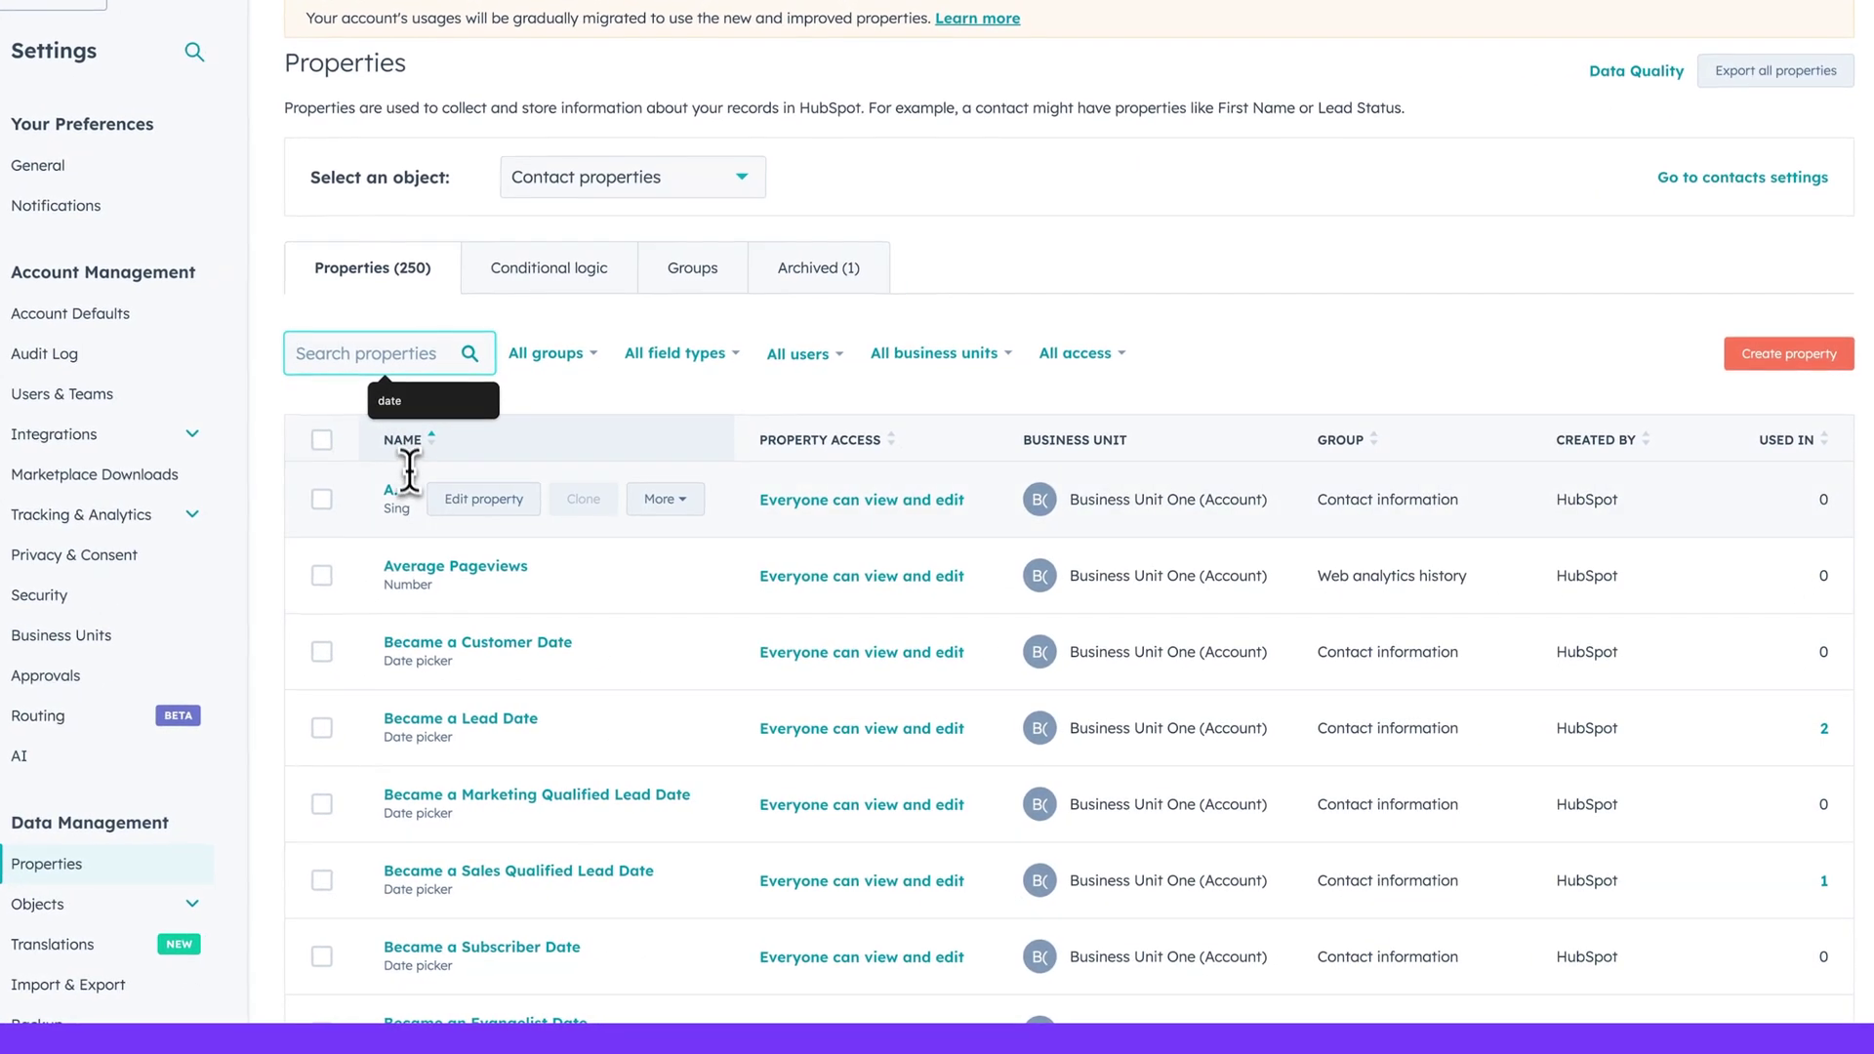
pyautogui.write('product_name')
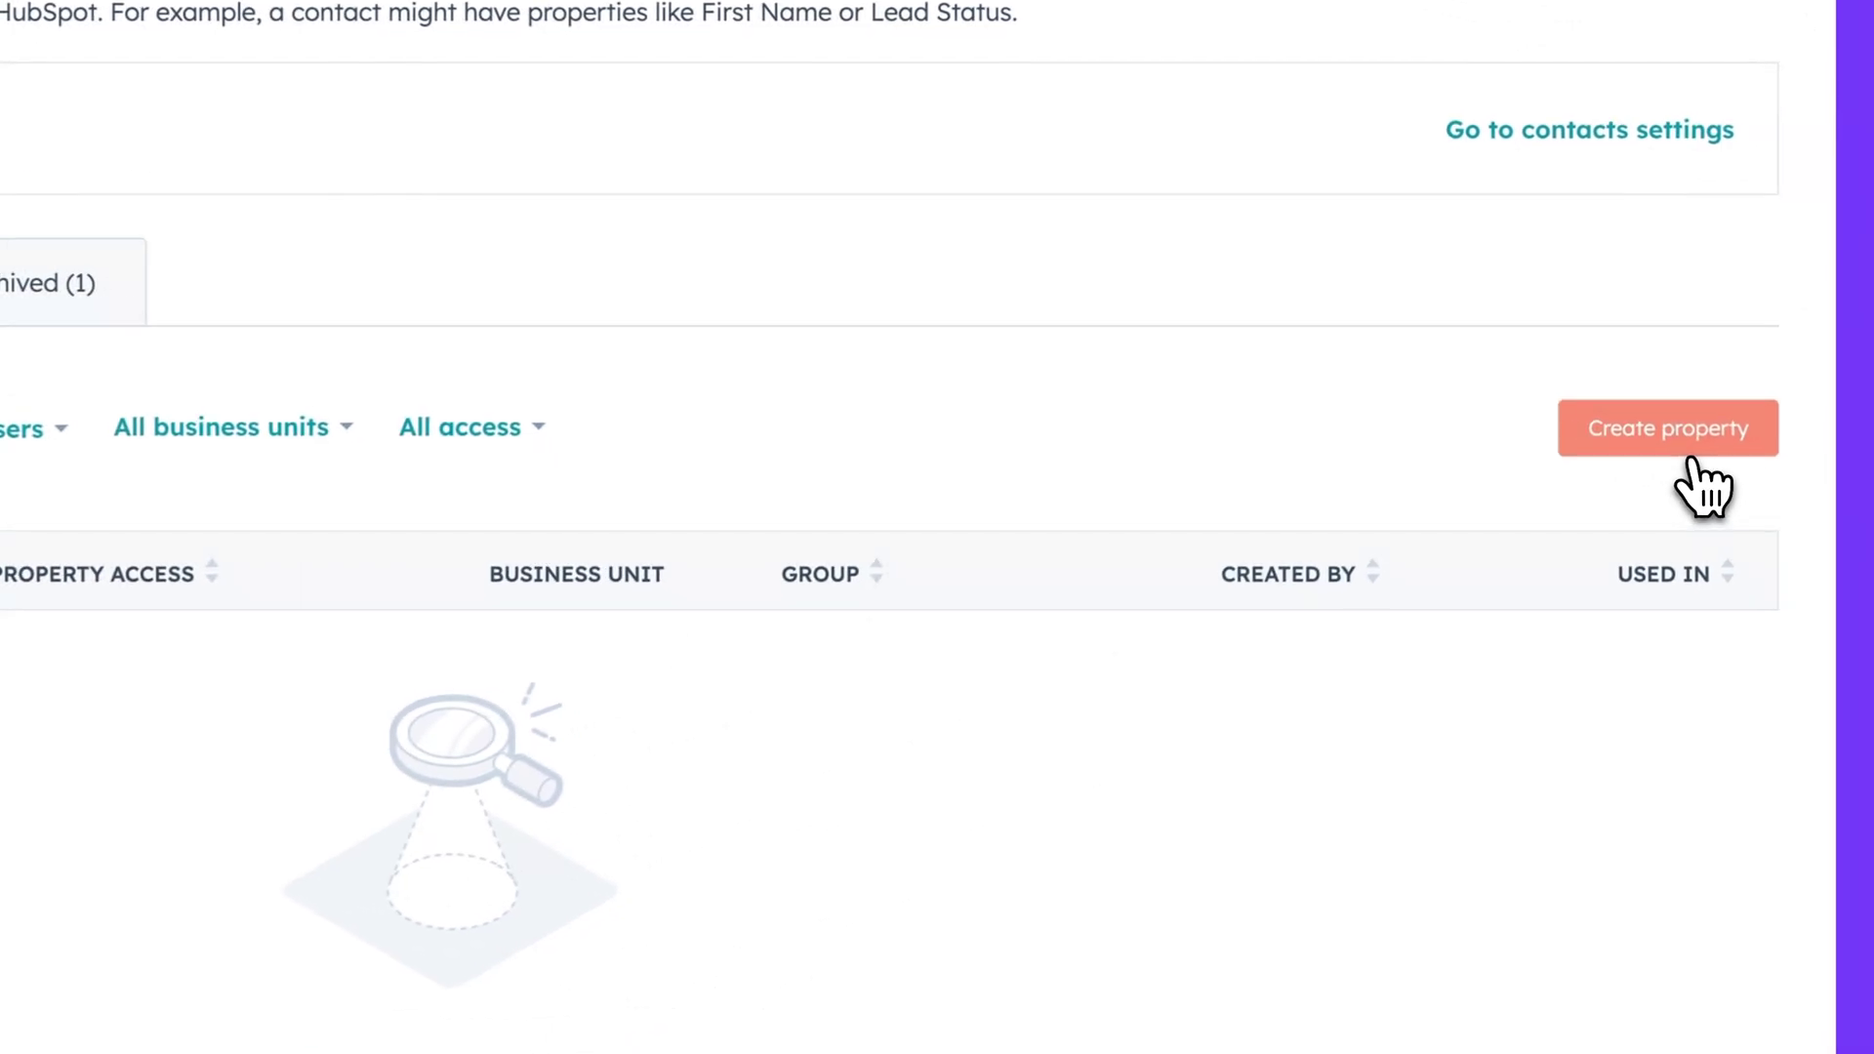
pyautogui.click(1696, 432)
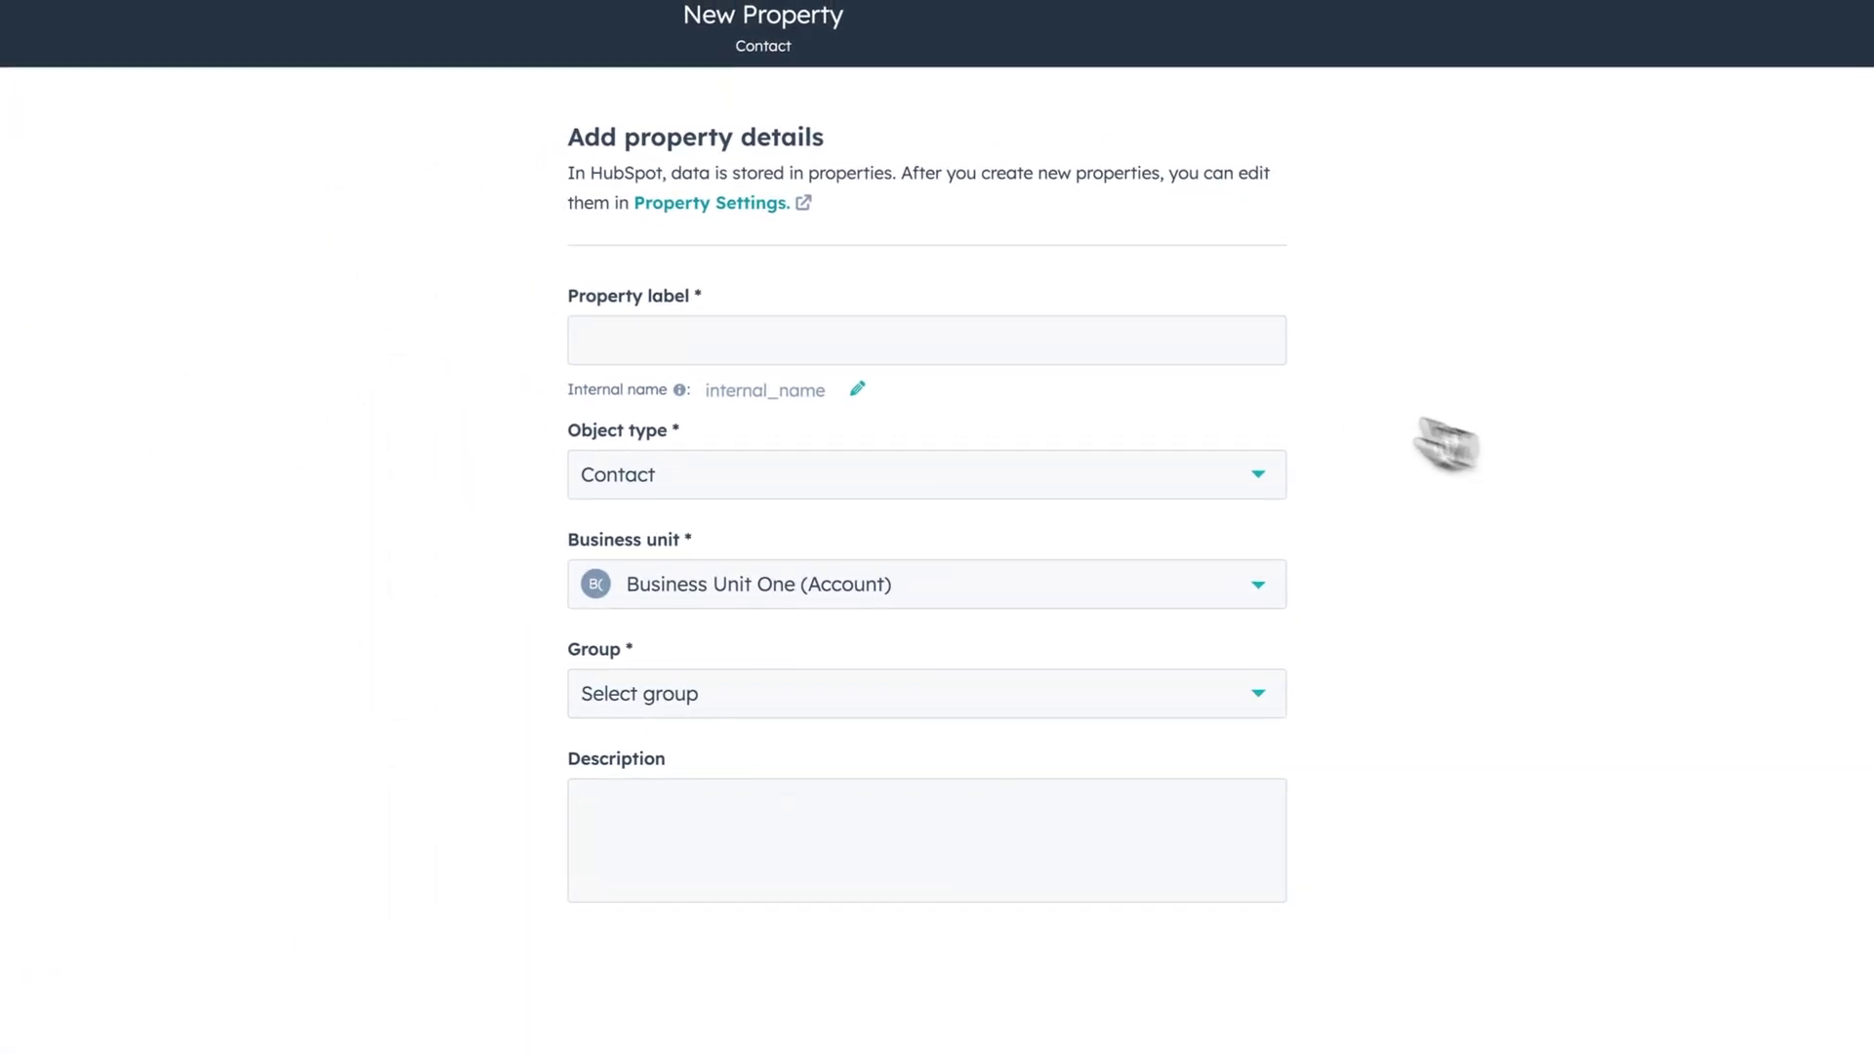
pyautogui.click(1205, 347)
pyautogui.write('product name')
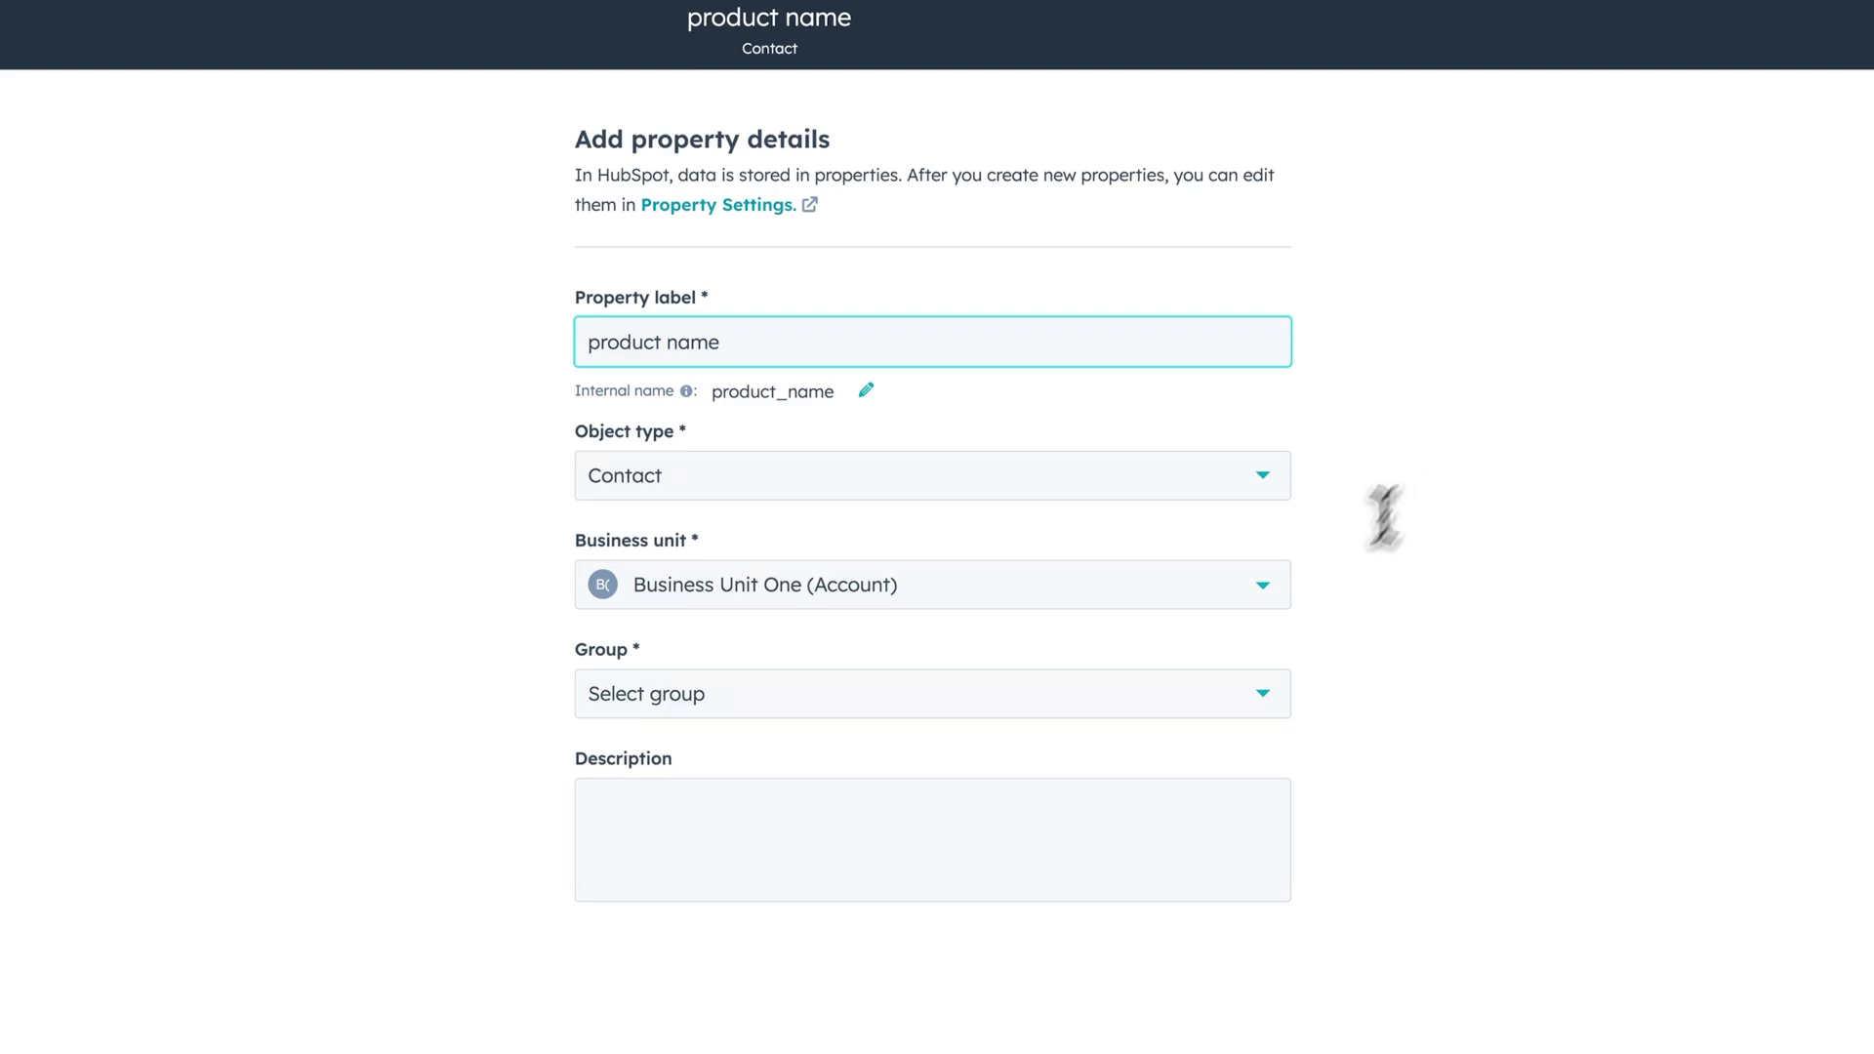
pyautogui.click(1082, 697)
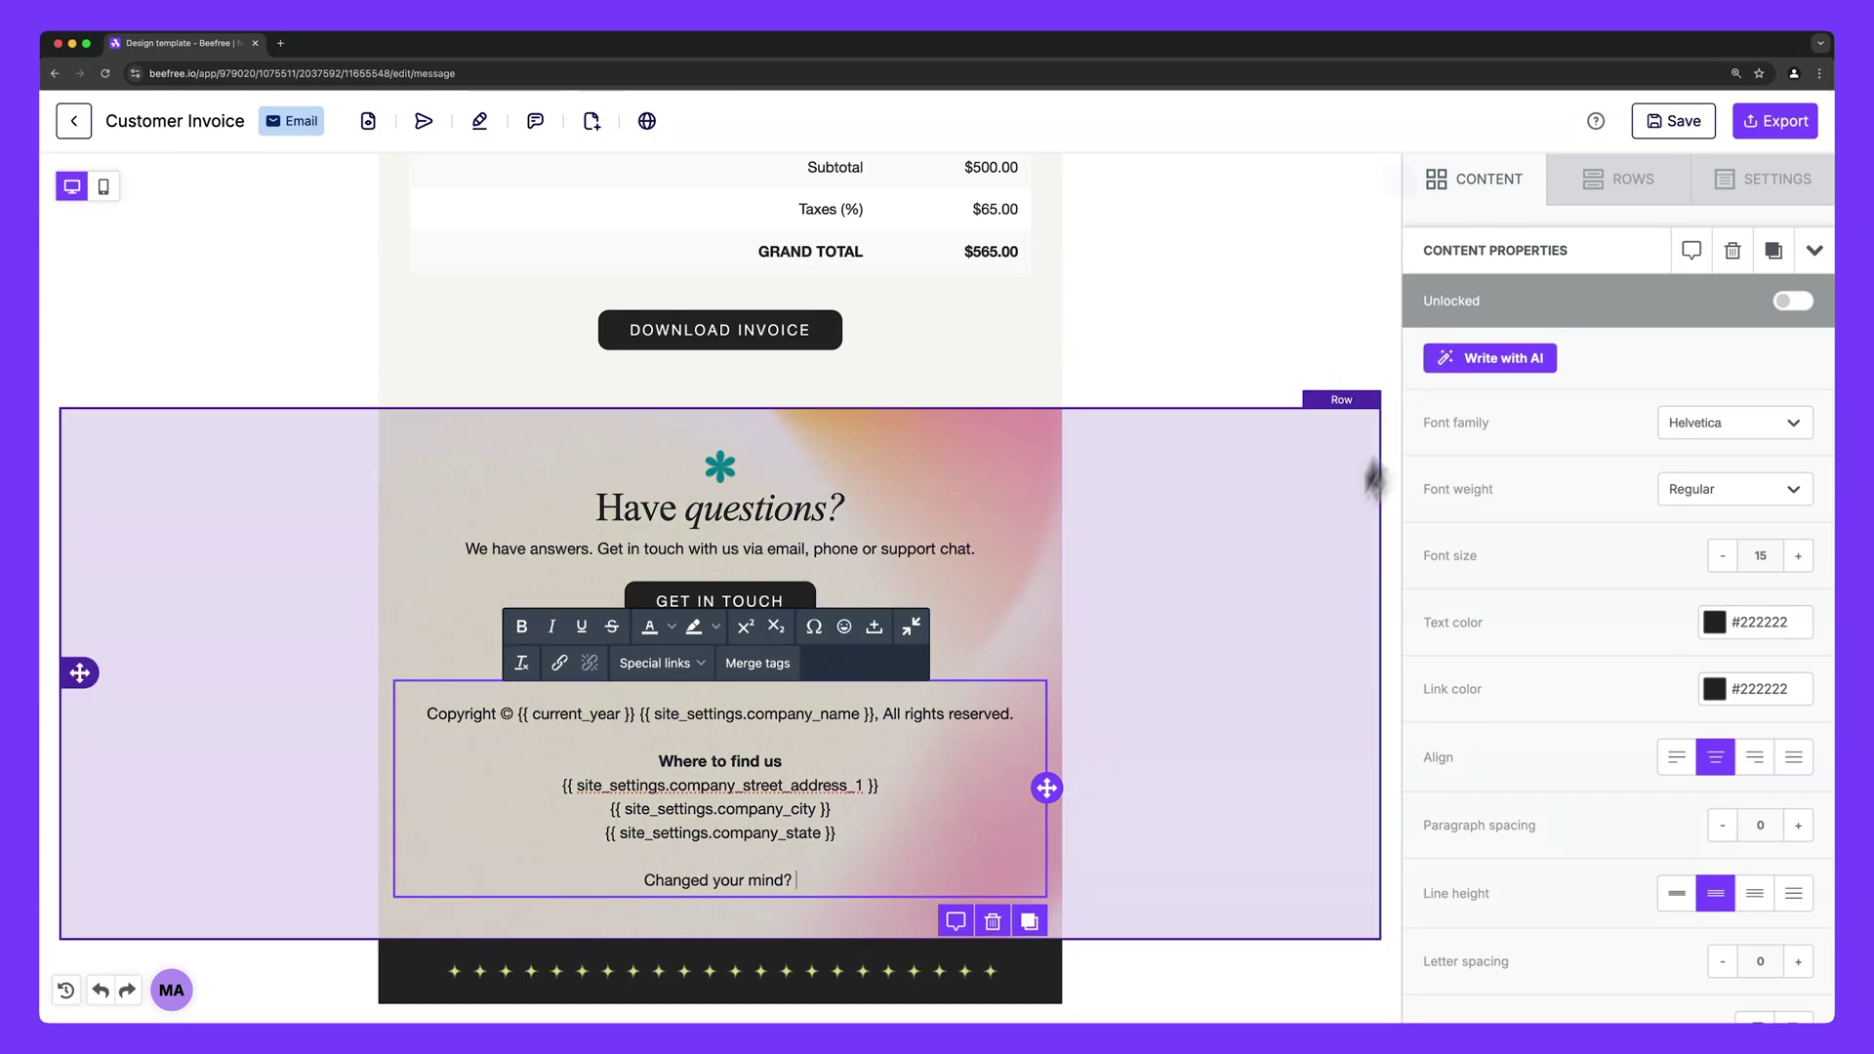
# In Beefree's Customer Invoice, insert HubSpot's Unsubscribe special link after "Changed your mind?" in the footer paragraph
pyautogui.click(1202, 766)
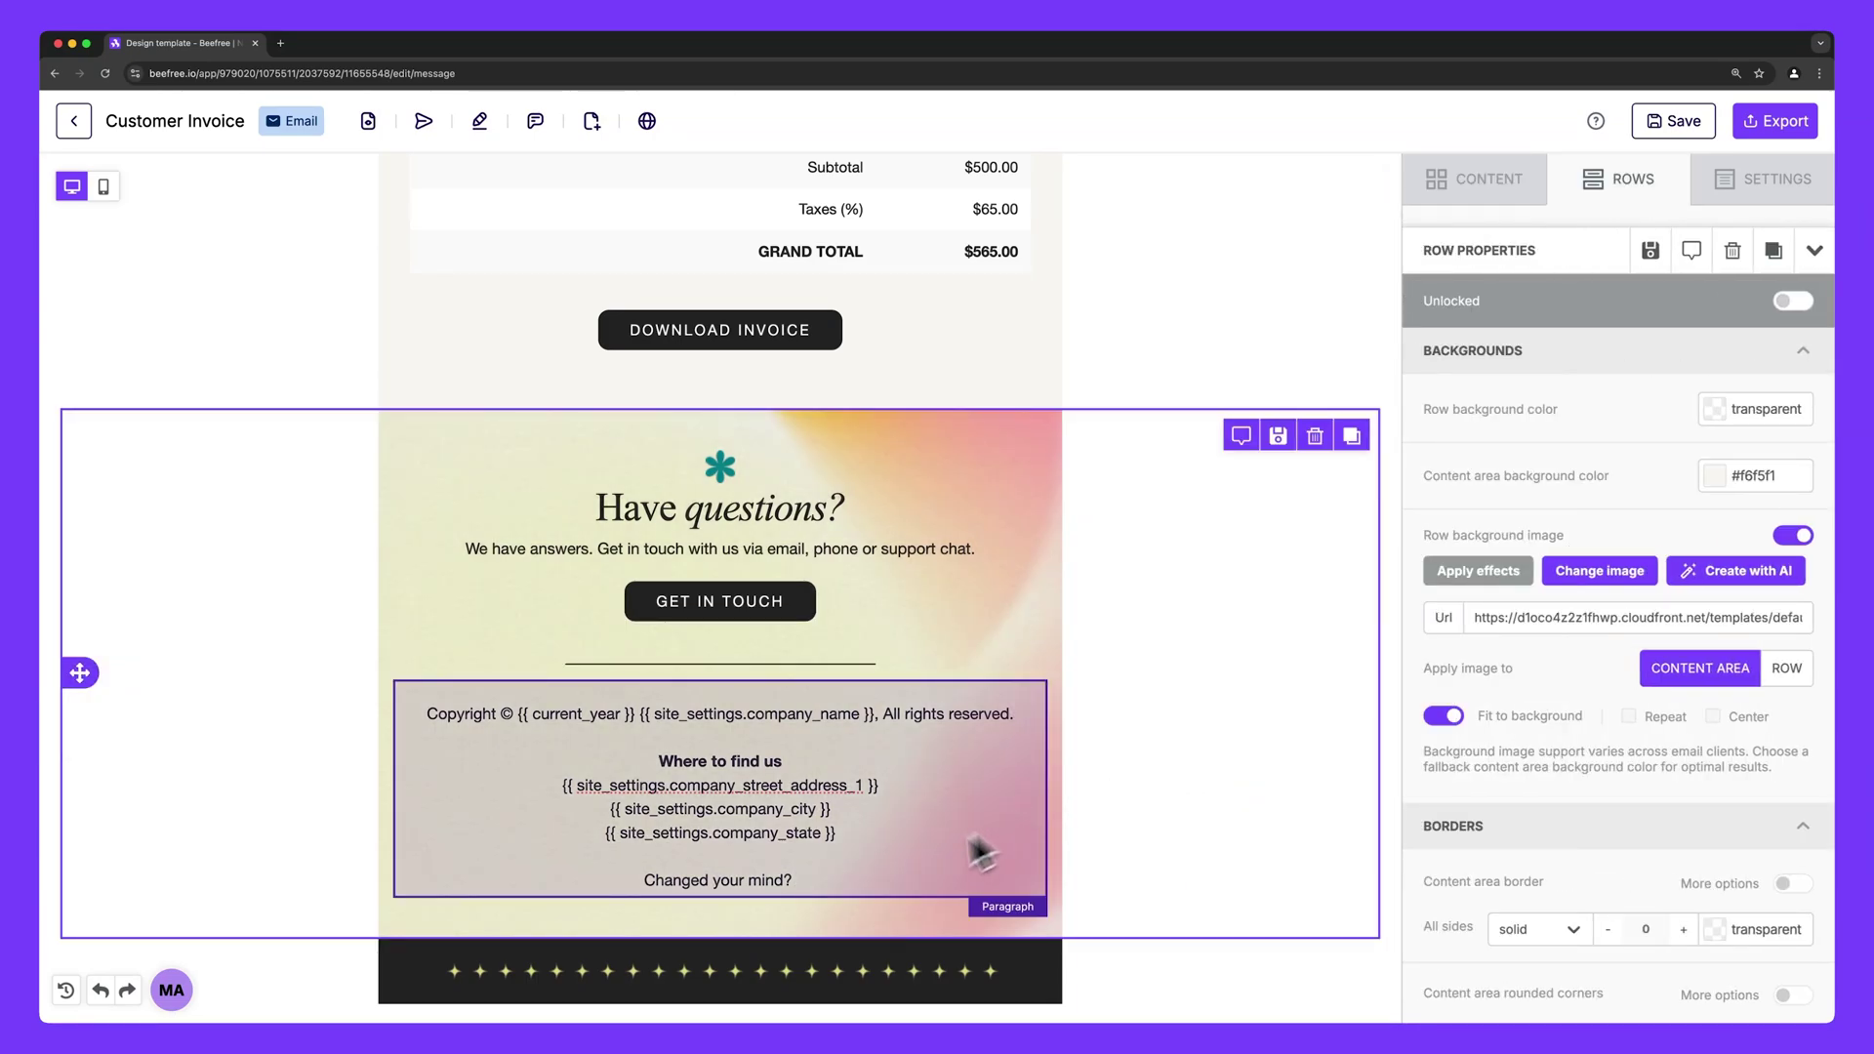
pyautogui.click(826, 889)
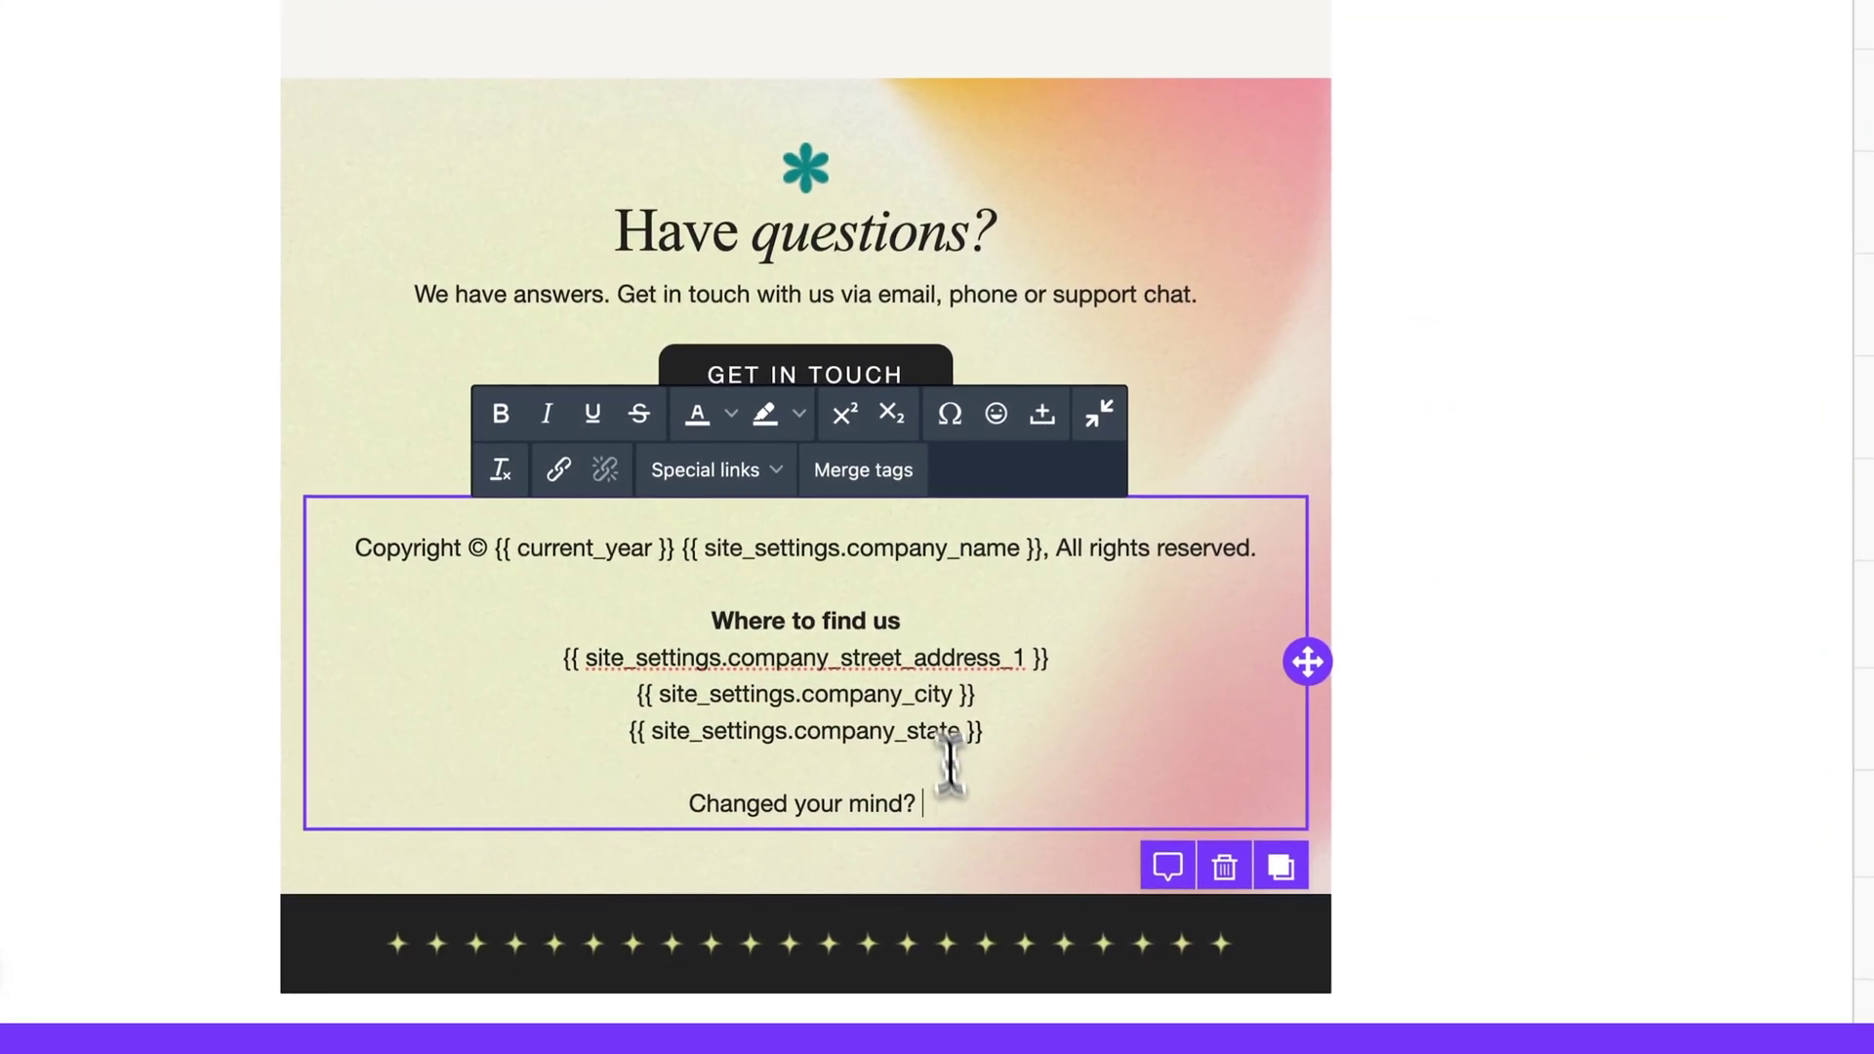
pyautogui.click(742, 474)
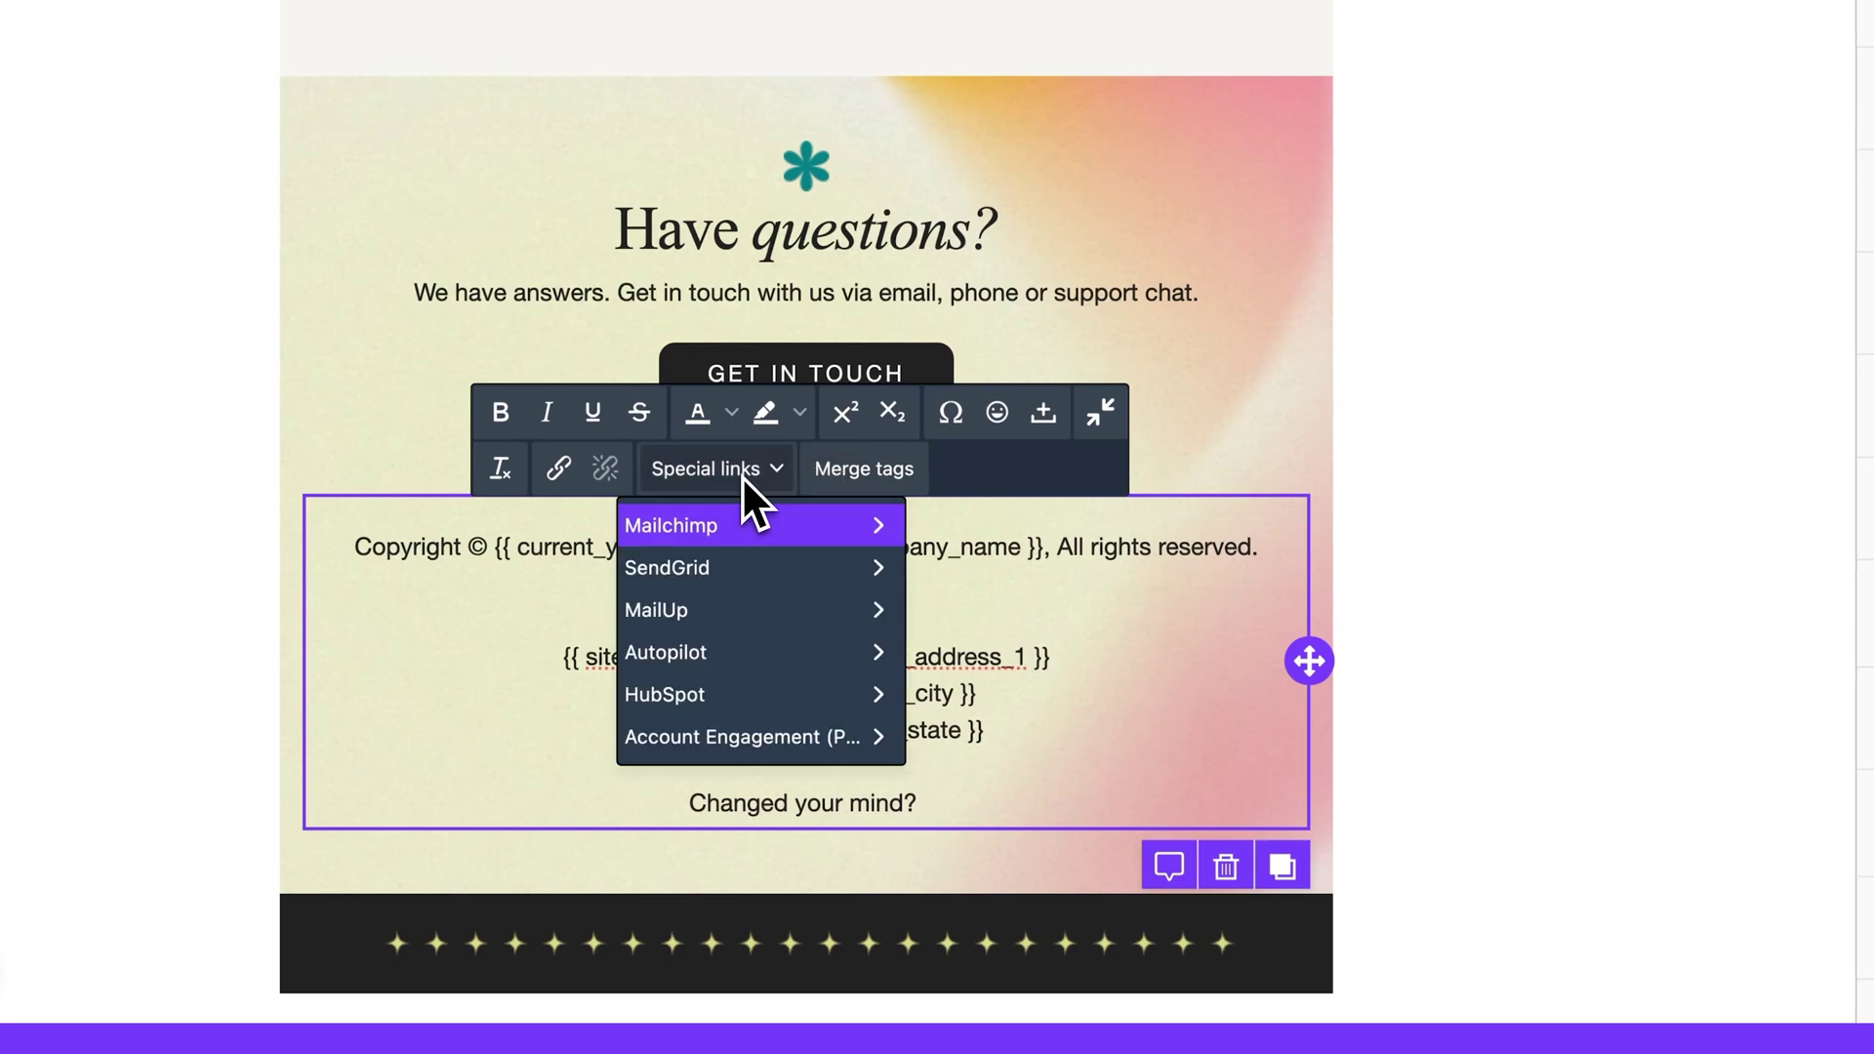
pyautogui.moveTo(771, 691)
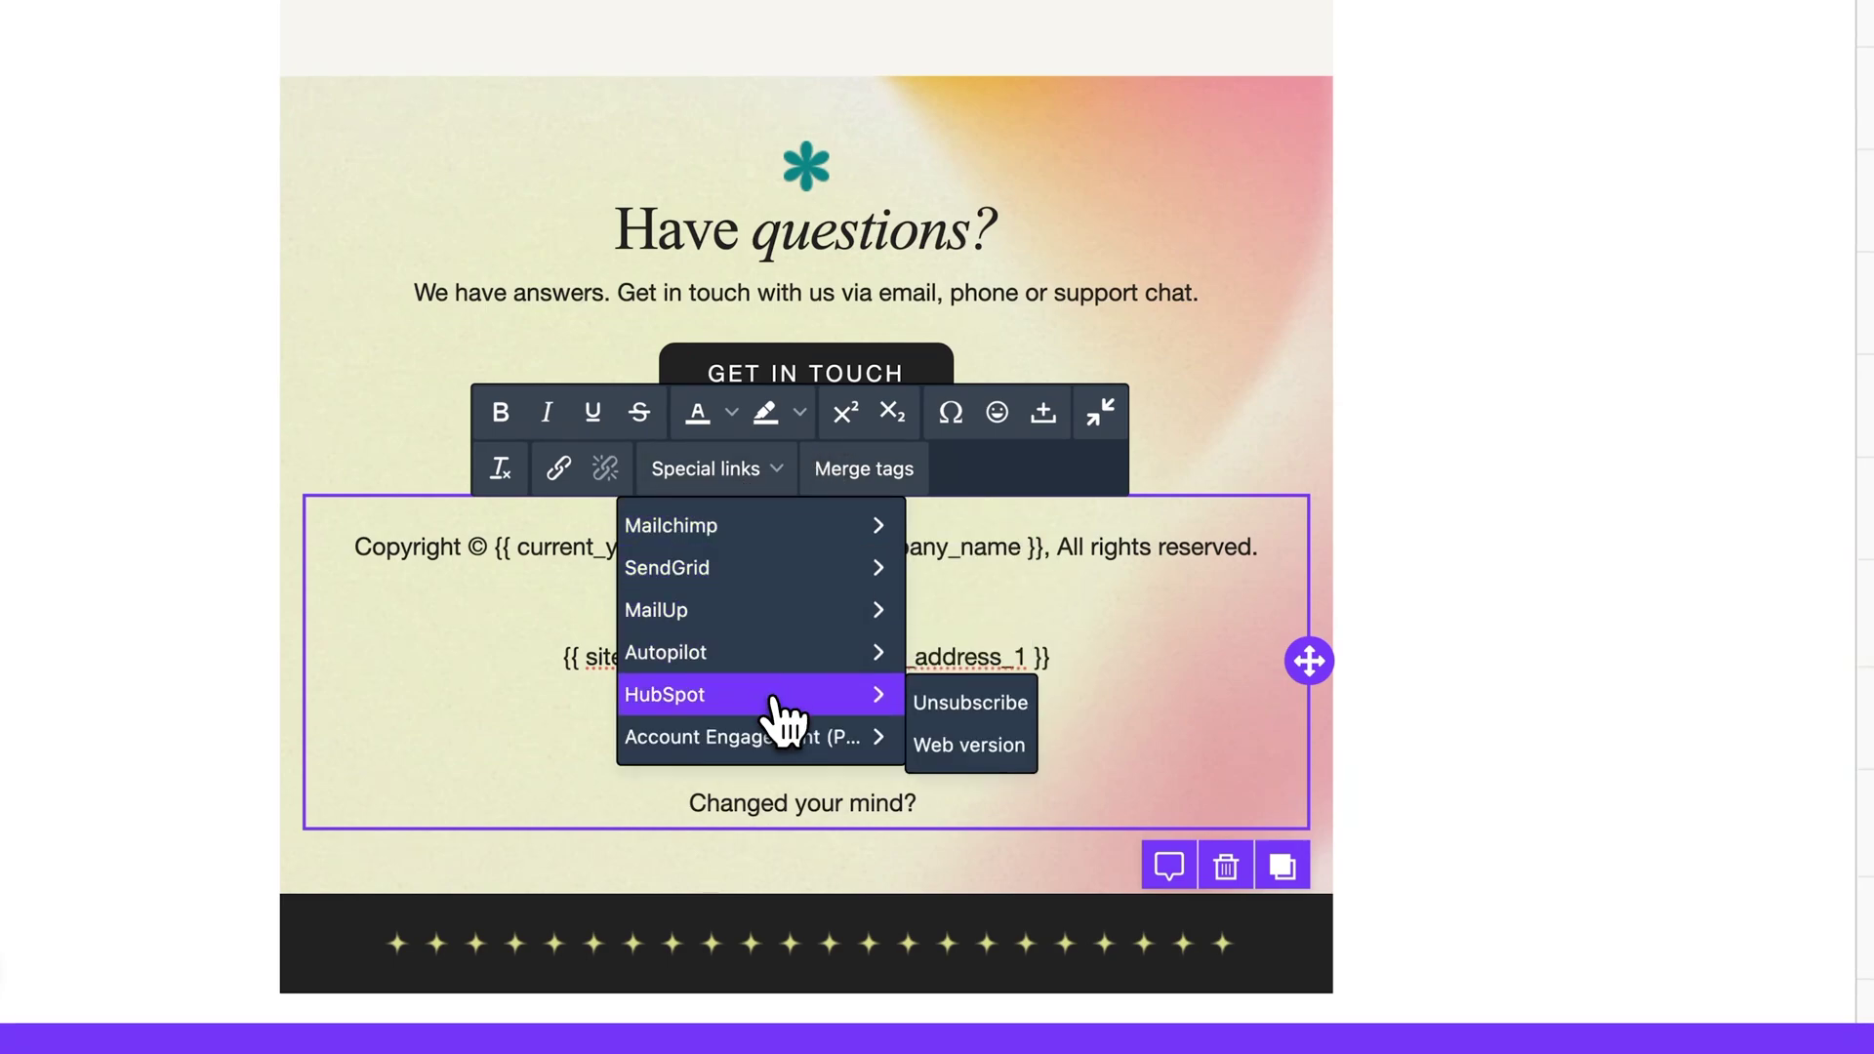
pyautogui.click(949, 708)
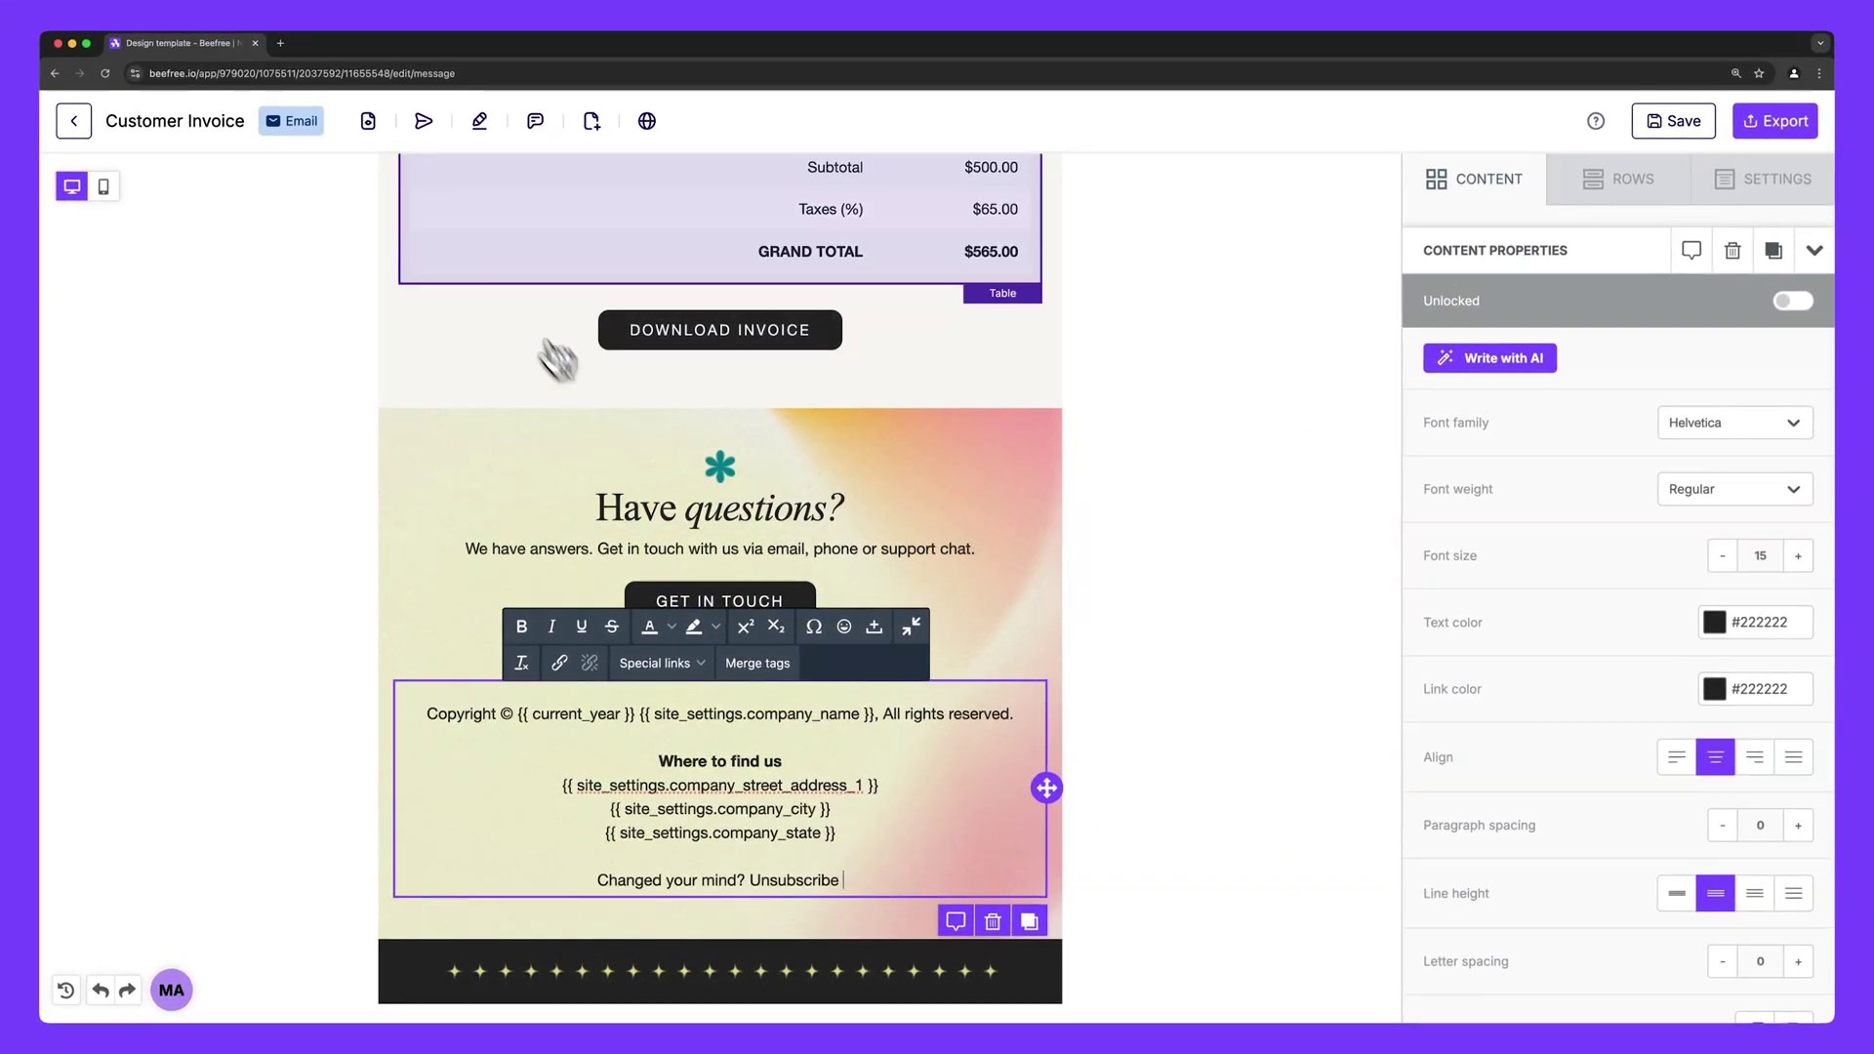
# Preview the invoice email in desktop mode and examine its "Have questions?" footer section
pyautogui.click(368, 121)
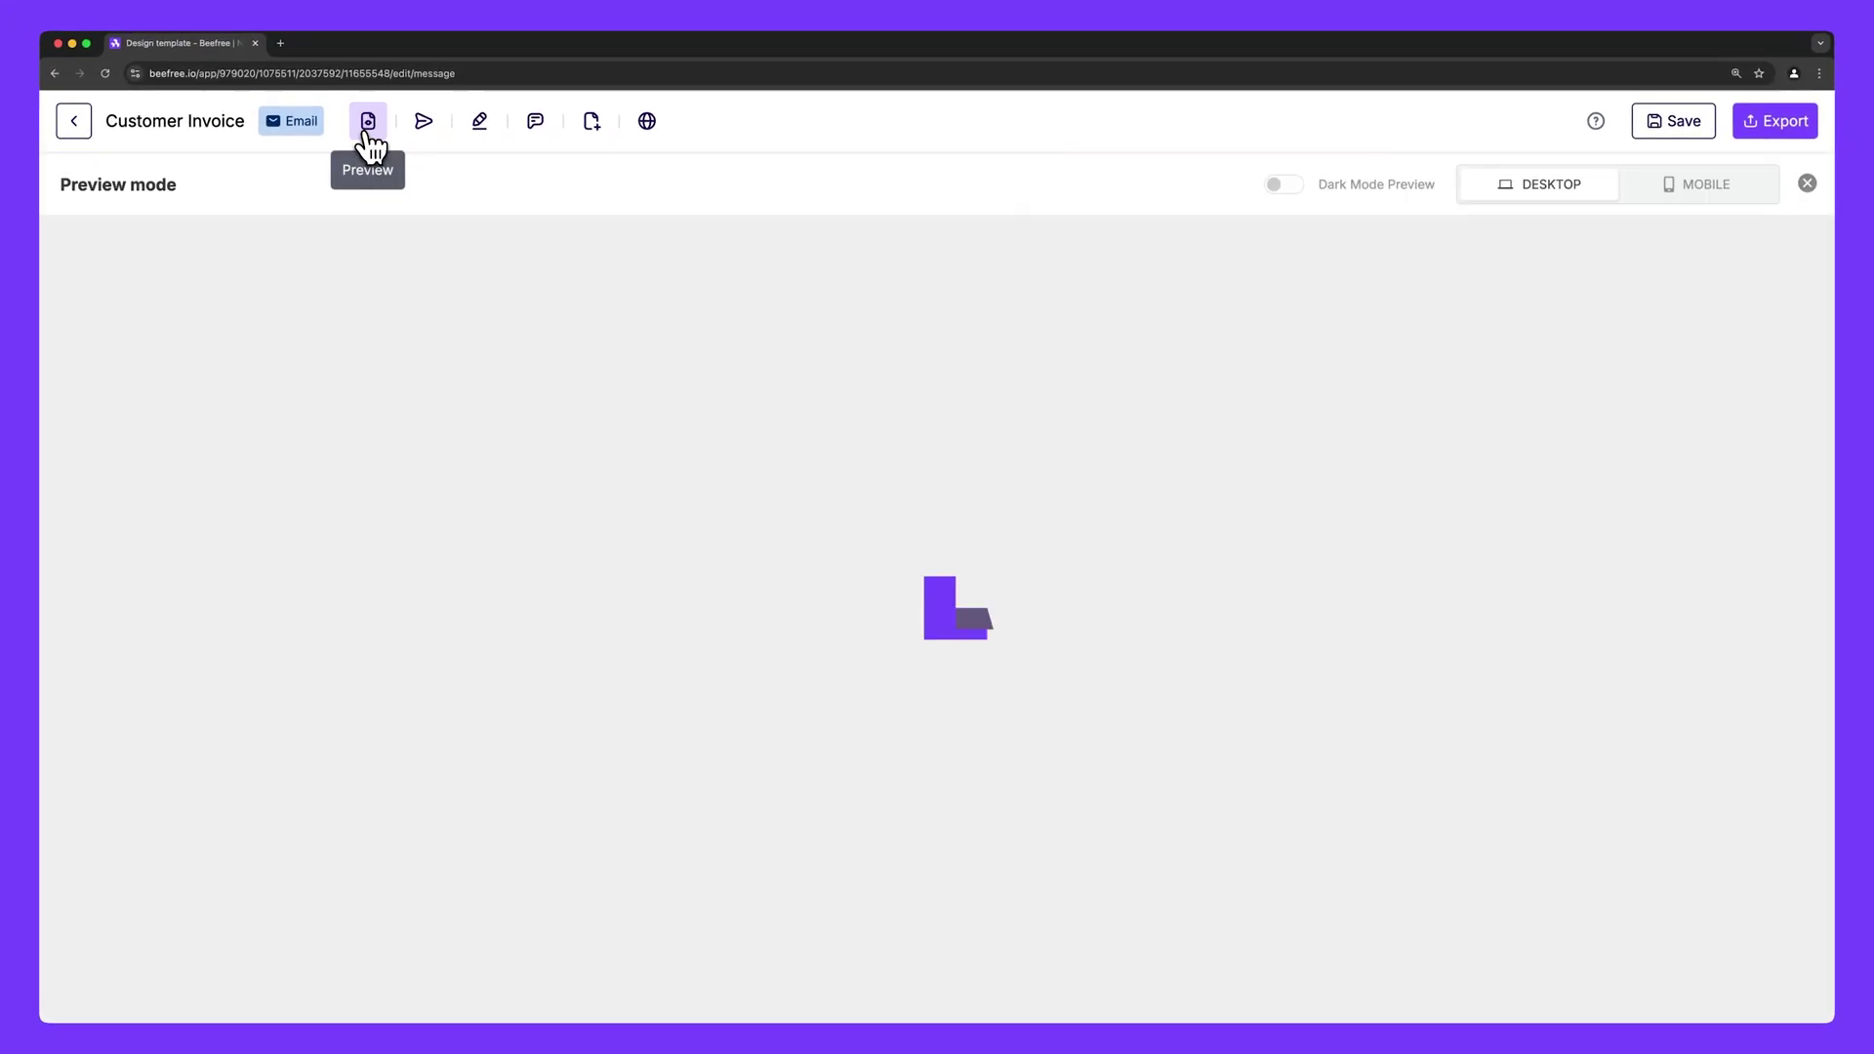
pyautogui.scroll(-15, 1159, 723)
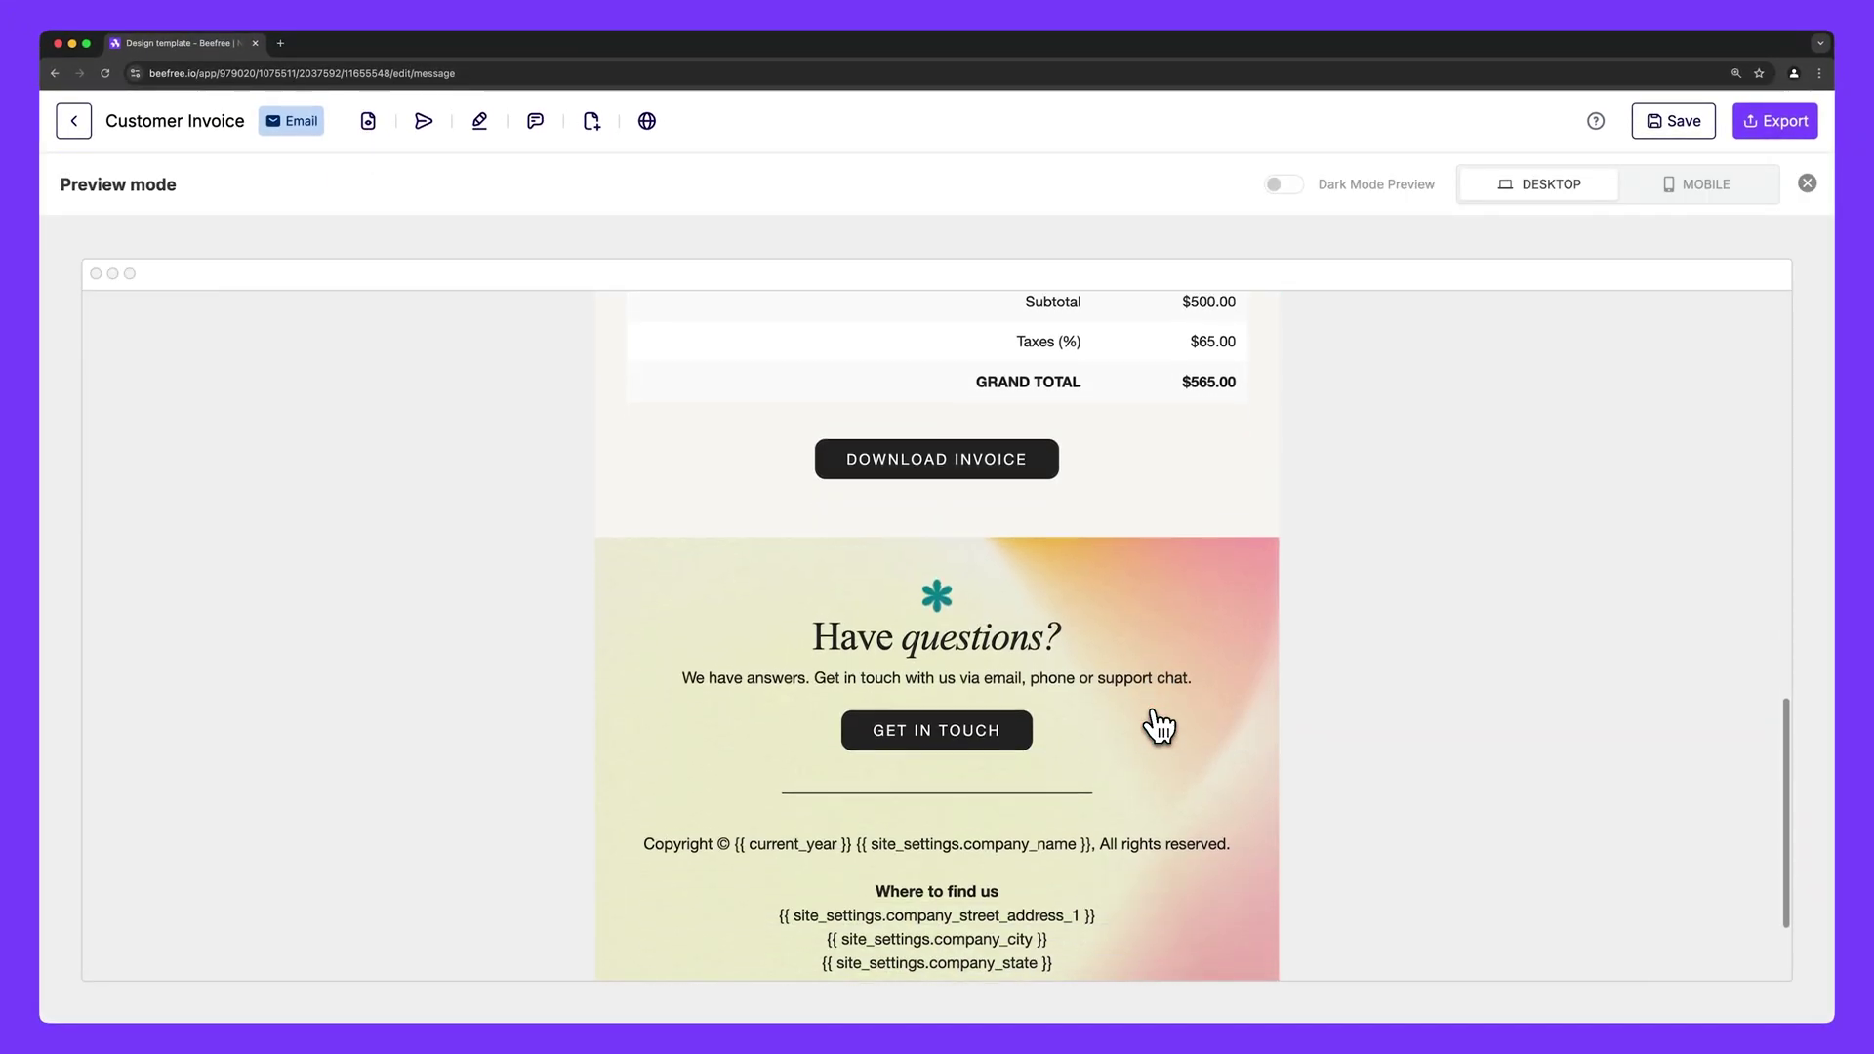